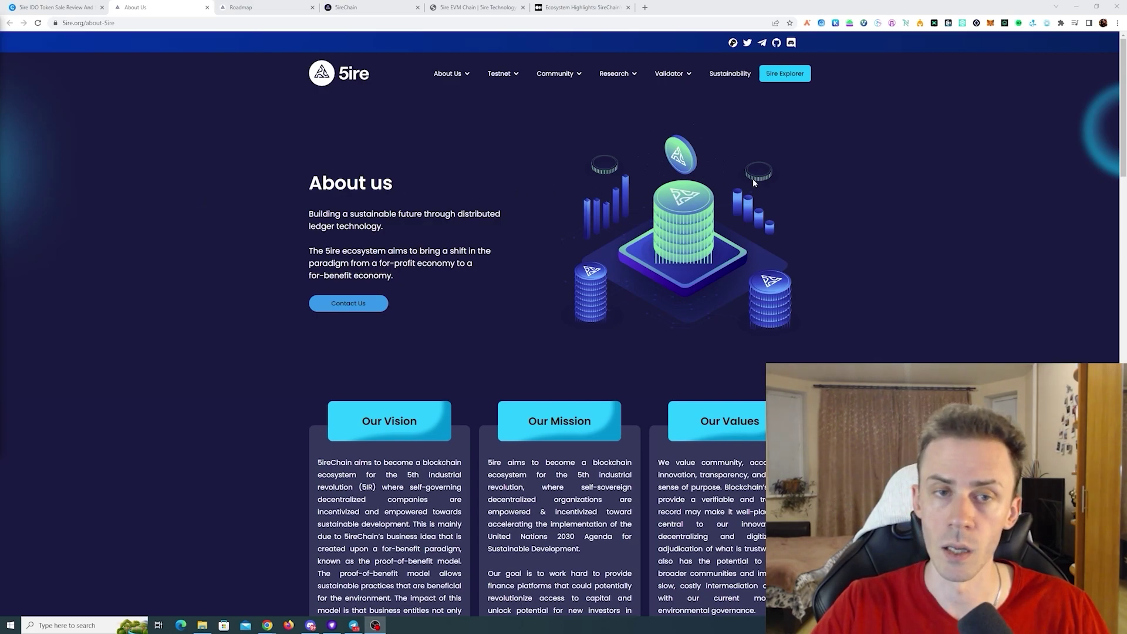
- Switch to CryptoRank's 5ire token sale page and scroll to its funding rounds and tokenomics
scroll(666, 231, down, 2)
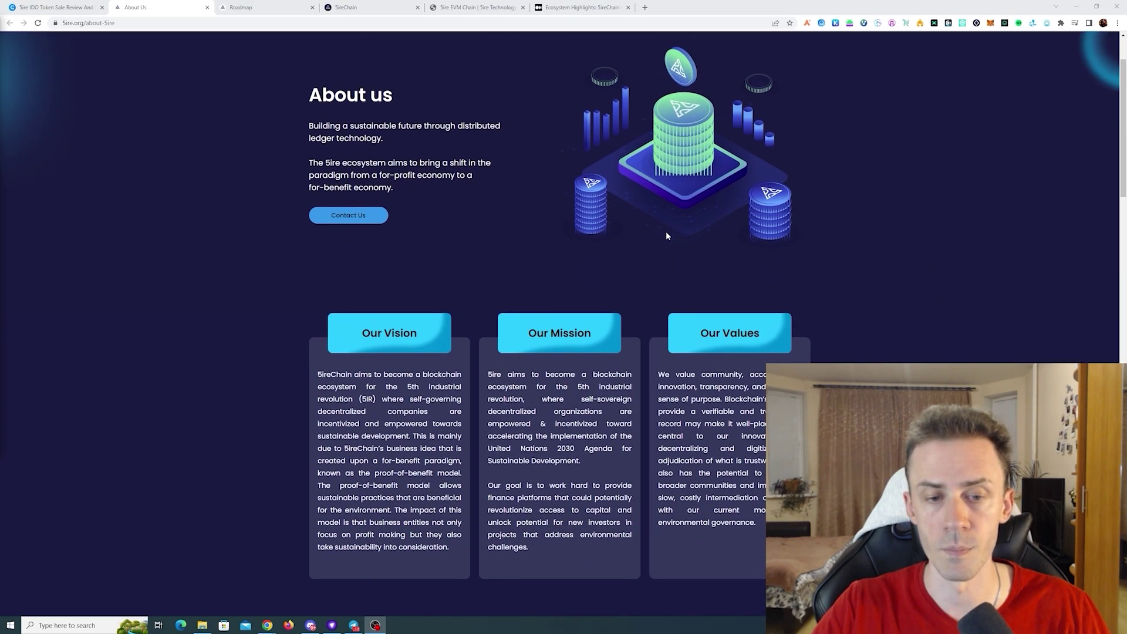
scroll(875, 230, down, 3)
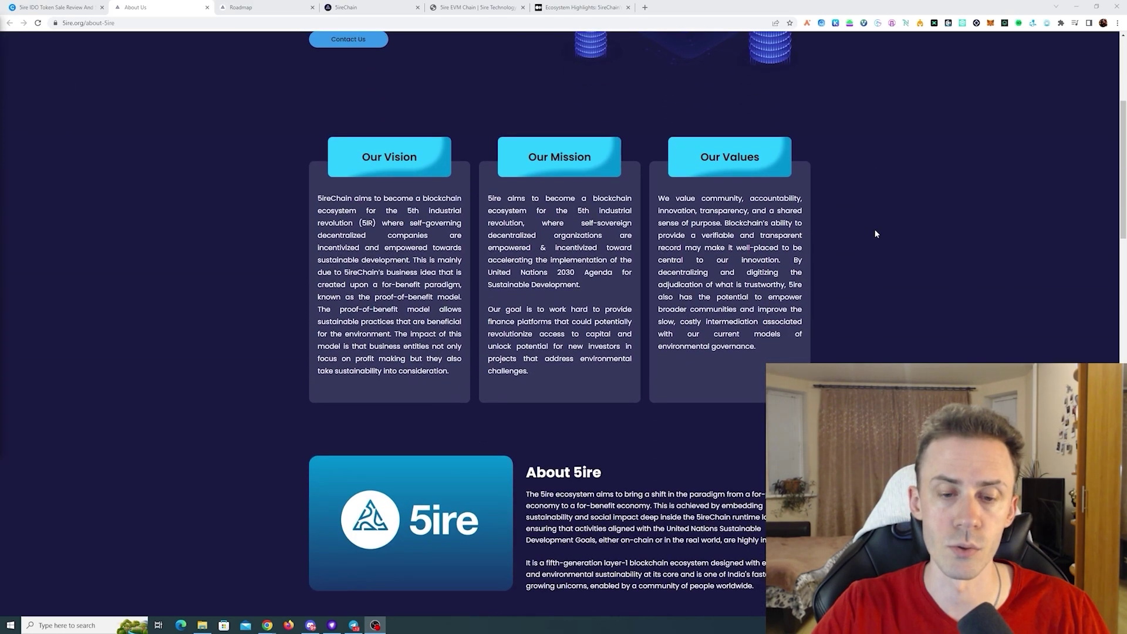
scroll(875, 233, up, 4)
scroll(875, 233, up, 1)
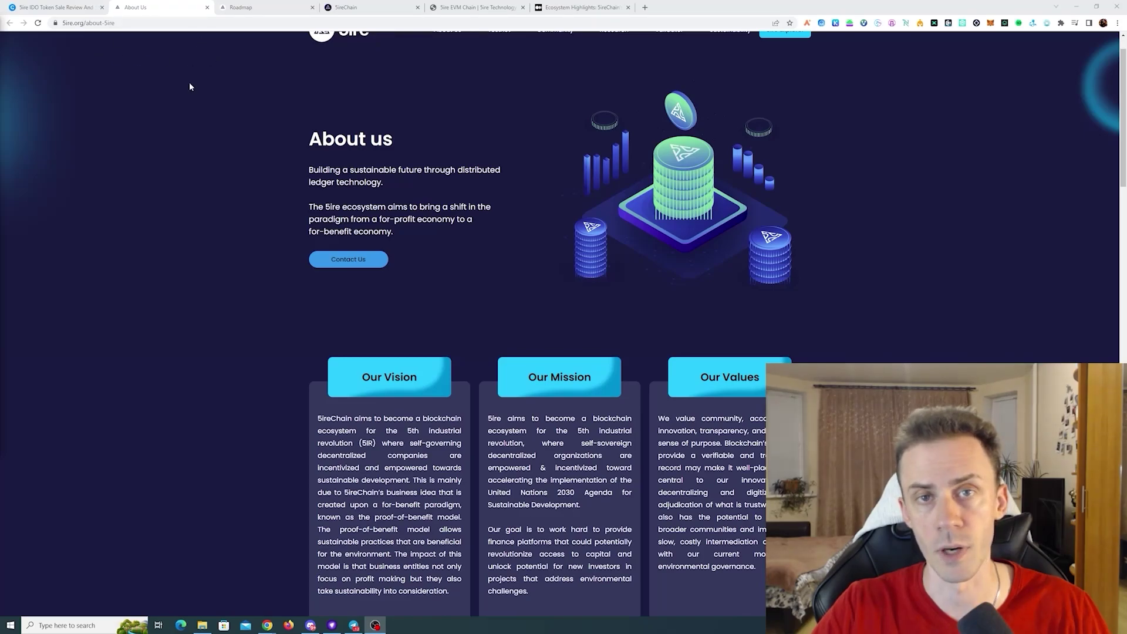
key(ctrl+shift+Tab)
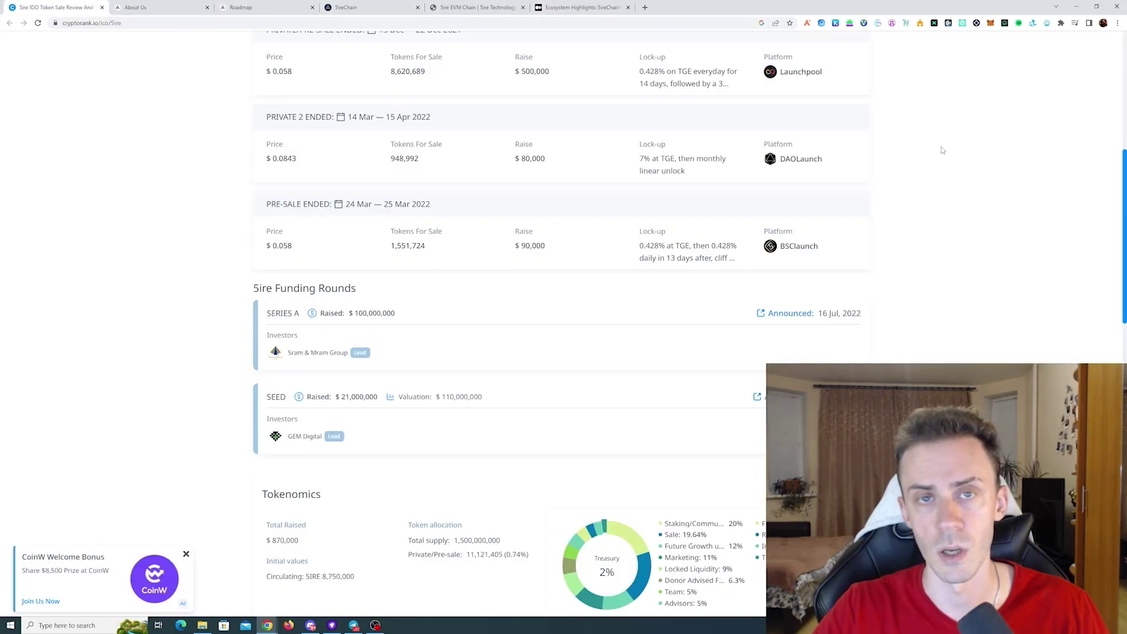
scroll(942, 151, down, 1)
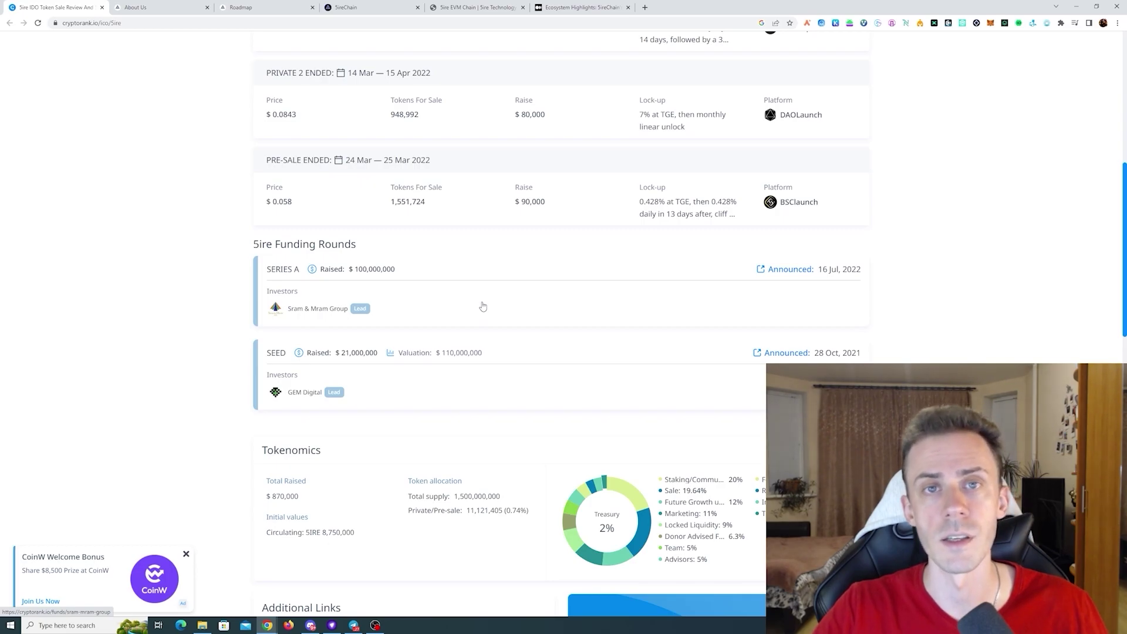
scroll(483, 306, down, 2)
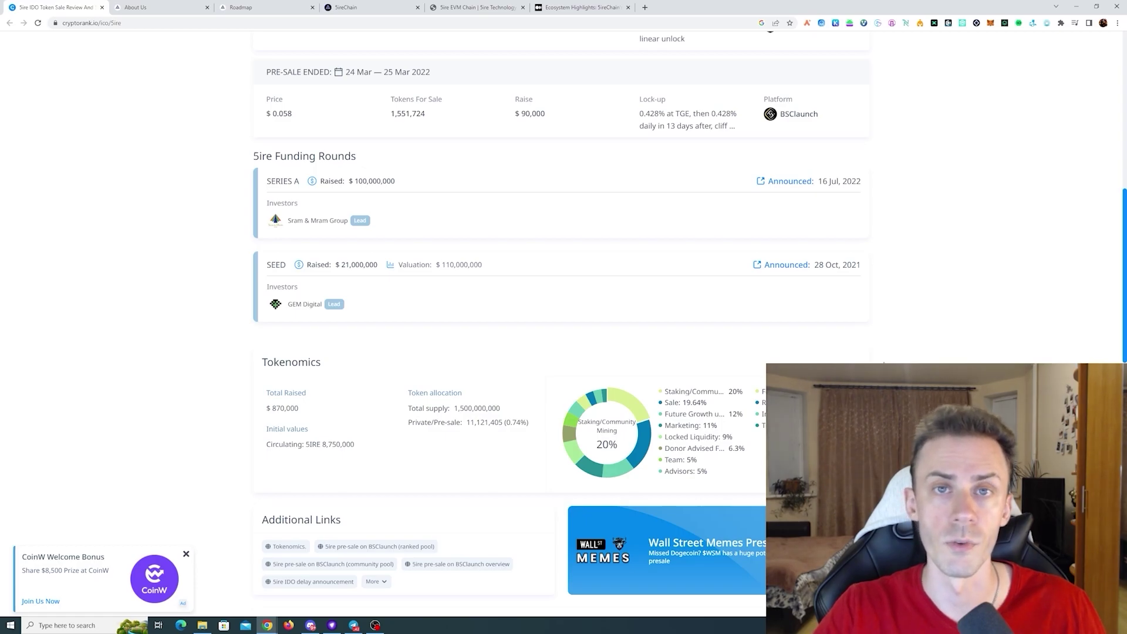
- Switch to the 5ire Roadmap – Mainnet 2023 page and look over the roadmap graphic
key(ctrl+3)
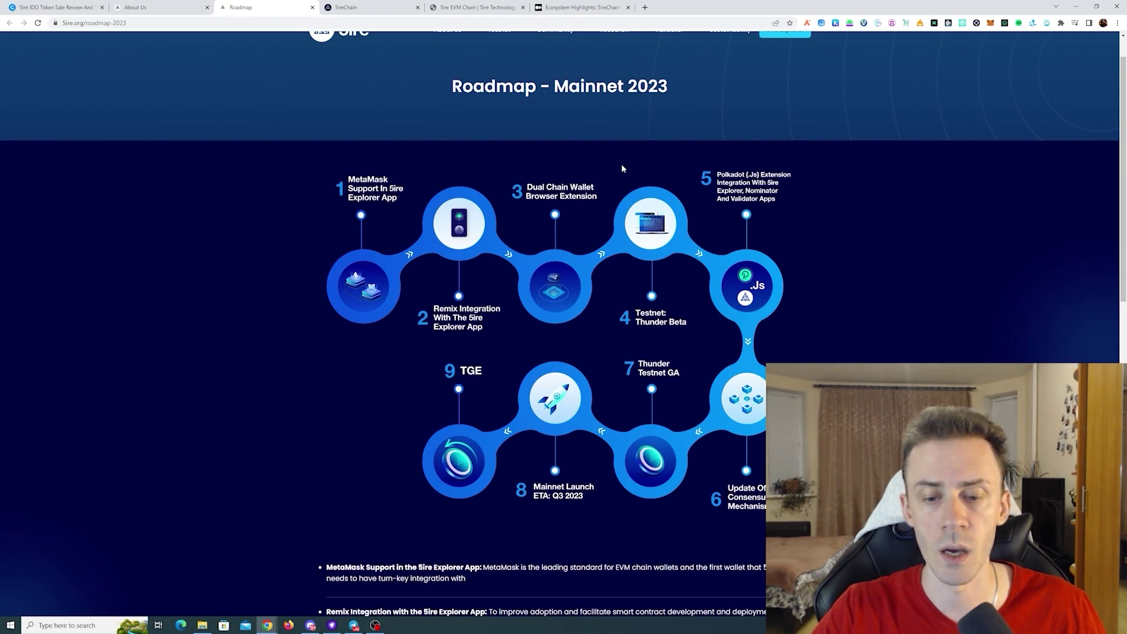
drag(547, 488, 582, 496)
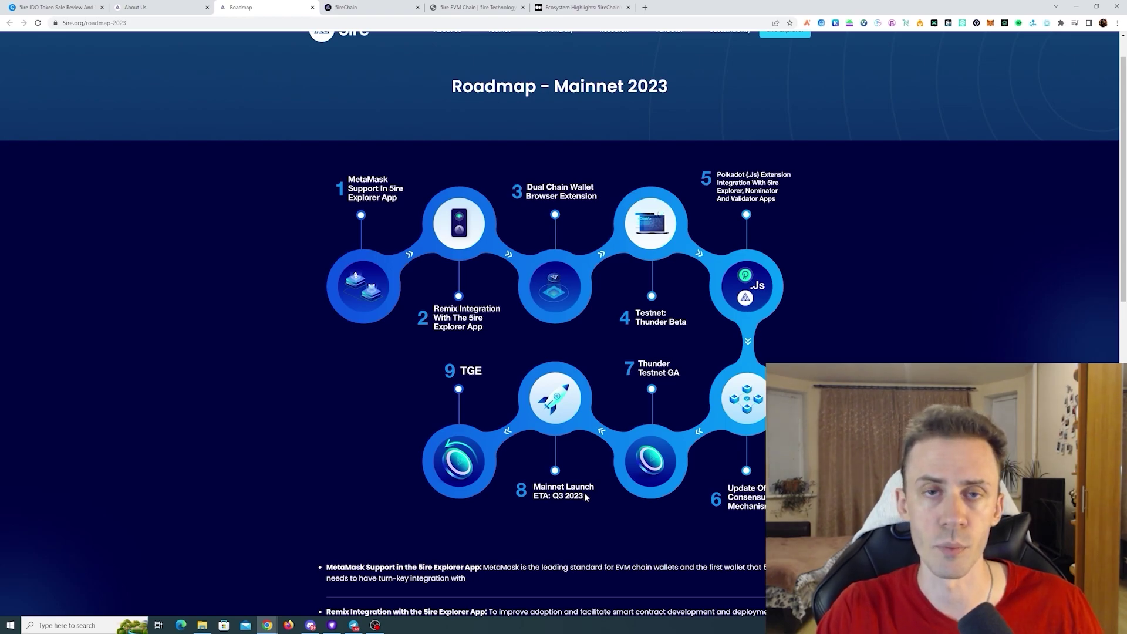
- Skim the Ecosystem Highlights article, then move through the Roadmap tab to the testnet explorer dashboard
key(ctrl+6)
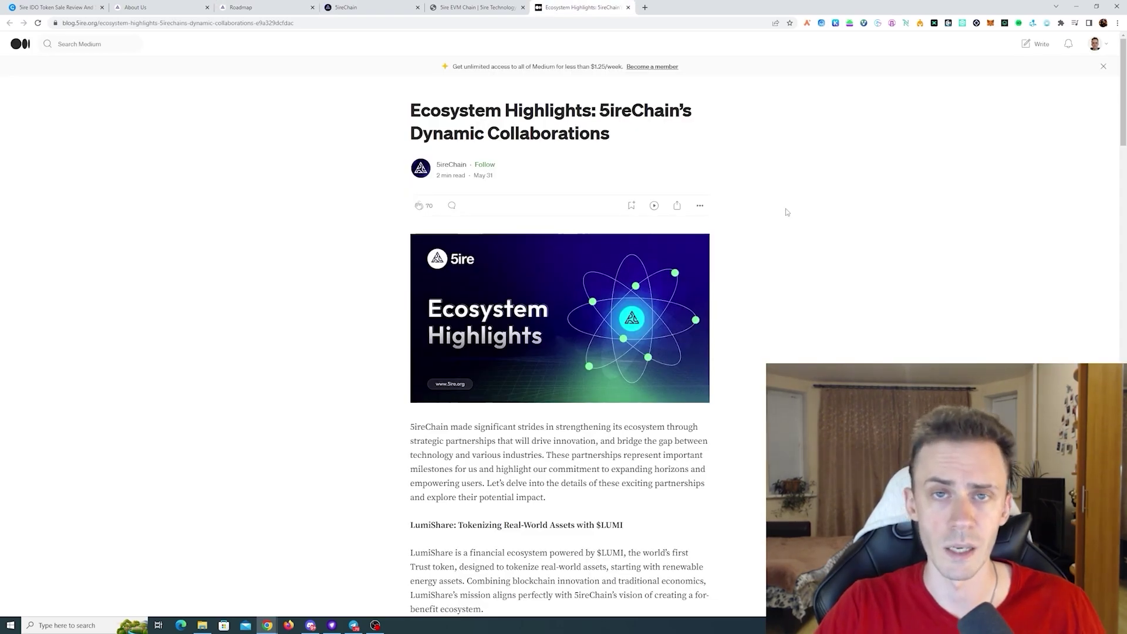
scroll(787, 212, down, 6)
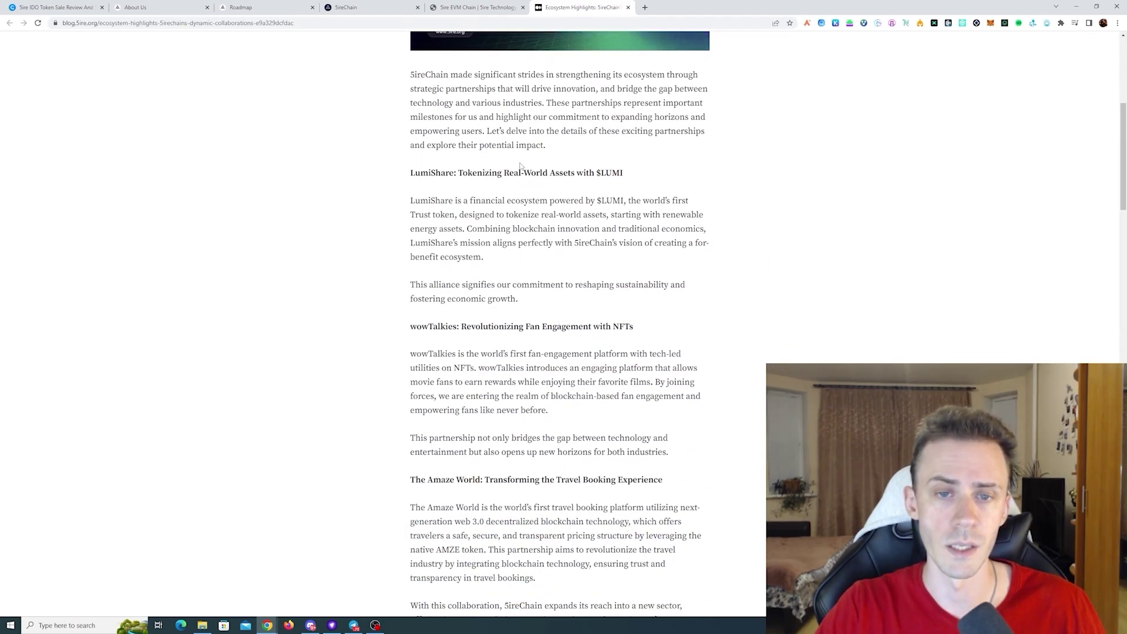
scroll(570, 172, down, 1)
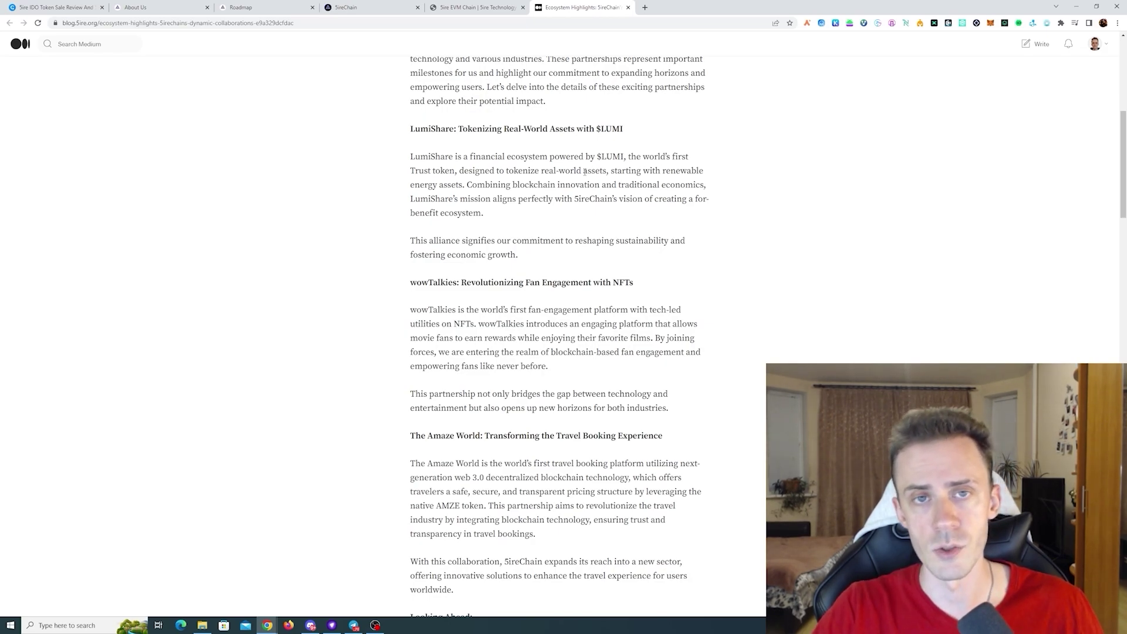
click(241, 7)
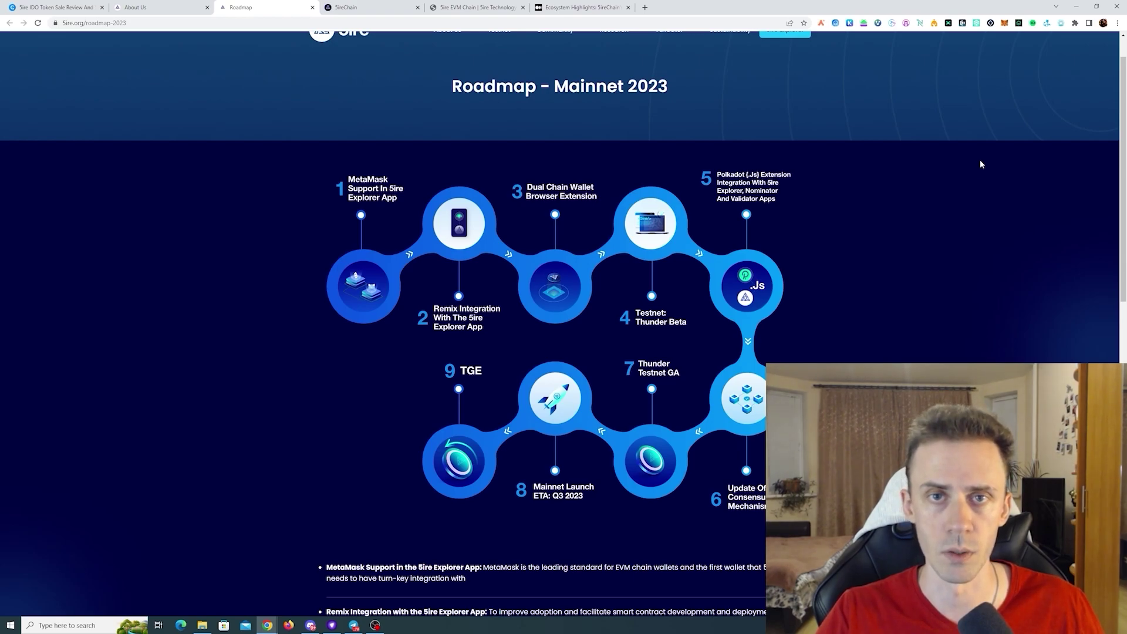
key(ctrl+Tab)
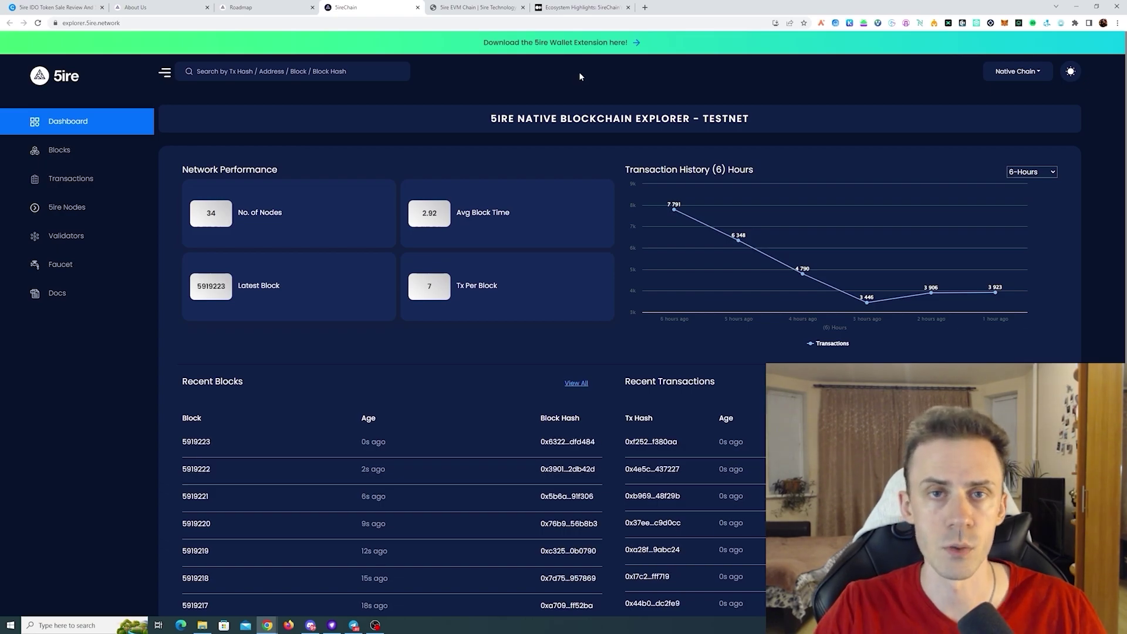
- Add the 5irechain Wallet extension from the Chrome Web Store and pin it to the toolbar
click(594, 50)
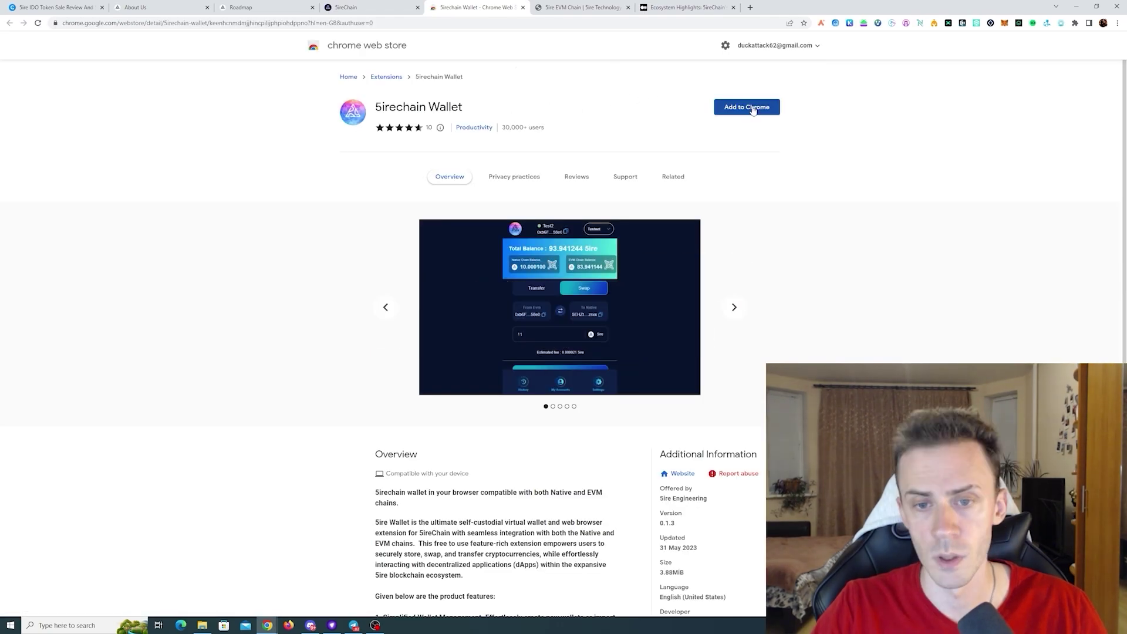
click(752, 107)
click(578, 121)
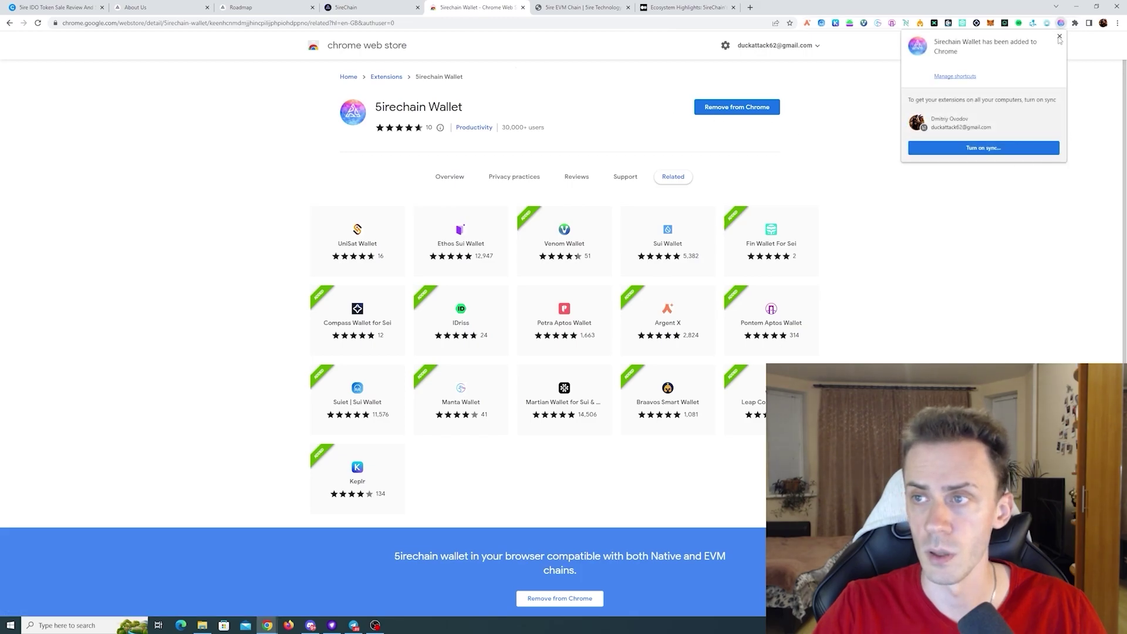
click(1059, 37)
click(1076, 23)
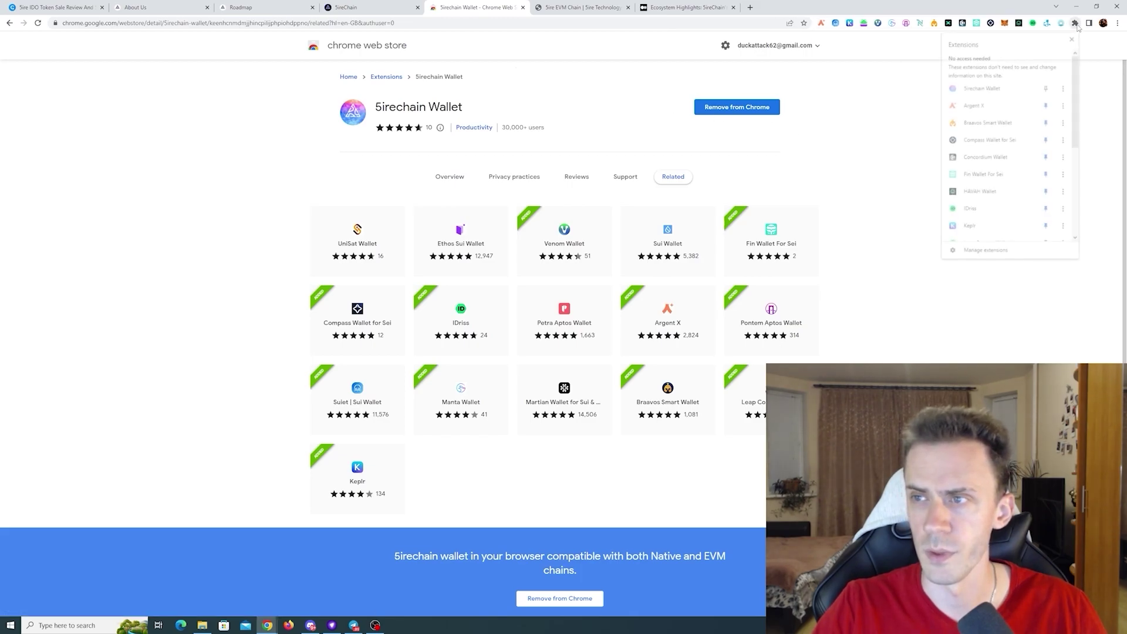
click(1048, 86)
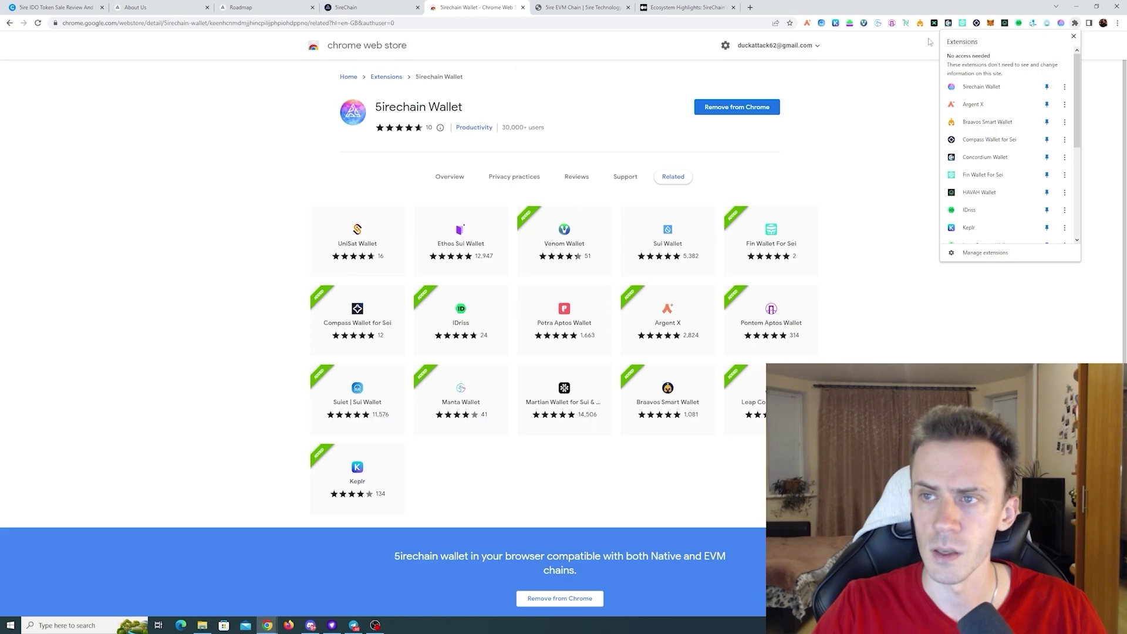
click(869, 91)
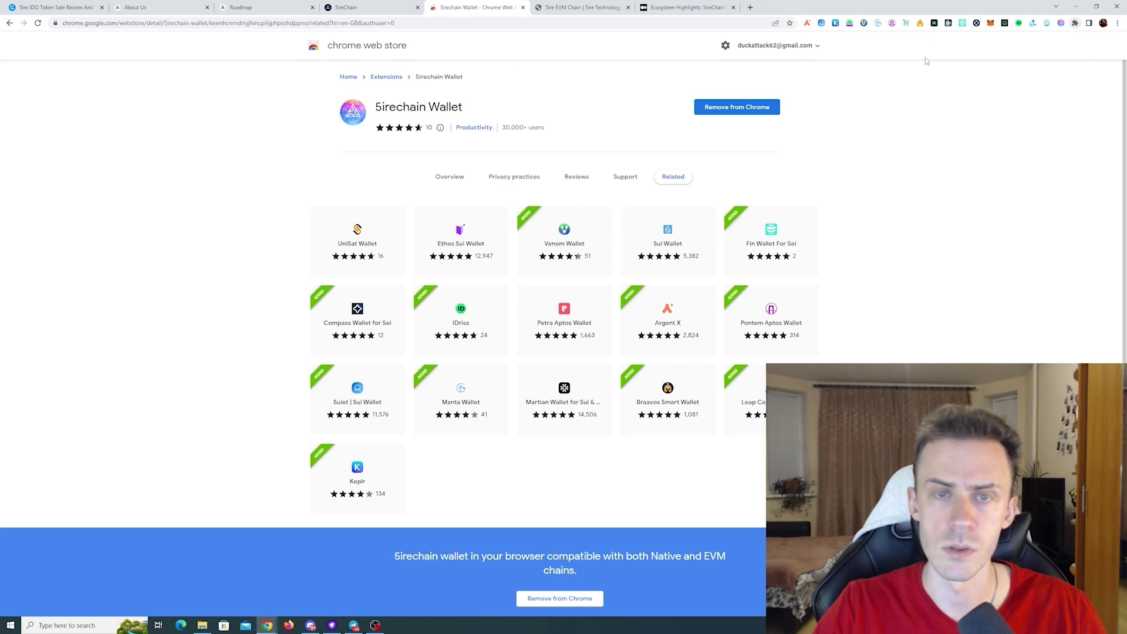
- Close the Web Store and create a 5irechain wallet named 'test' with a password
key(ctrl+w)
click(1062, 23)
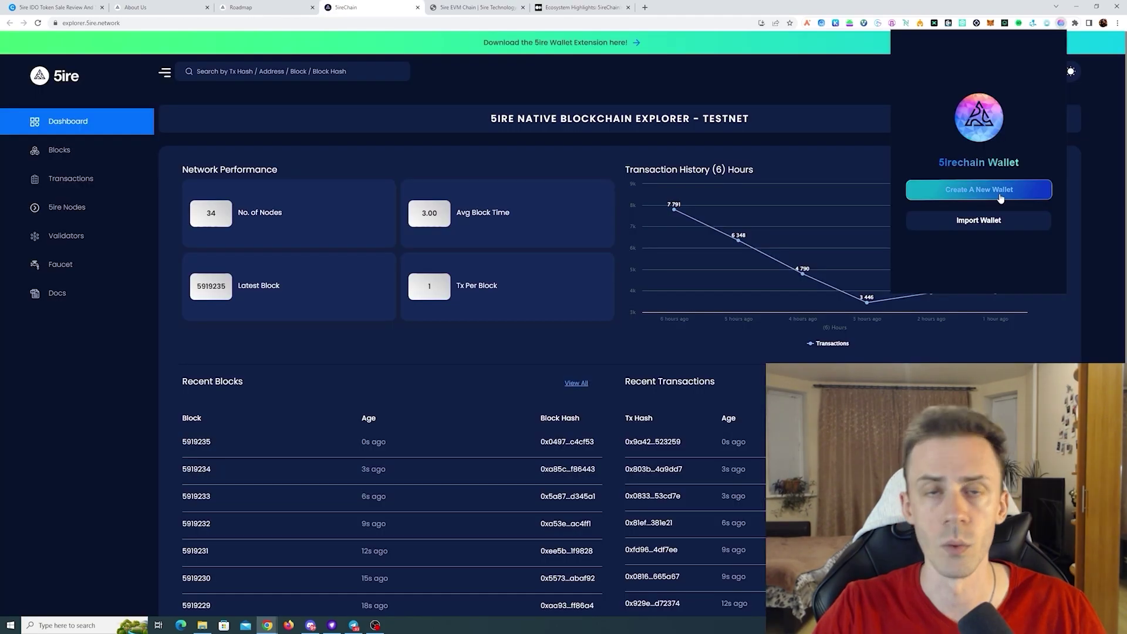
click(999, 192)
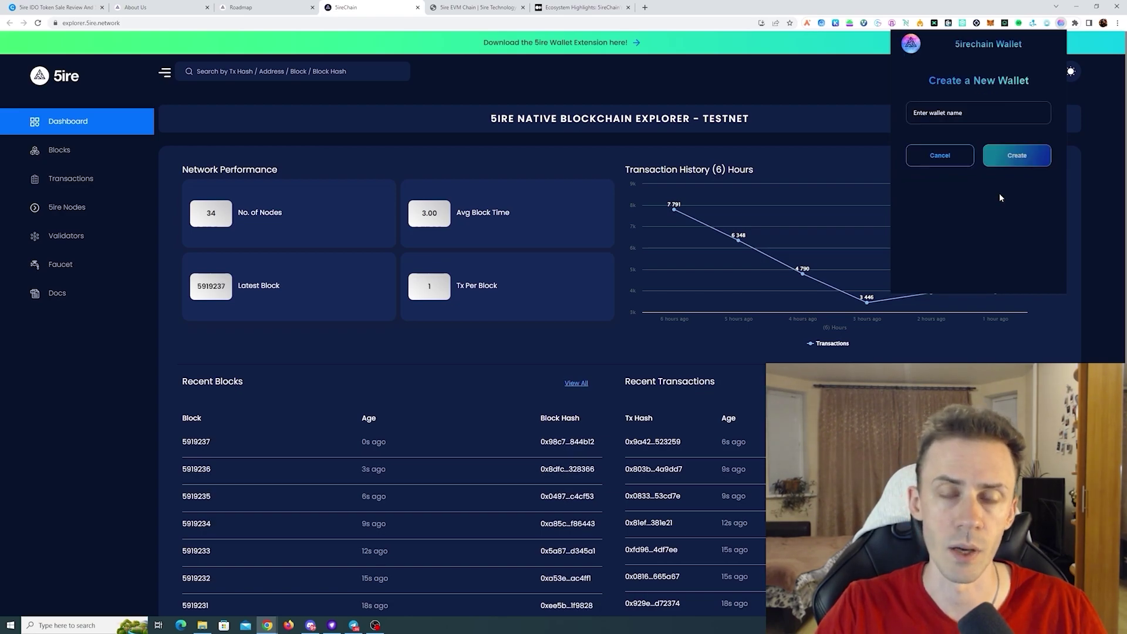
text(test)
click(1005, 156)
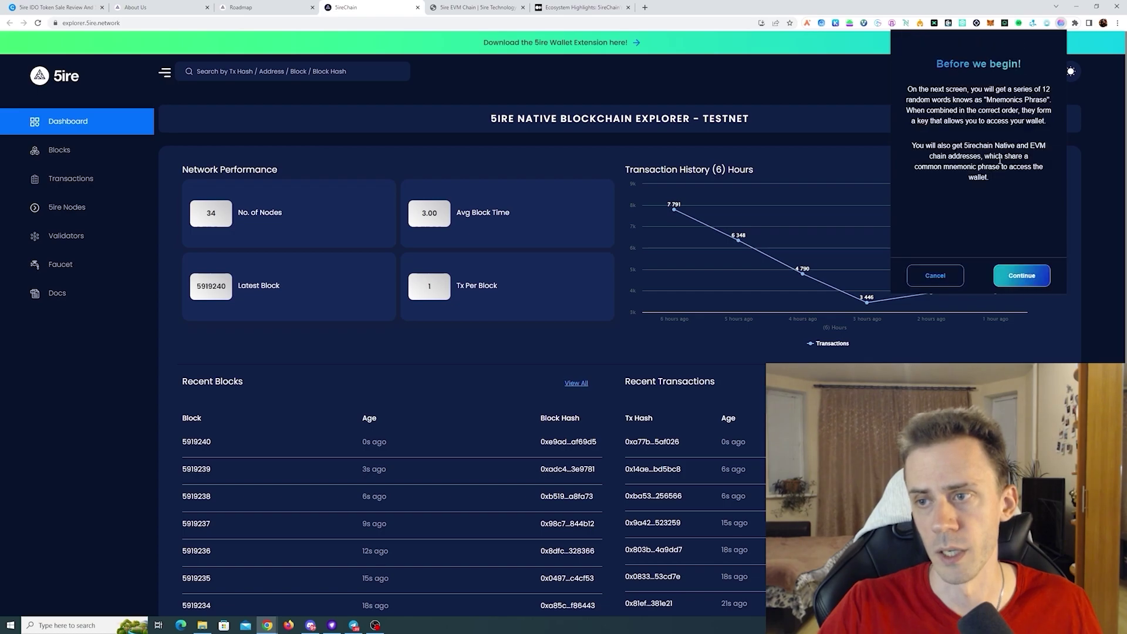
click(1021, 275)
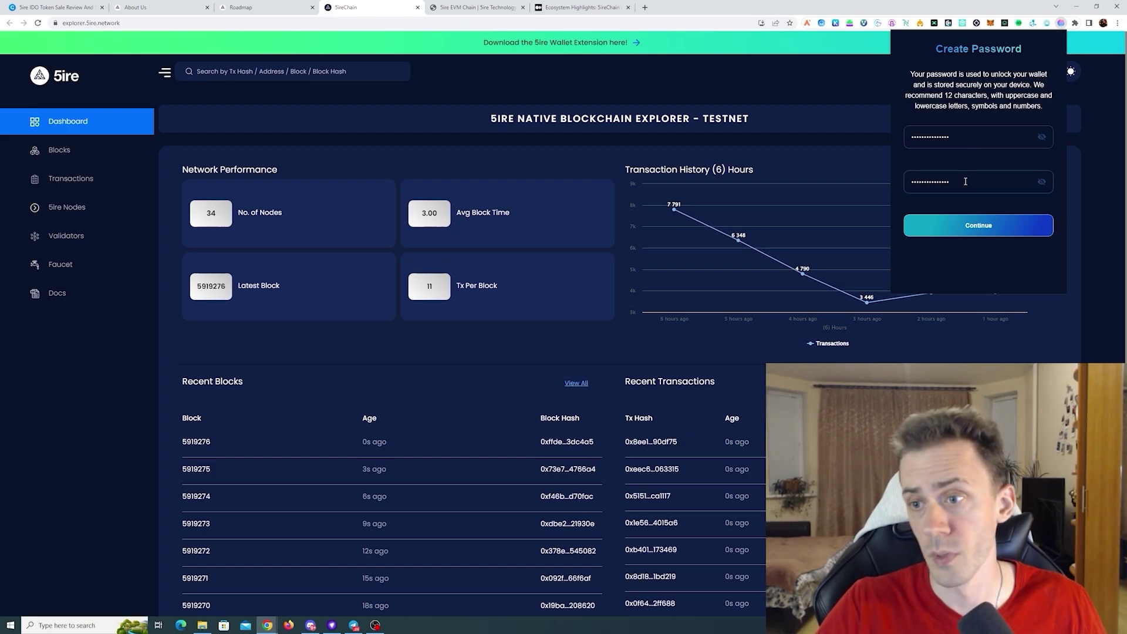
click(986, 228)
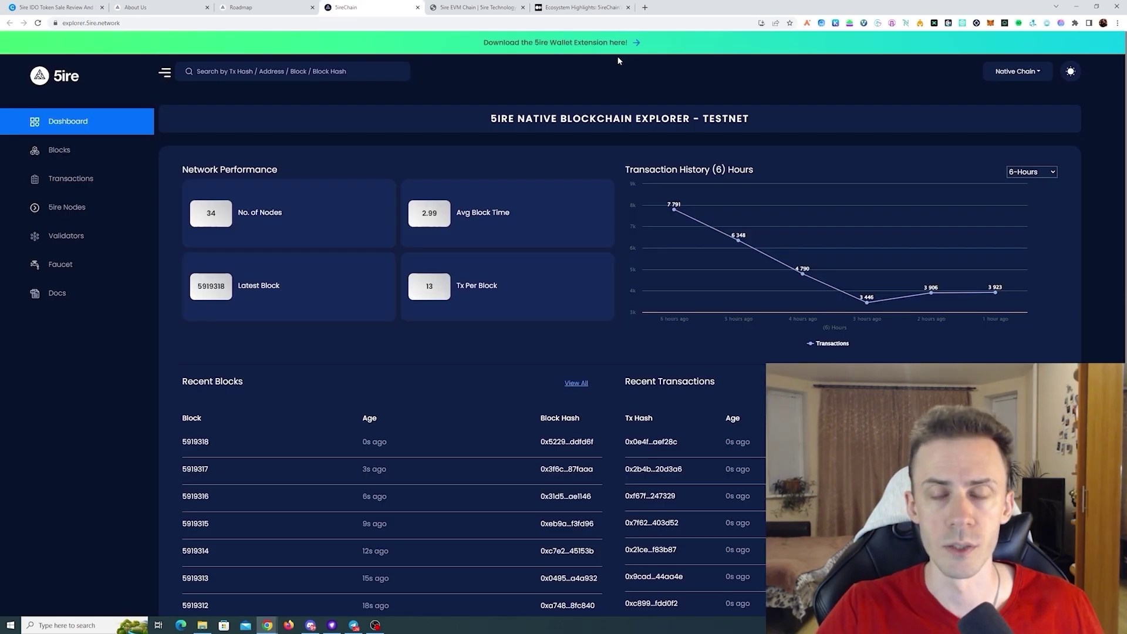
- Open the Native Chain Faucet, pass the captcha, and check the Native/EVM chain selector
click(59, 264)
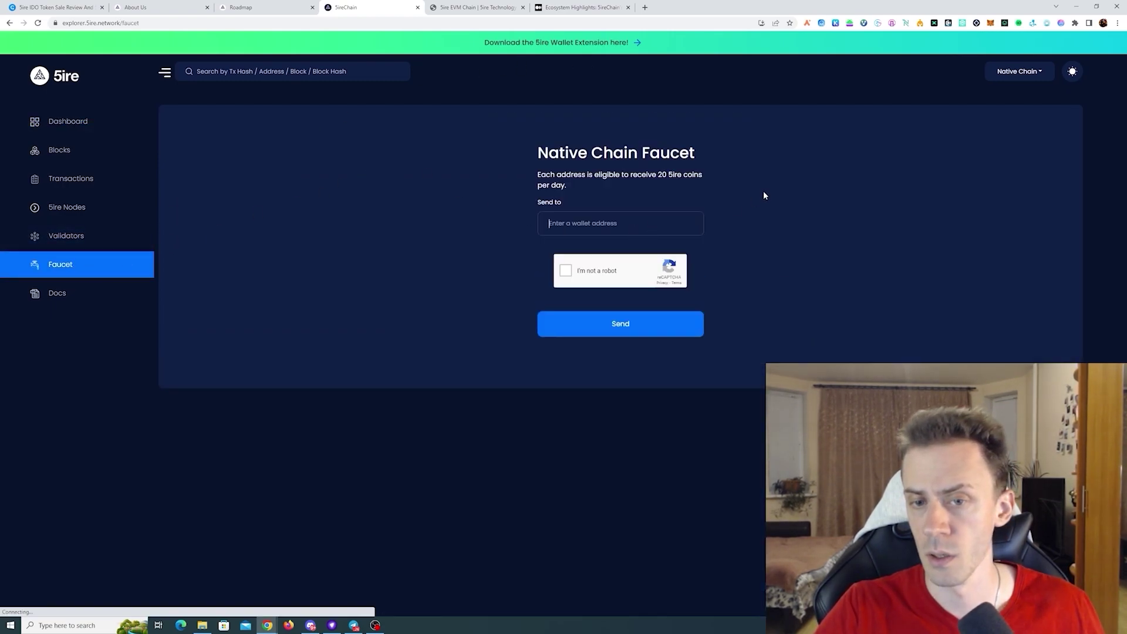
click(566, 272)
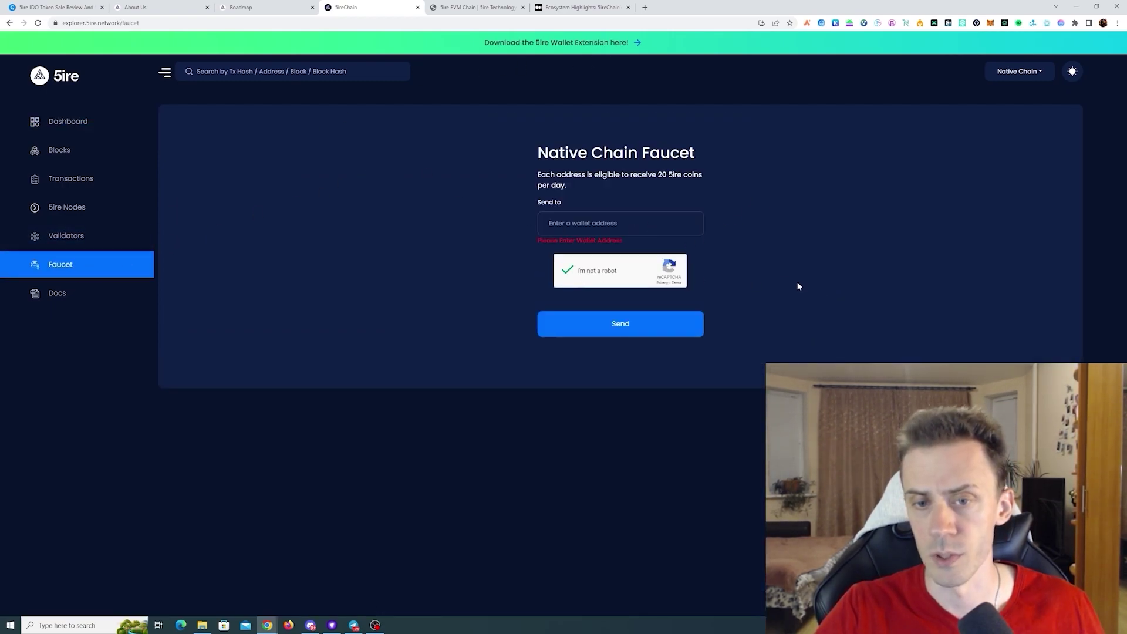
click(1040, 72)
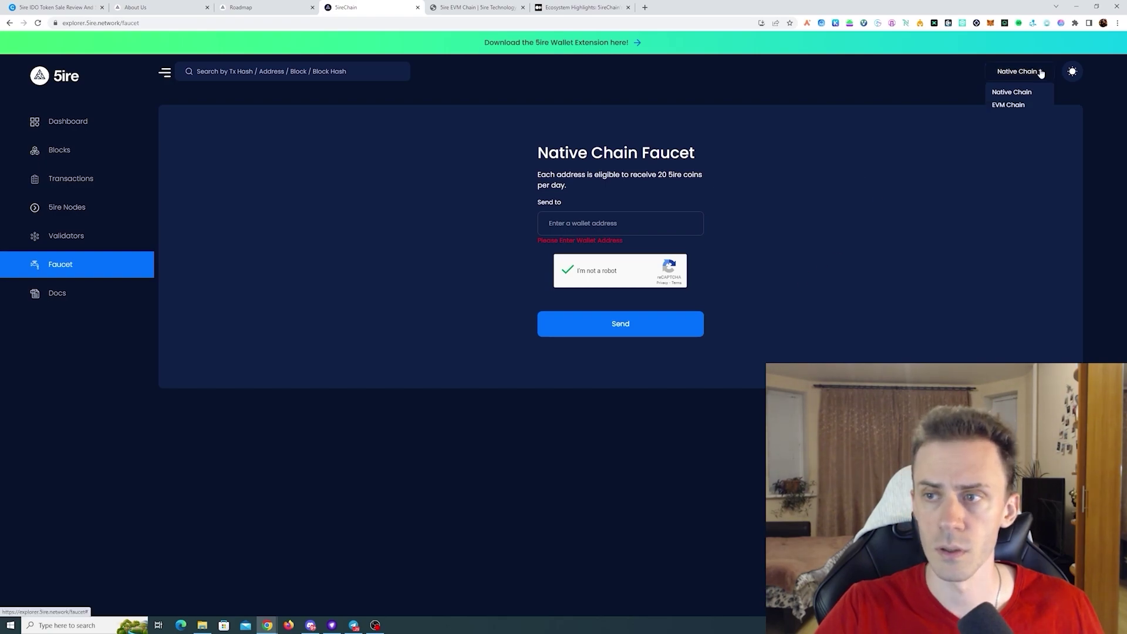
click(1040, 72)
click(1045, 75)
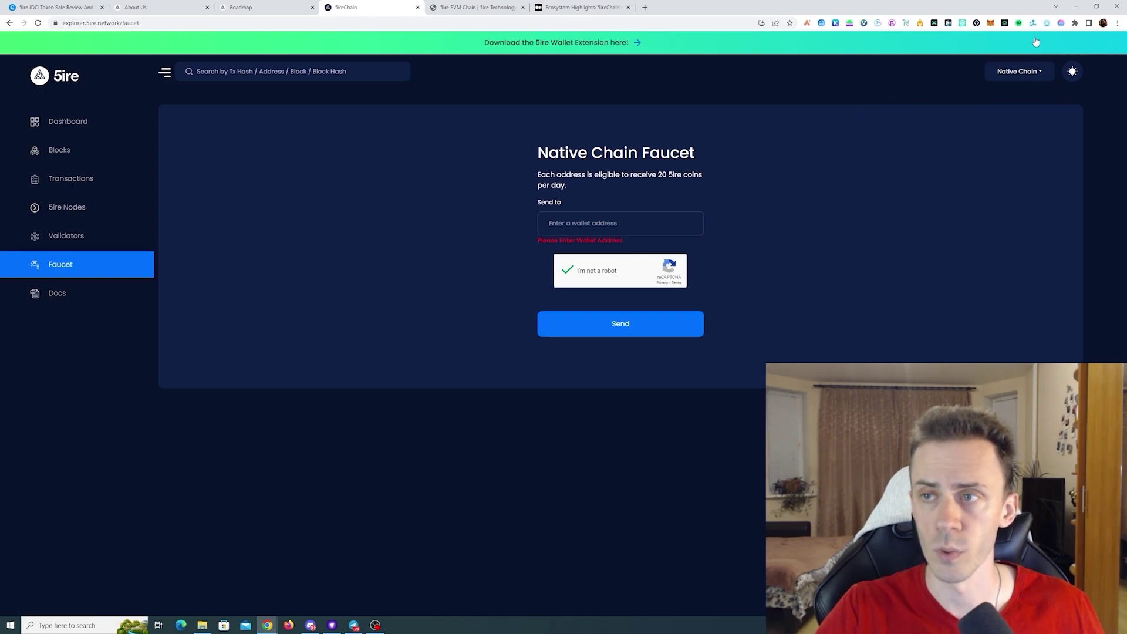
- Paste the wallet's native chain address into Send to and request 20 5ire
click(1061, 23)
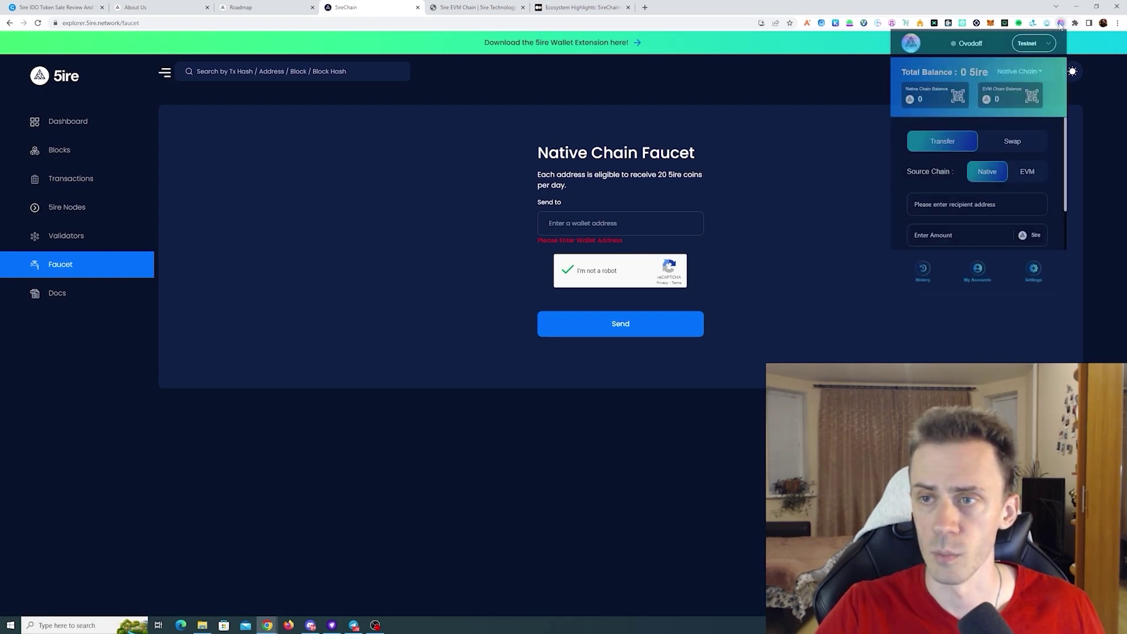
click(957, 96)
click(999, 247)
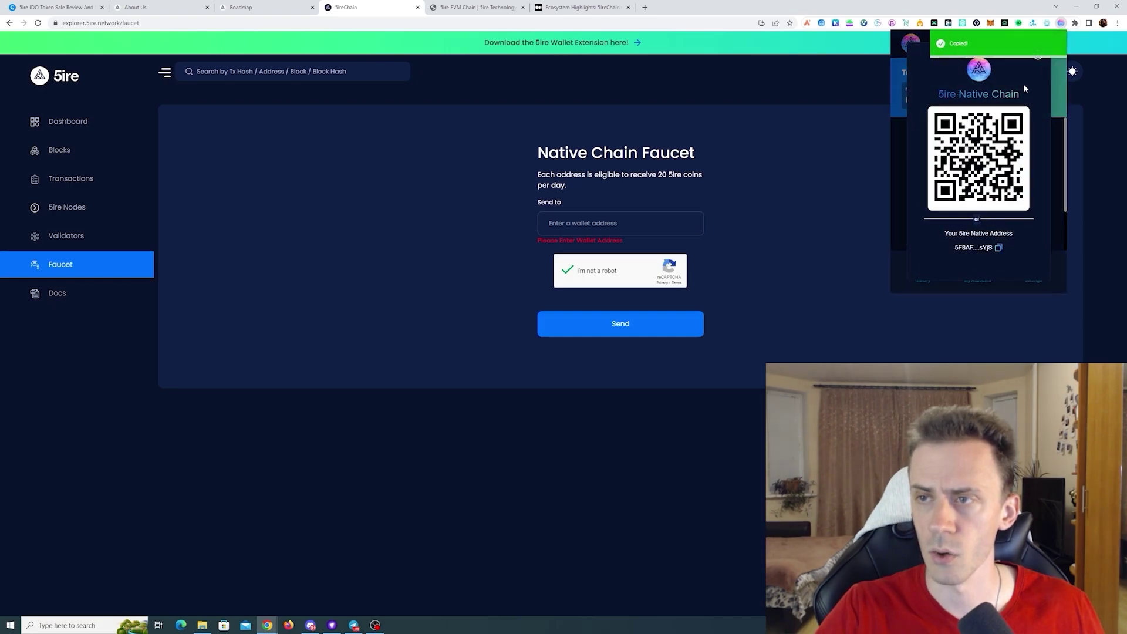
click(901, 94)
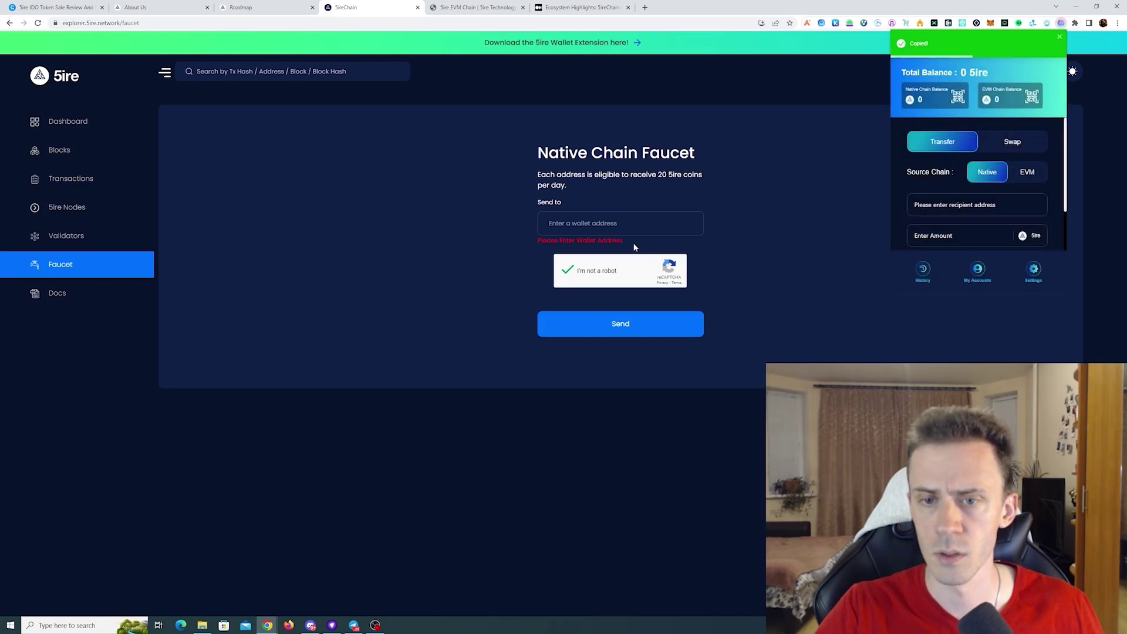
click(612, 222)
key(ctrl+v)
click(619, 323)
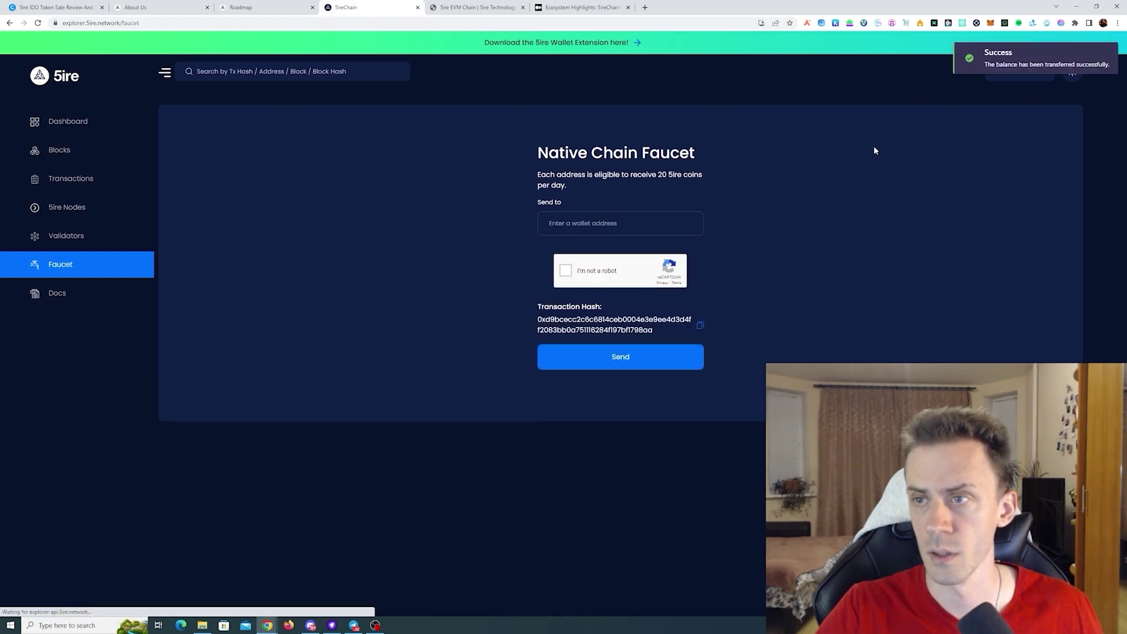
- Switch the explorer to the EVM Chain and open its faucet
click(1040, 72)
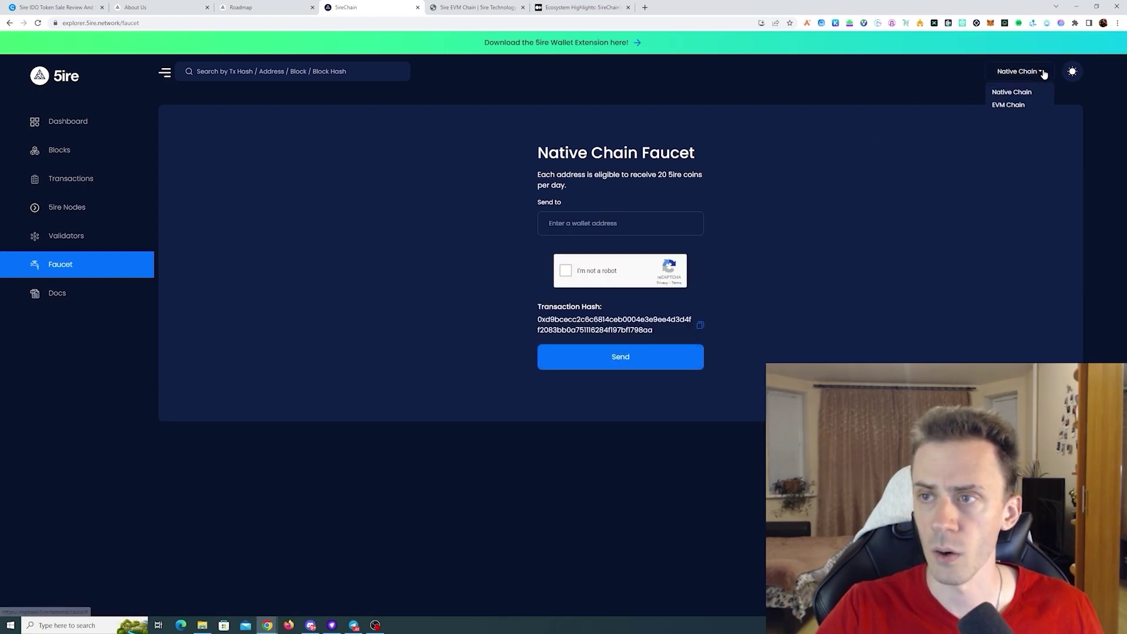
click(1008, 106)
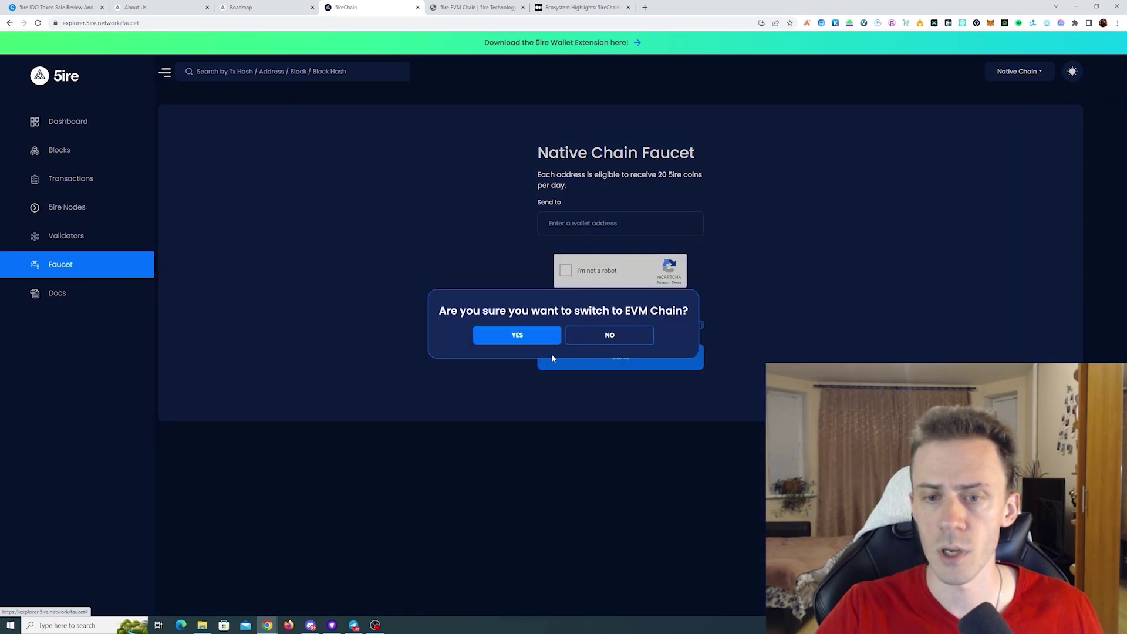
click(517, 338)
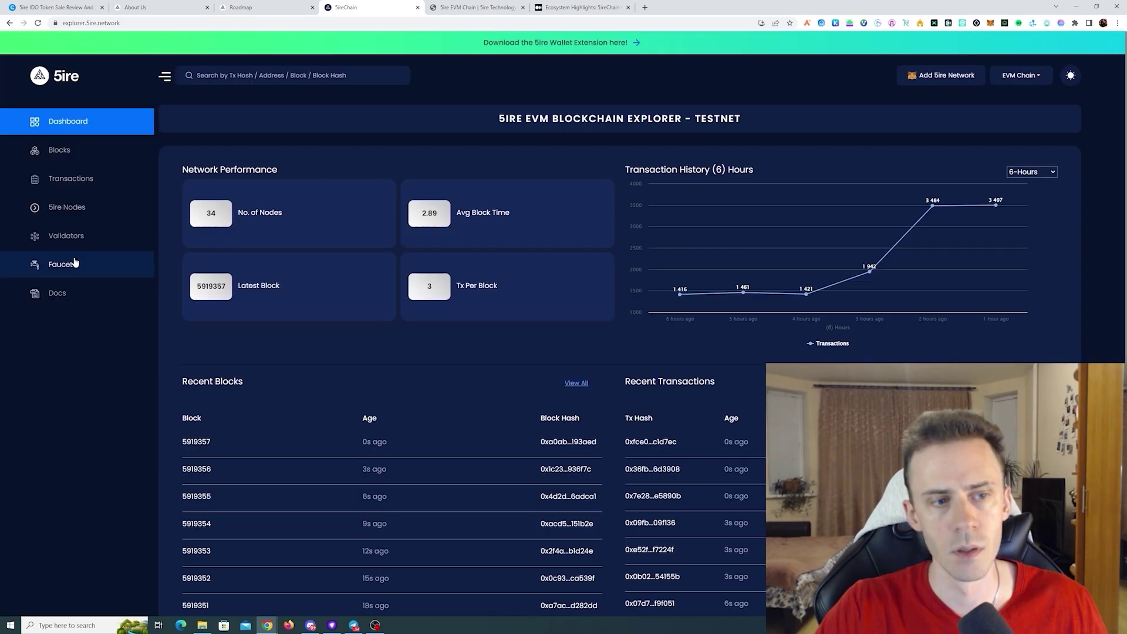
click(76, 263)
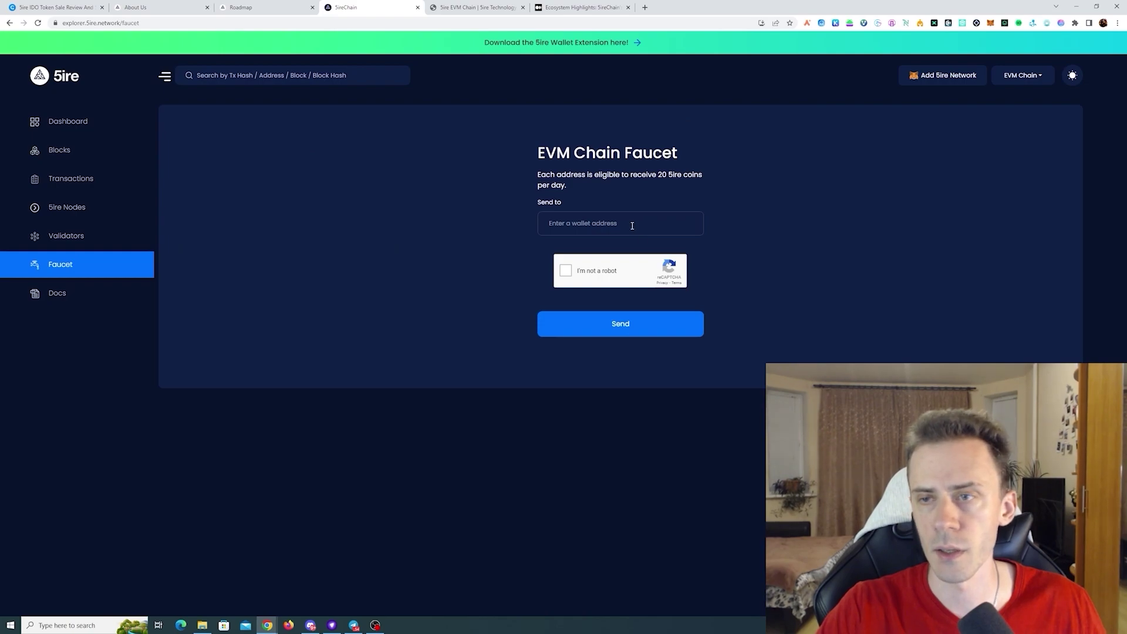
- Paste the wallet's EVM address into Send to, pass the robot check, and request 20 5ire
click(1061, 23)
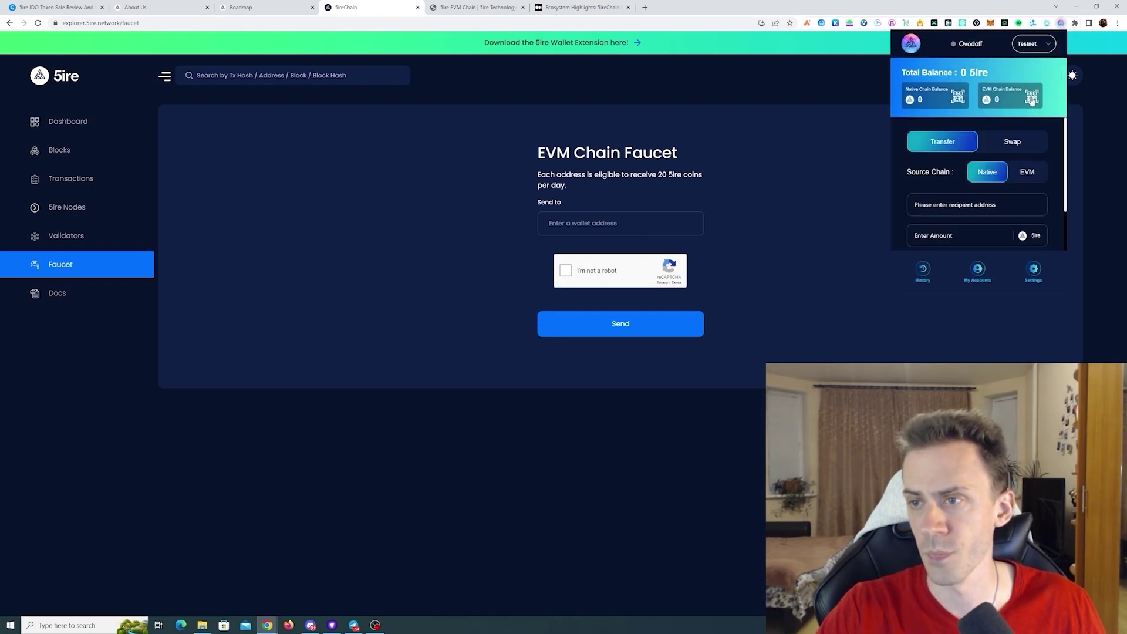
click(1032, 97)
click(1000, 249)
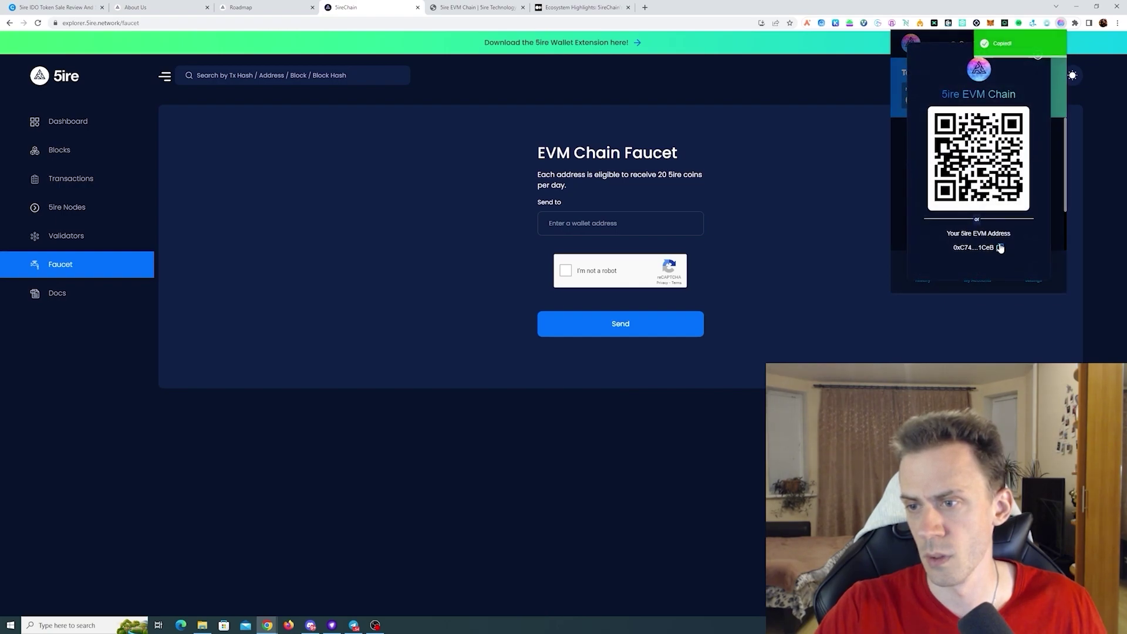
click(620, 223)
key(ctrl+v)
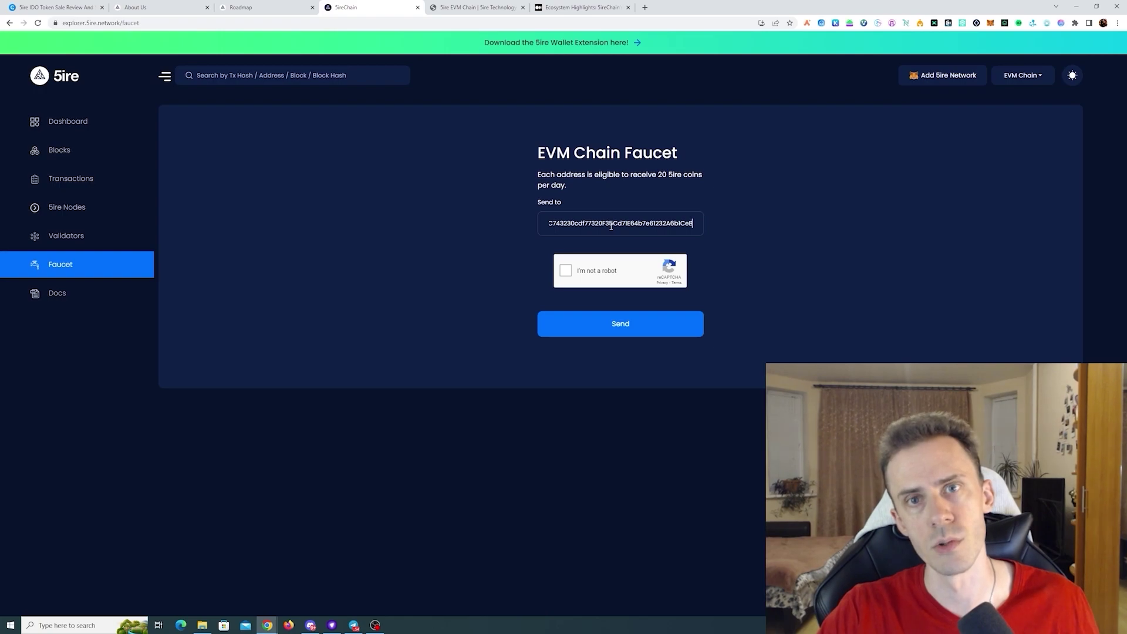
click(581, 273)
click(642, 334)
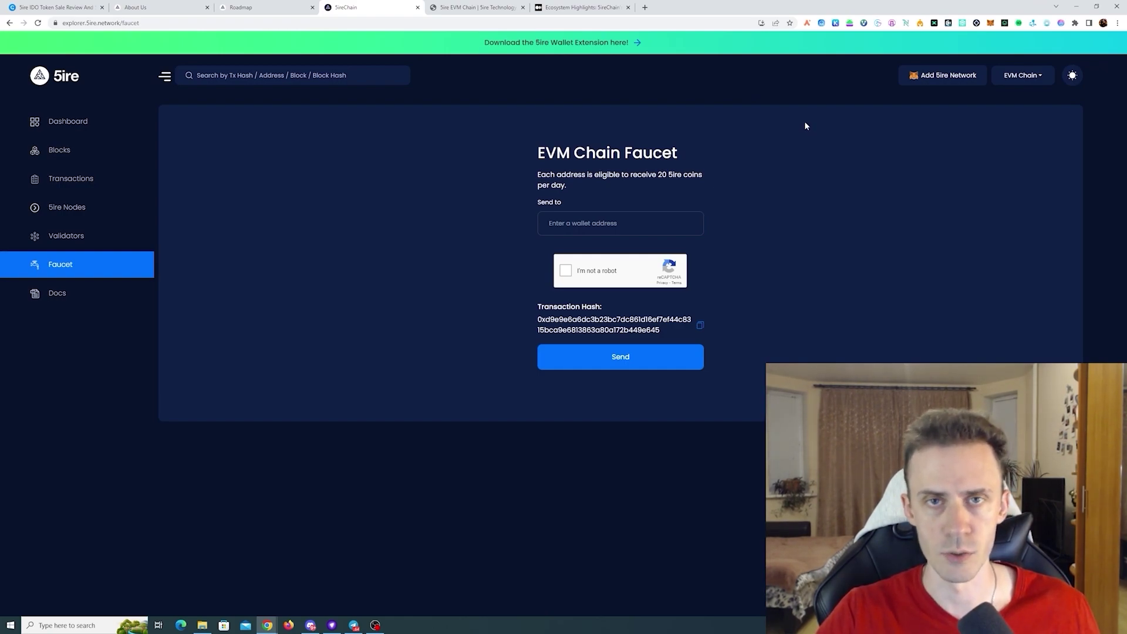
- Check the 5ire wallet balances, then get the MetaMask Account 1 address
click(1061, 22)
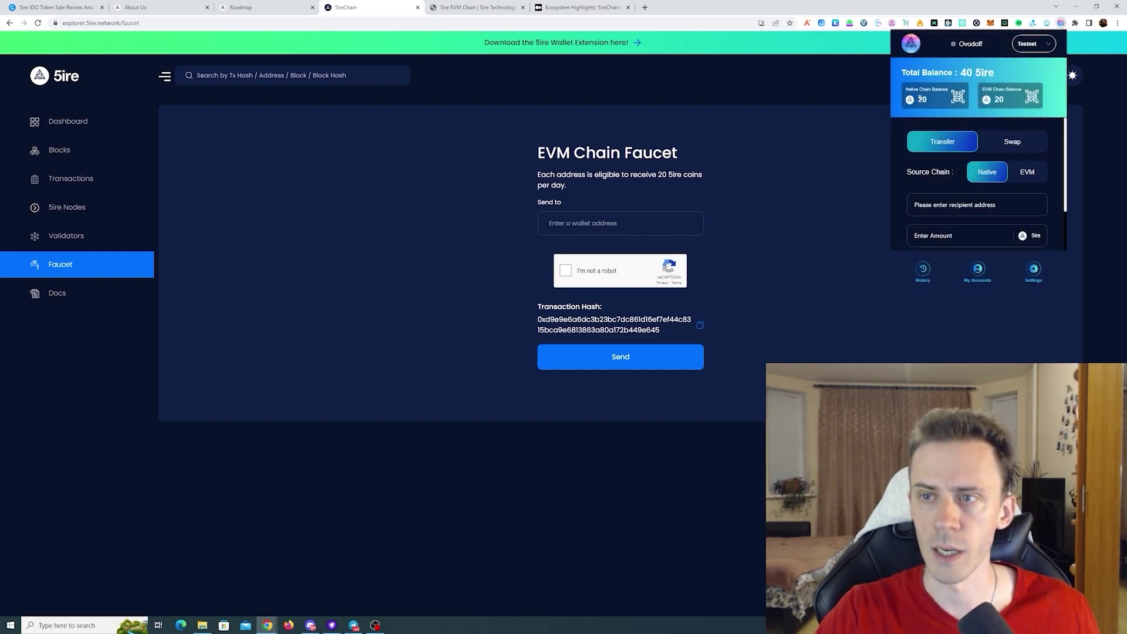
scroll(899, 161, down, 1)
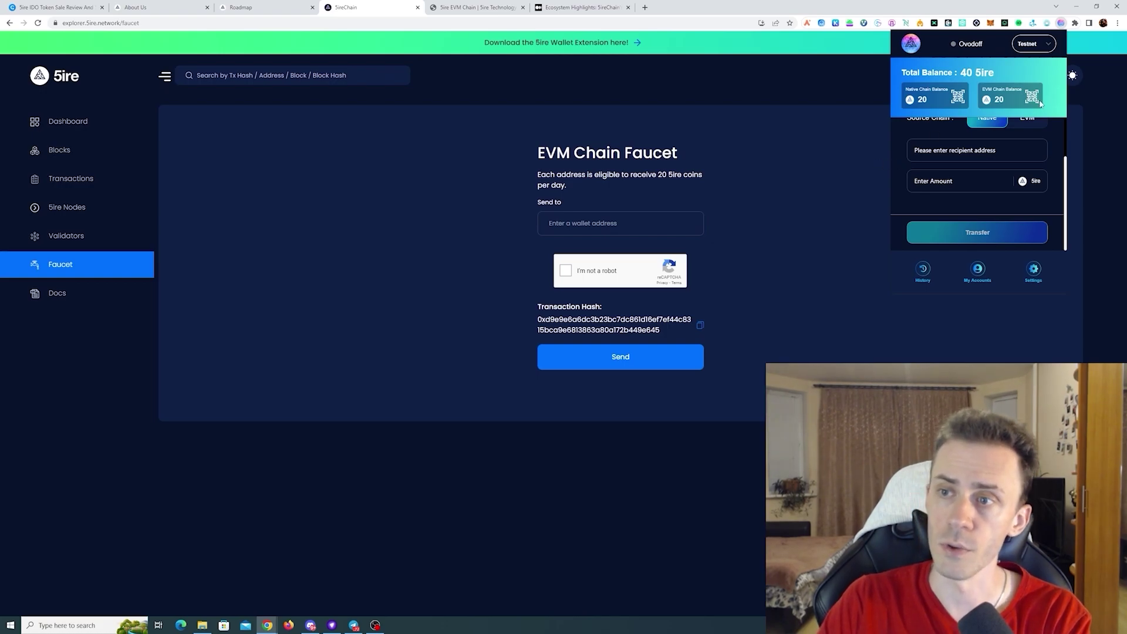
click(988, 29)
click(990, 22)
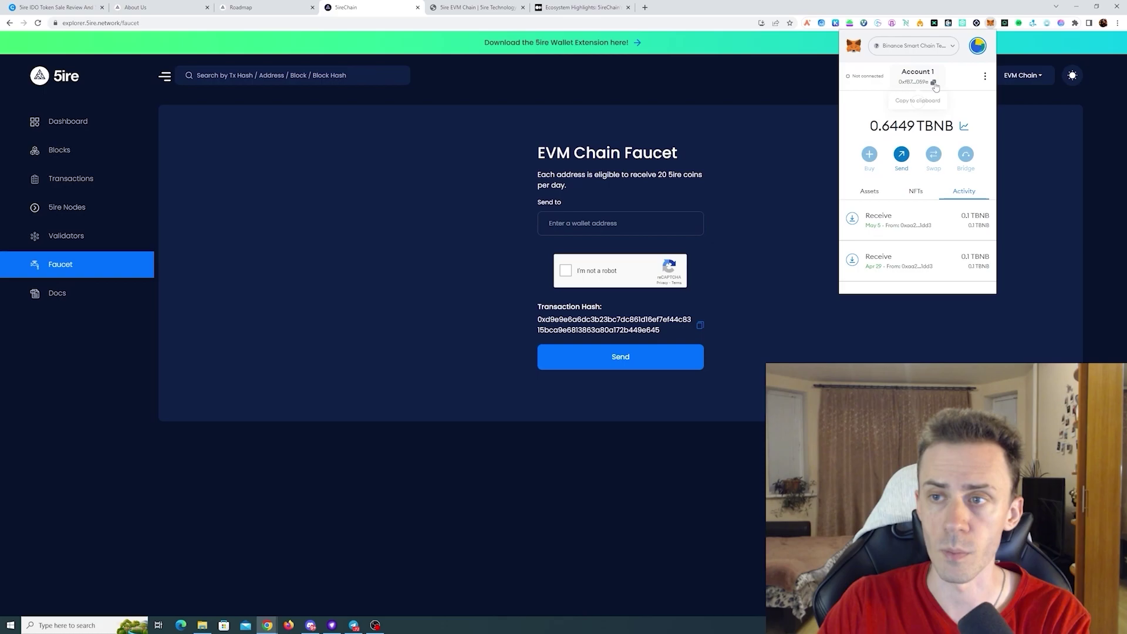
- Transfer 1 5ire from the EVM balance to the MetaMask address and close the result
click(1061, 23)
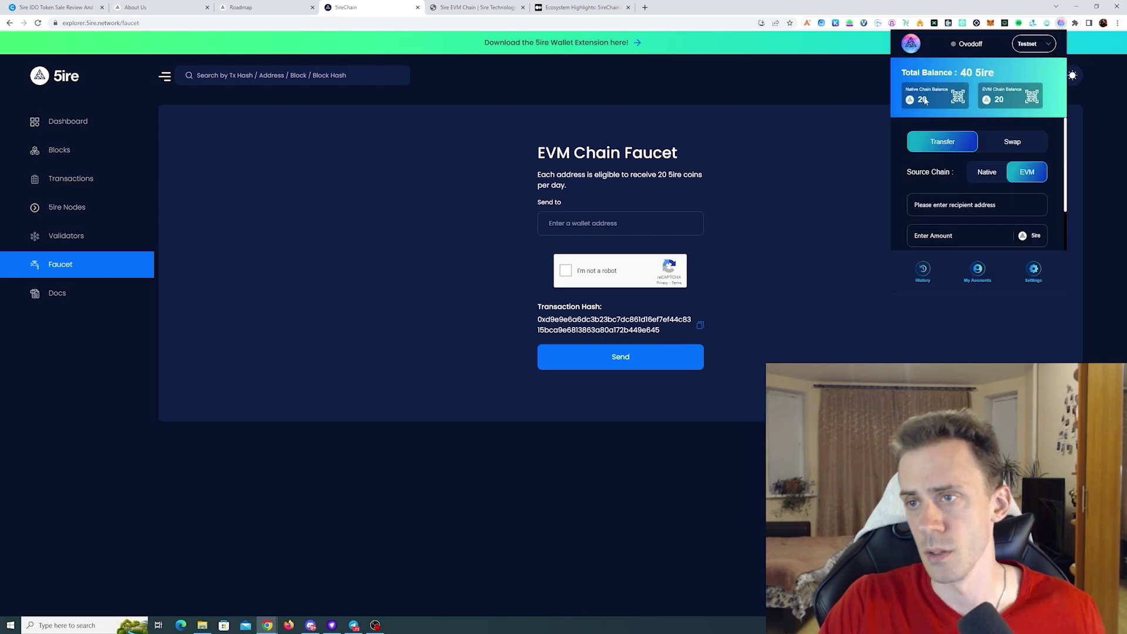
scroll(1029, 172, down, 2)
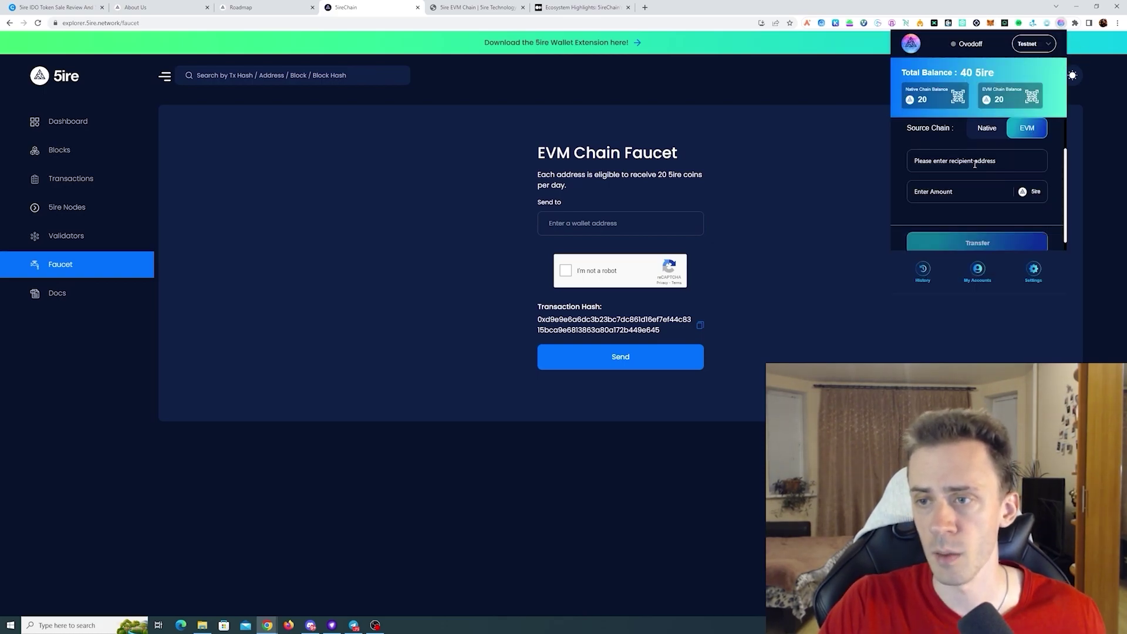
click(975, 161)
key(ctrl+v)
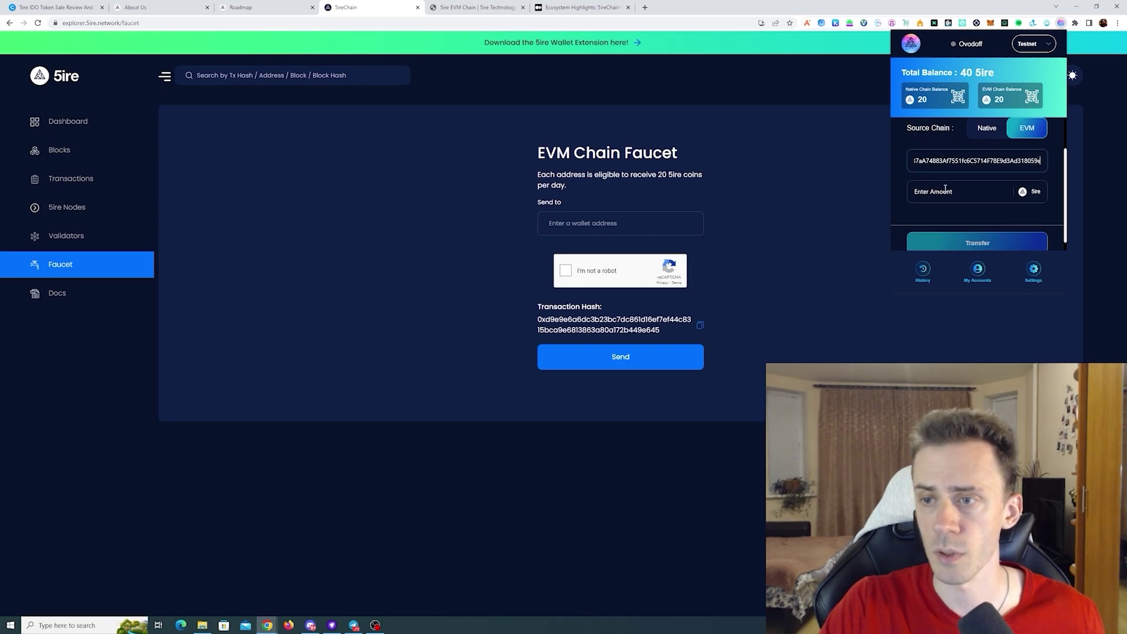
click(945, 191)
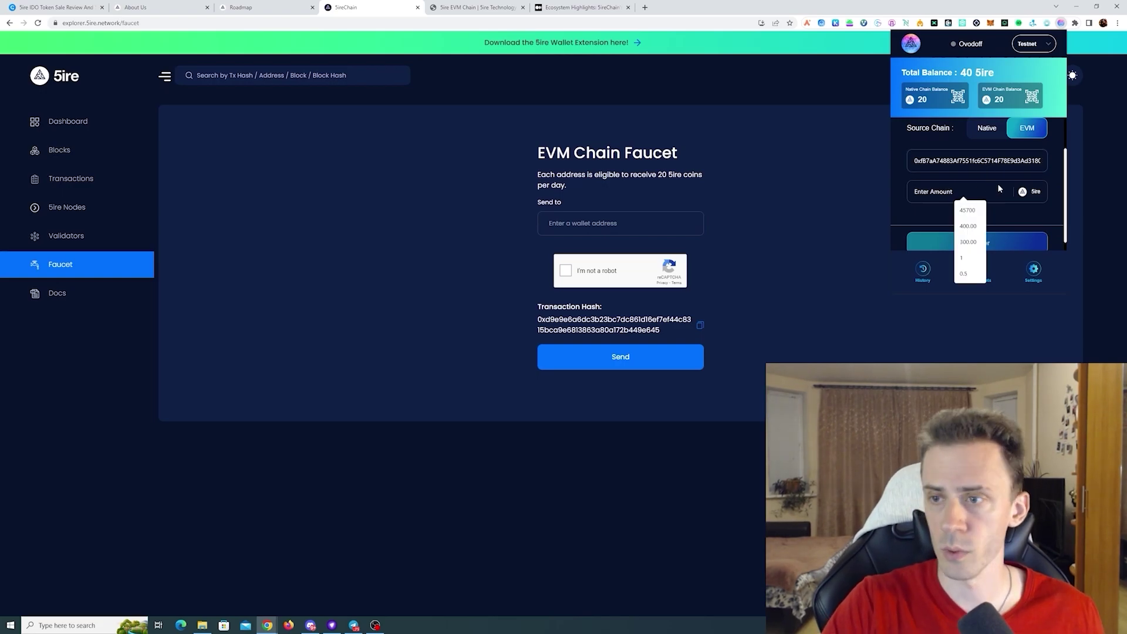
click(962, 258)
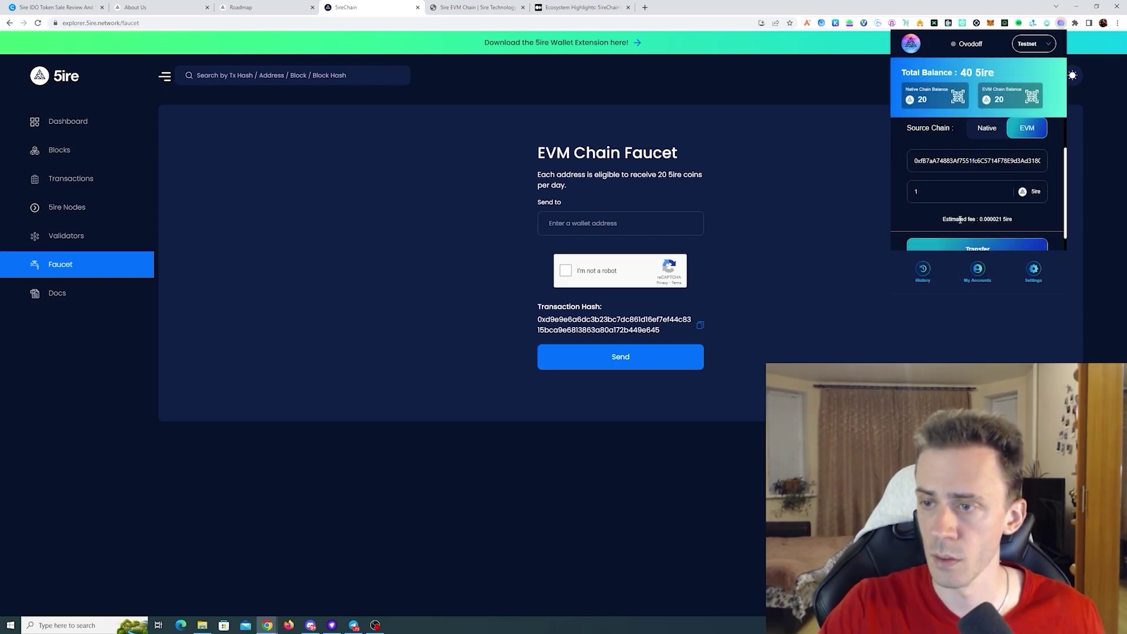
scroll(961, 220, down, 1)
click(977, 232)
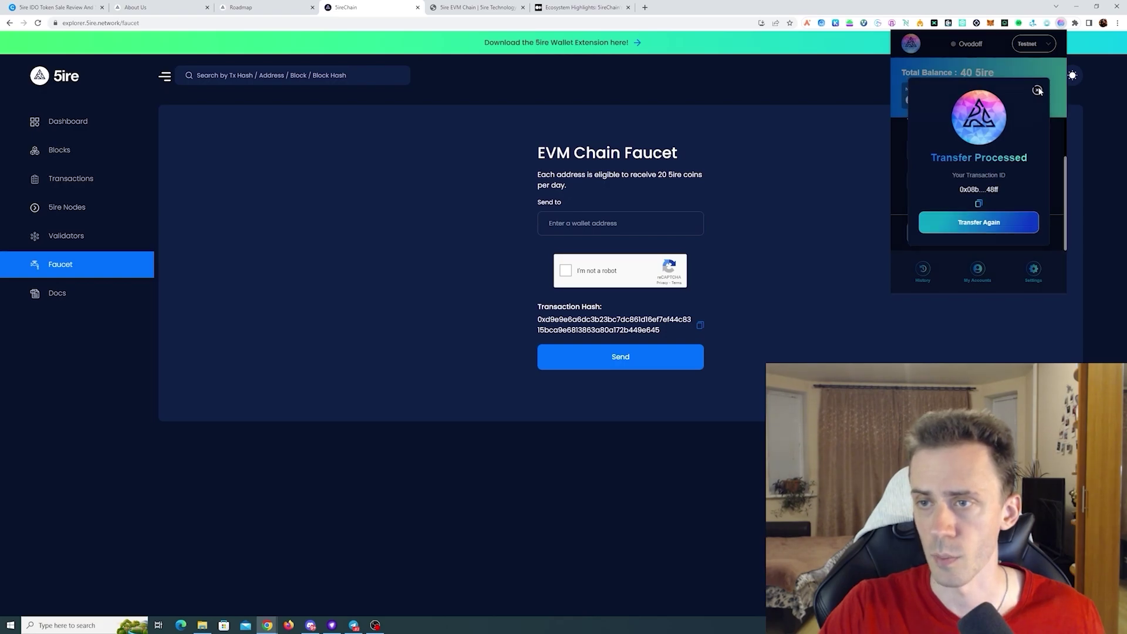
click(1038, 91)
click(874, 85)
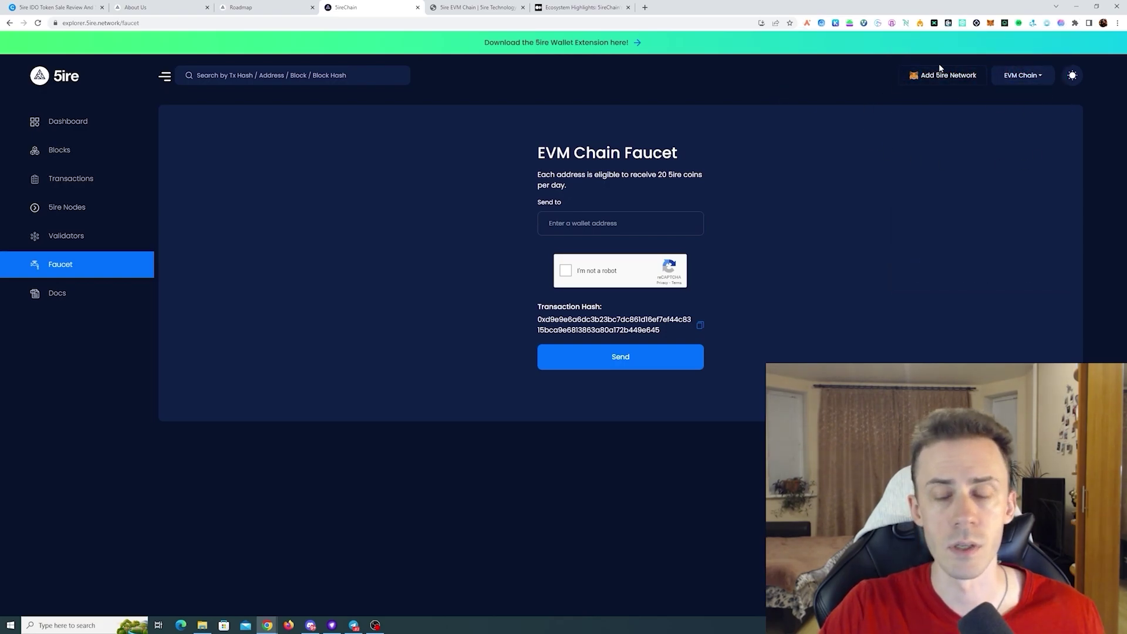
- Try adding the 5ire network to MetaMask, then cancel the network switch prompt
click(940, 78)
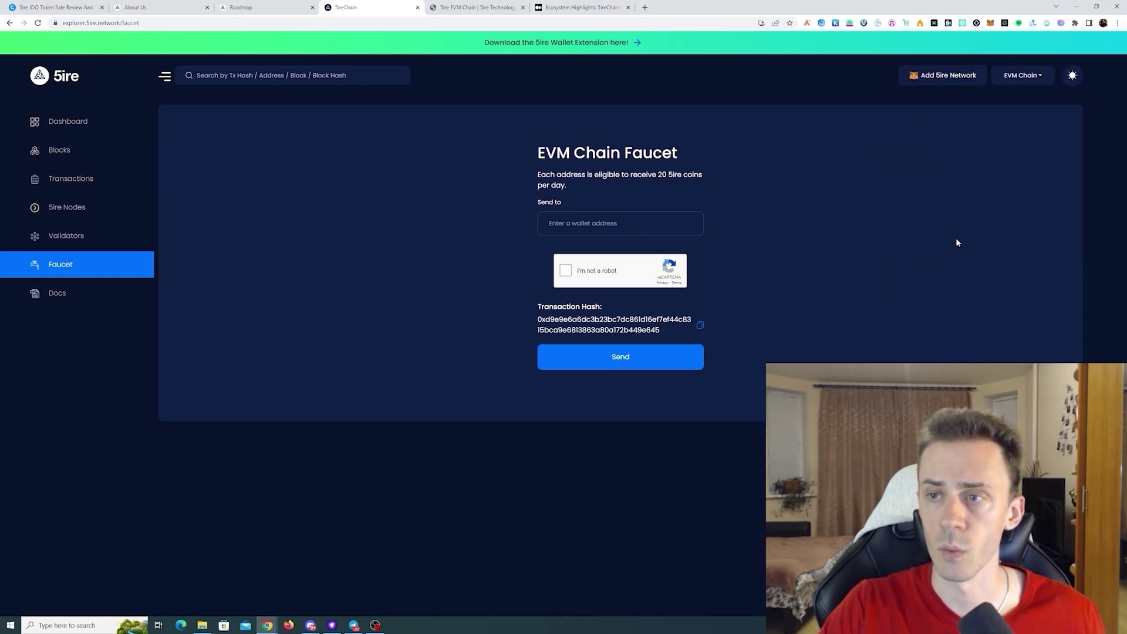
click(946, 76)
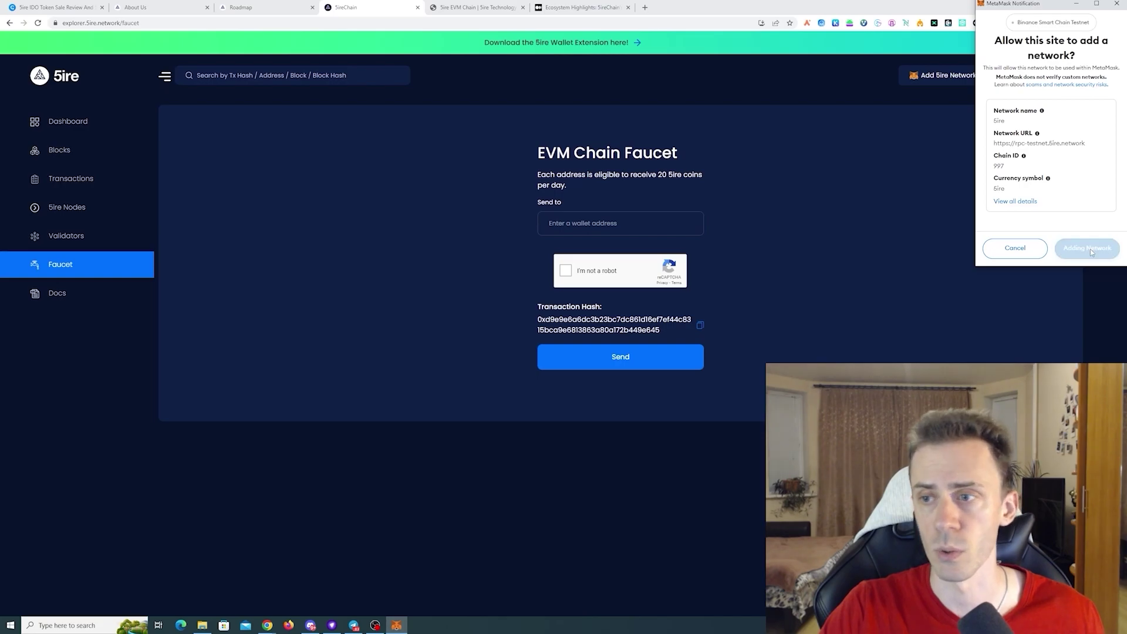
click(1015, 248)
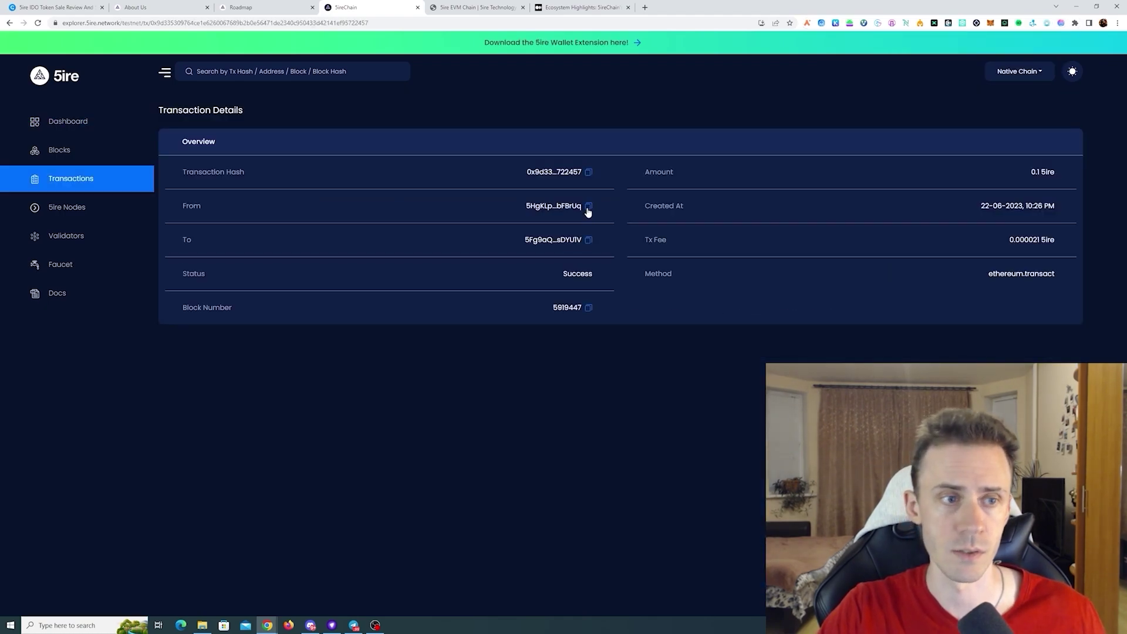
- Send 0.1 5ire to the transaction's copied From address and dismiss the confirmation
click(588, 207)
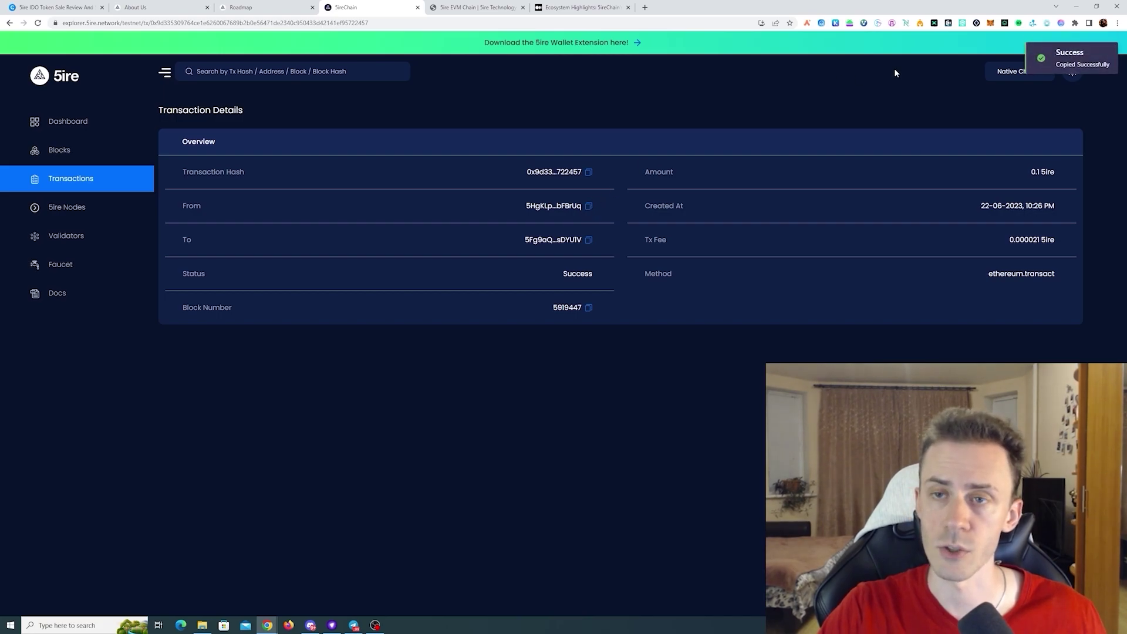
click(1061, 22)
scroll(955, 151, down, 2)
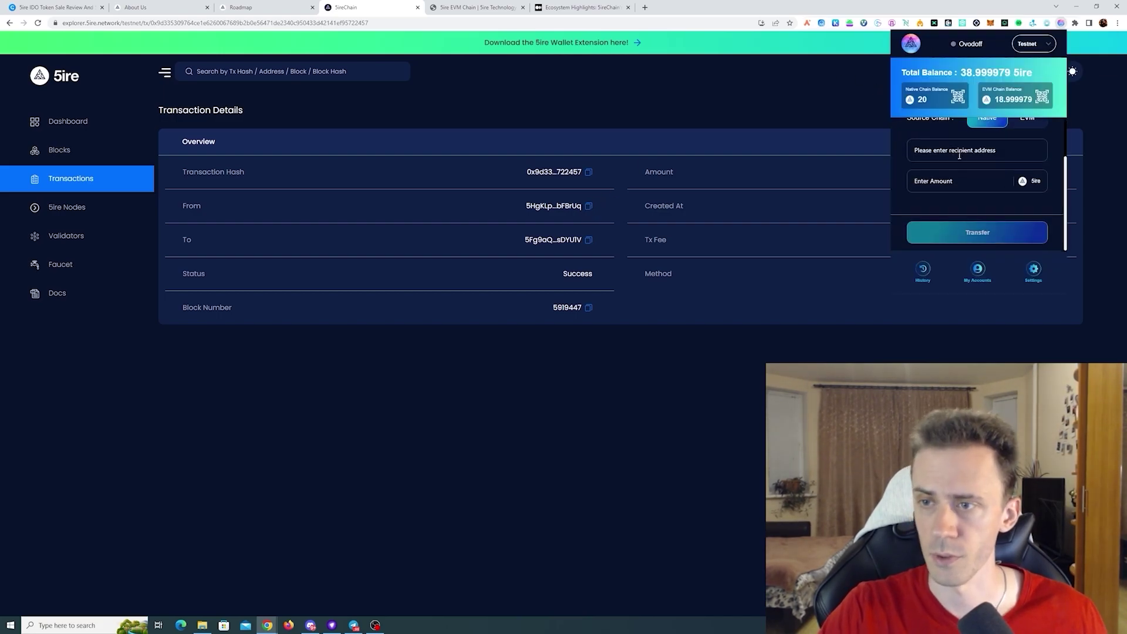
click(960, 152)
key(ctrl+v)
click(953, 179)
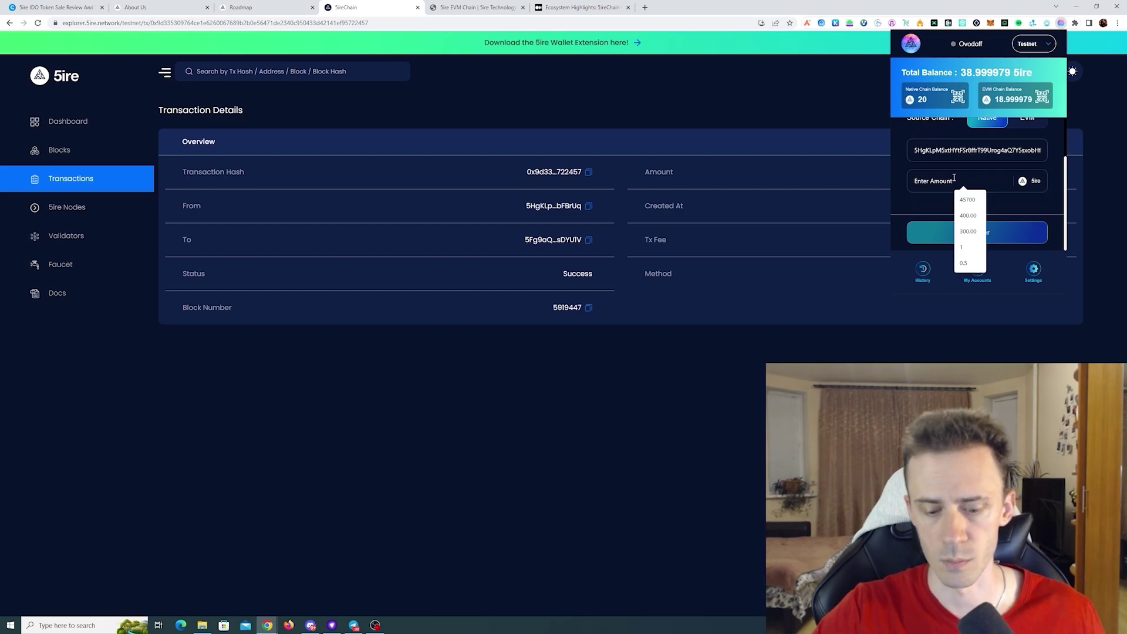
text(0.1)
key(Return)
click(992, 229)
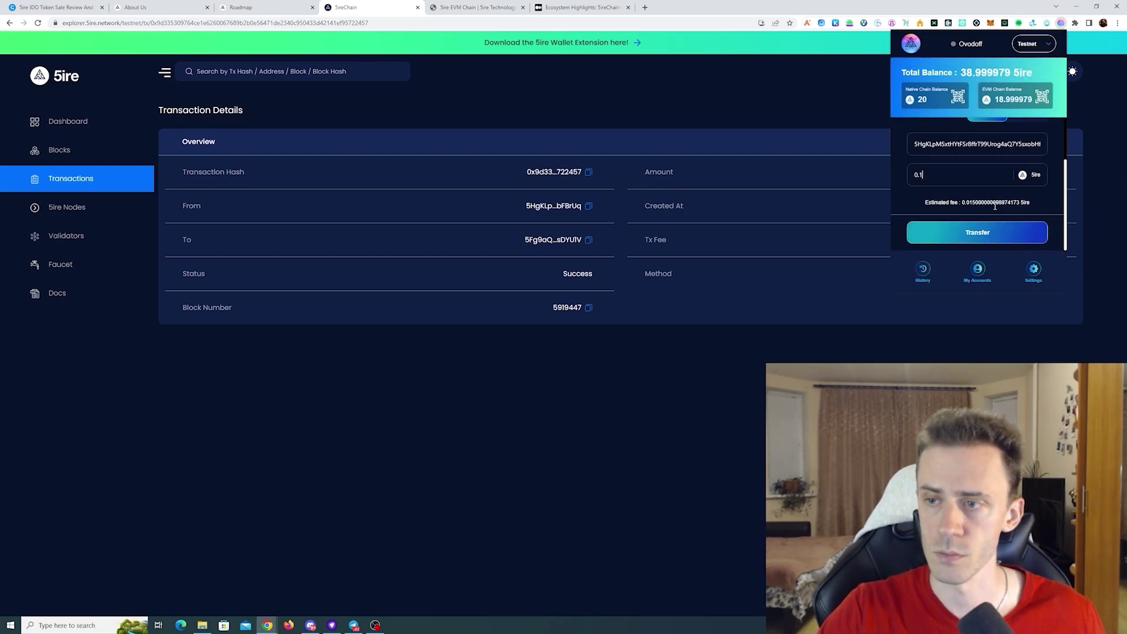
click(999, 234)
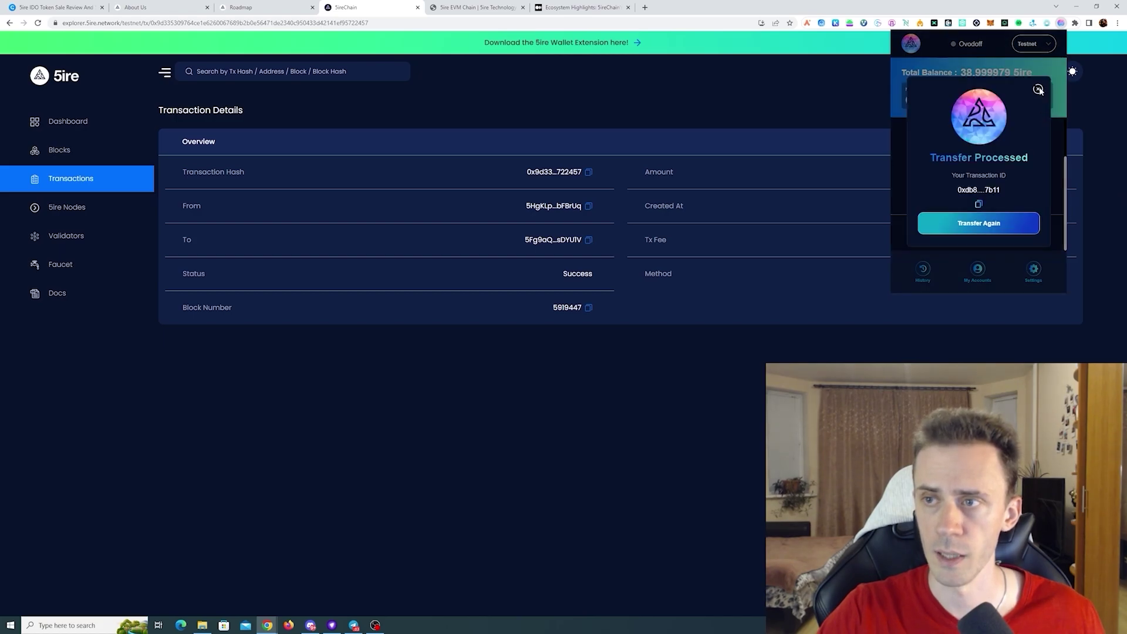
click(1038, 88)
- Swap 1 5ire from the native chain to EVM and dismiss the confirmation
scroll(1018, 146, up, 3)
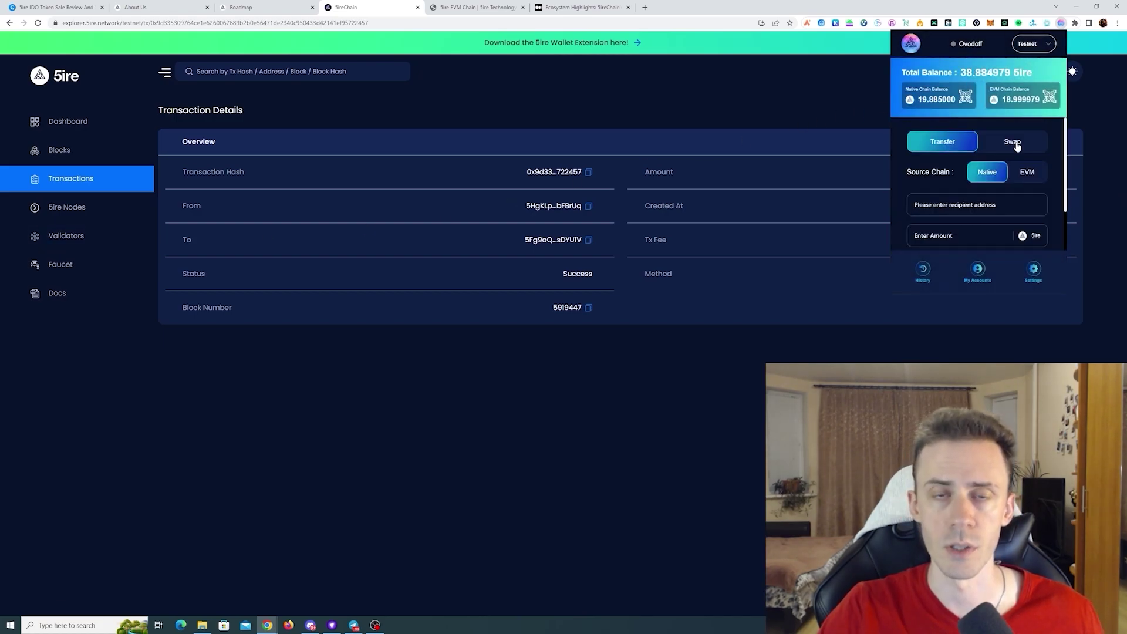
click(1016, 143)
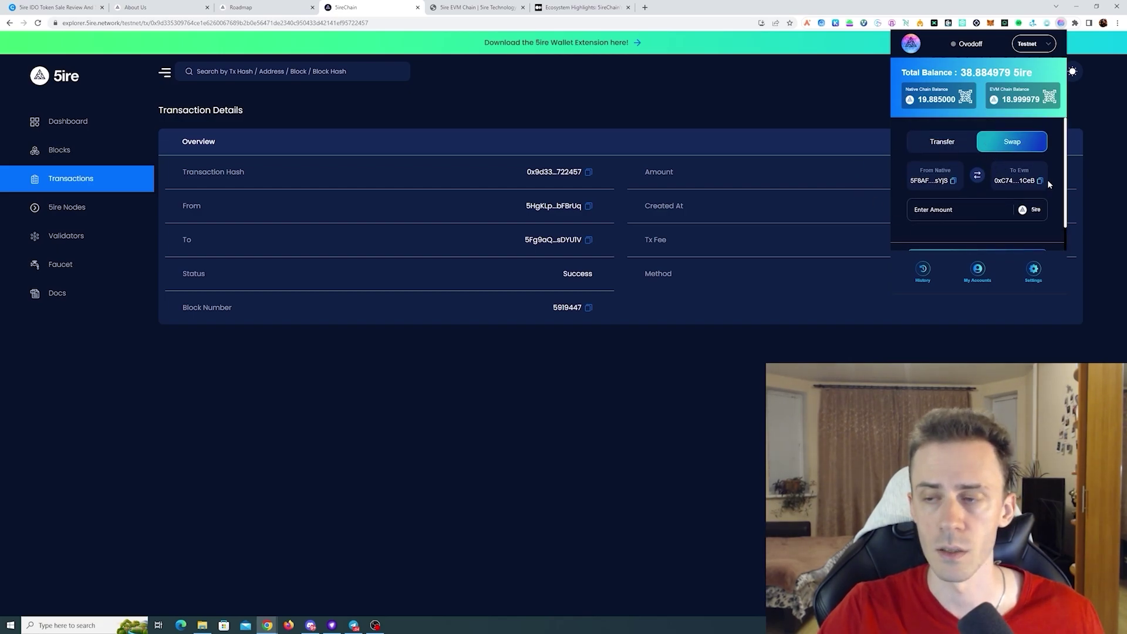
click(958, 210)
text(1)
scroll(979, 234, down, 1)
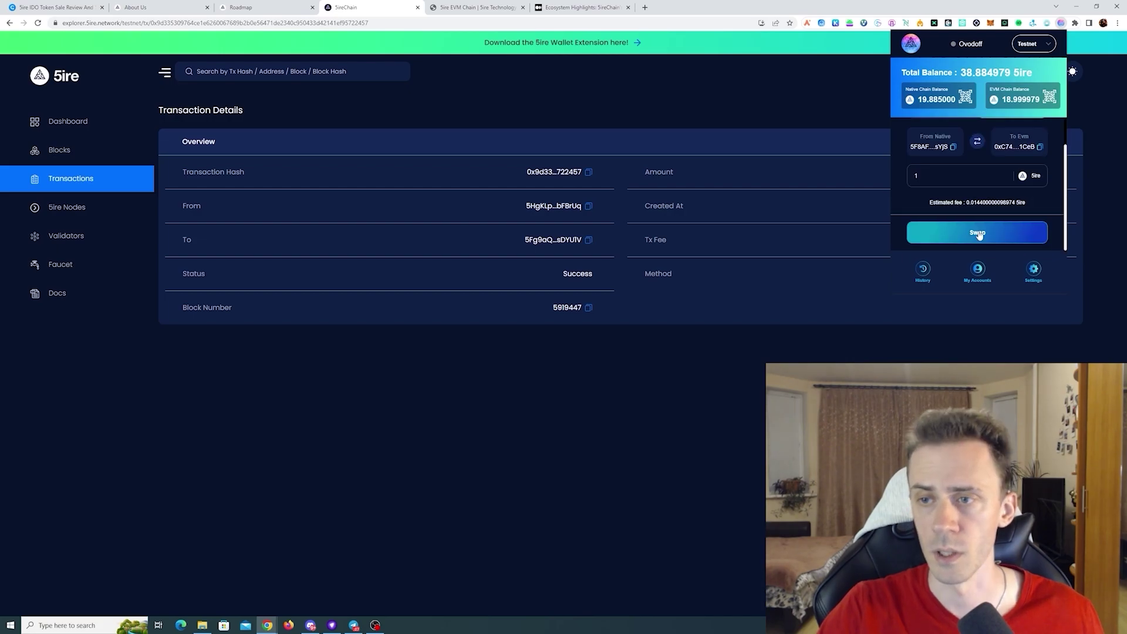
click(978, 233)
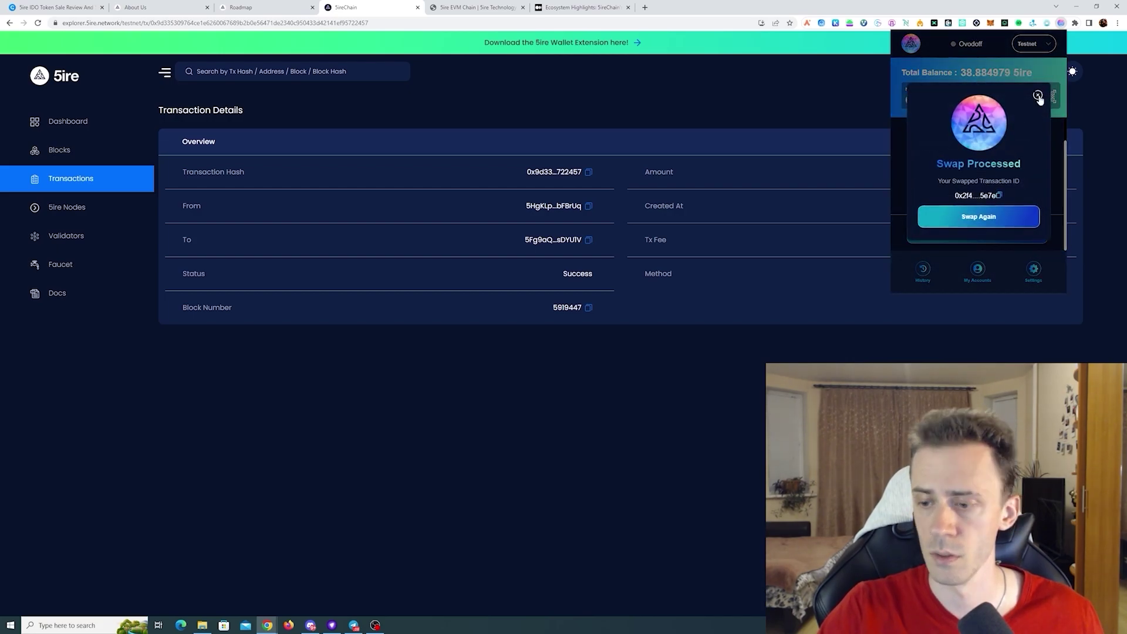
click(1038, 96)
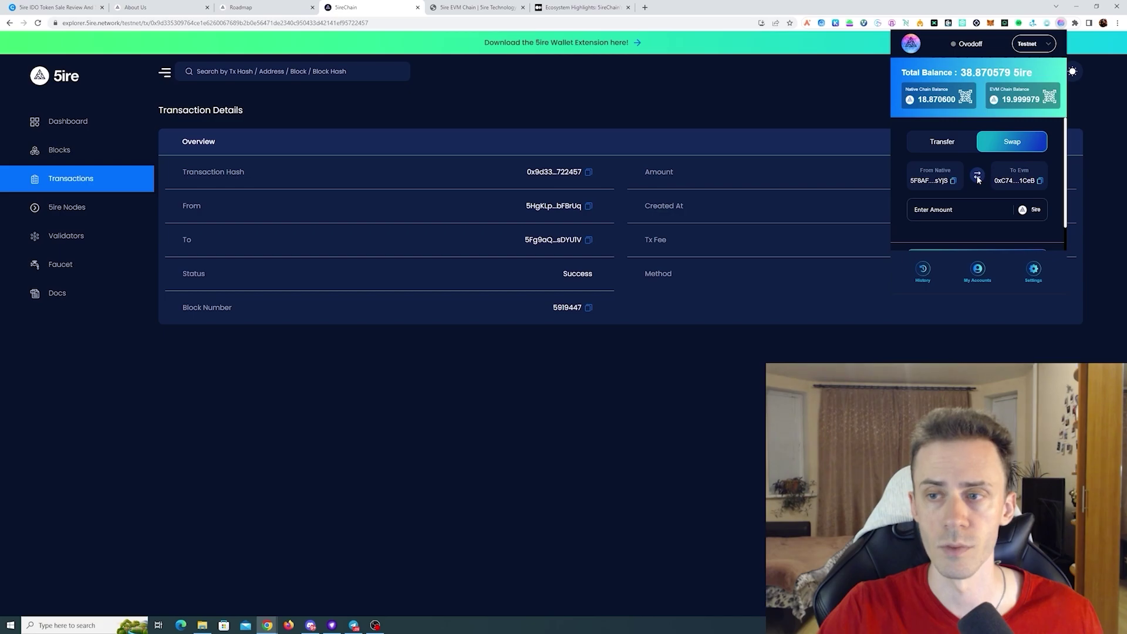
- Reverse the direction and swap 1 5ire from EVM back to native
click(978, 177)
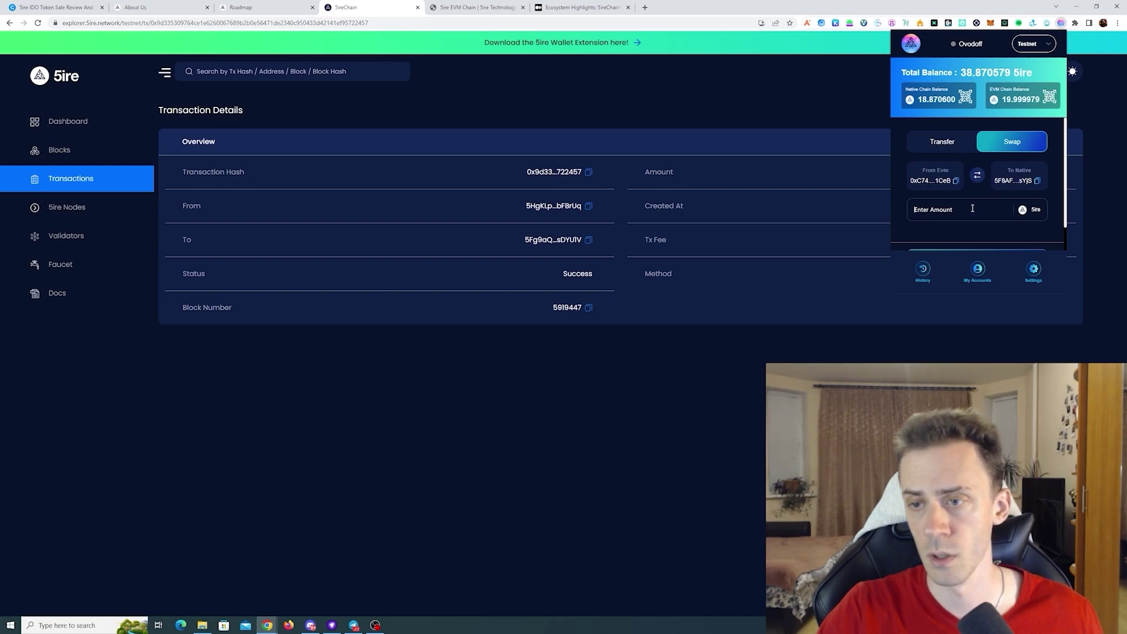
click(973, 209)
text(1)
scroll(963, 229, down, 1)
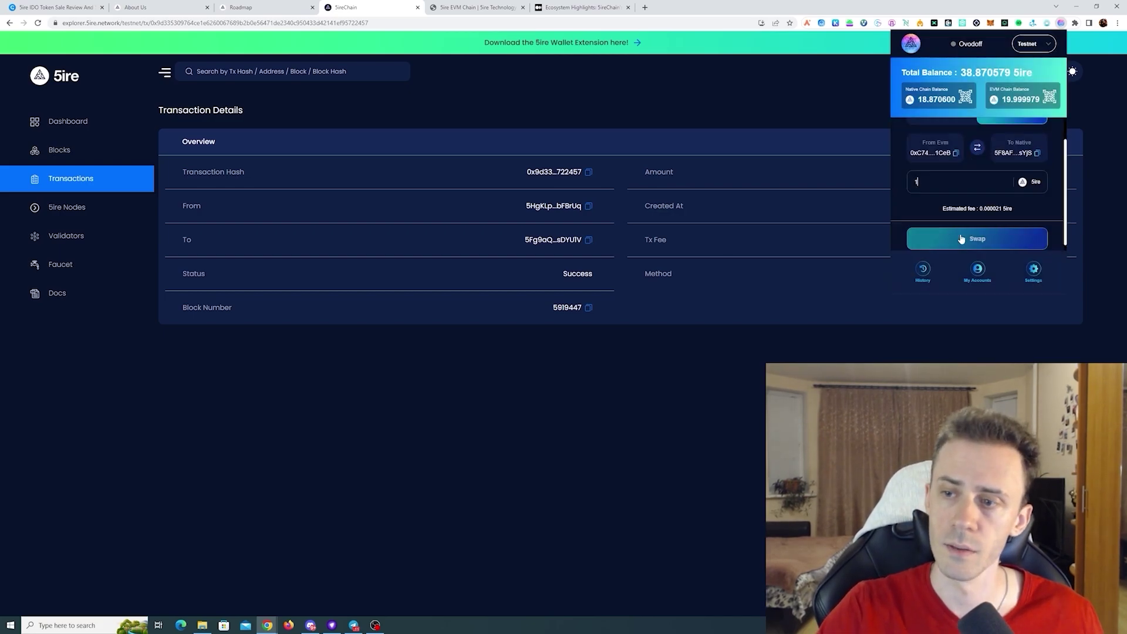
click(962, 239)
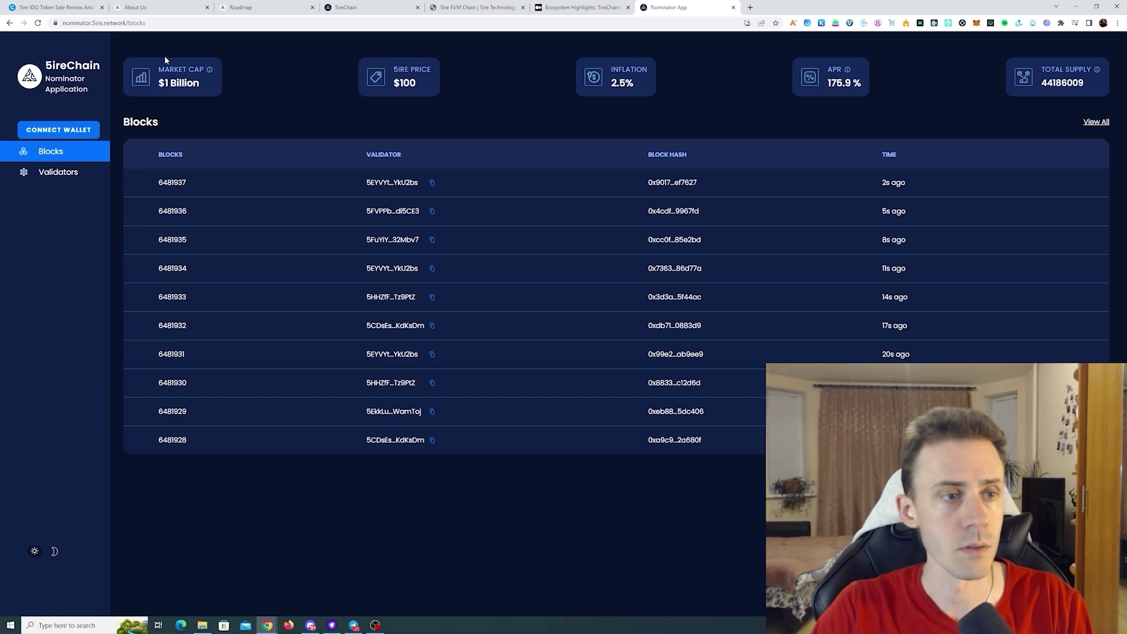
- Connect and approve the wallet, then create a nominator account under a chosen account name
click(85, 129)
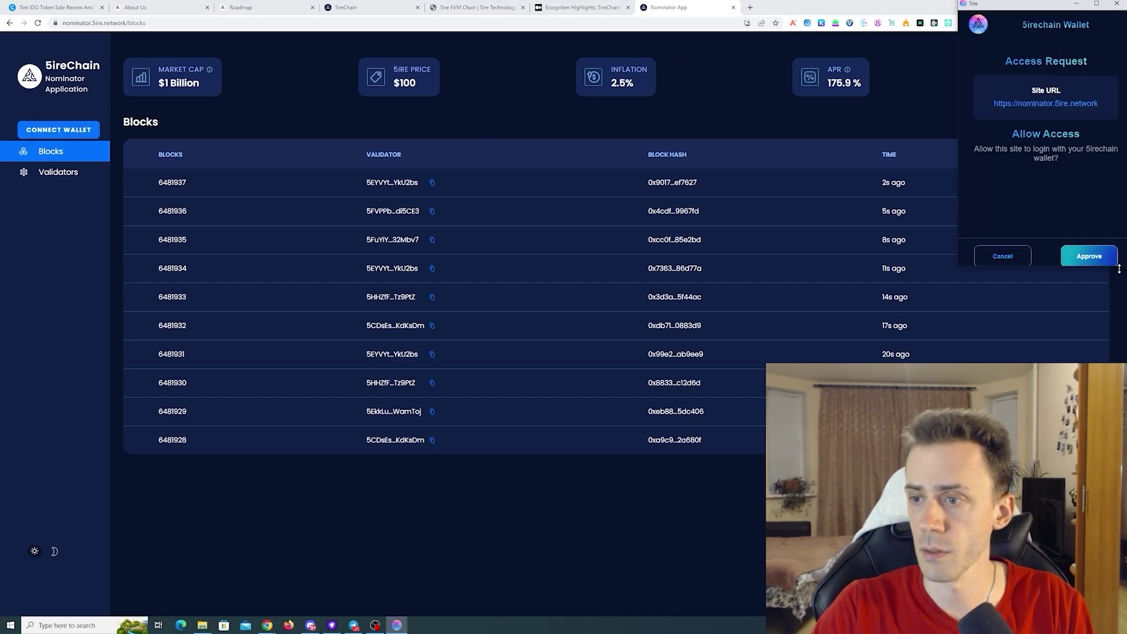
click(1100, 260)
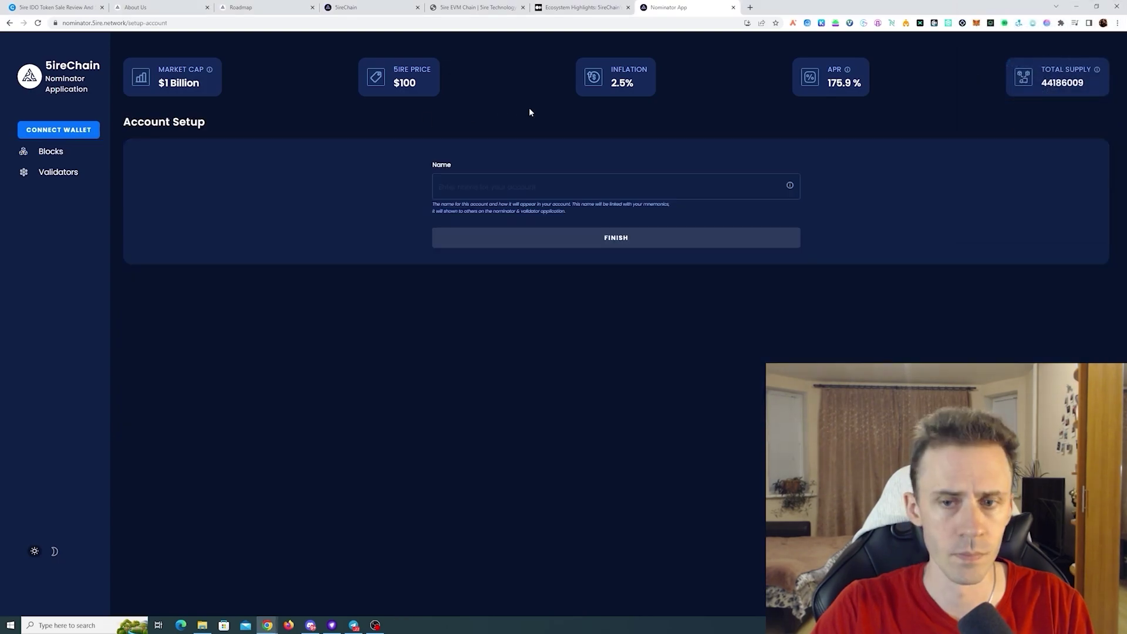
click(549, 192)
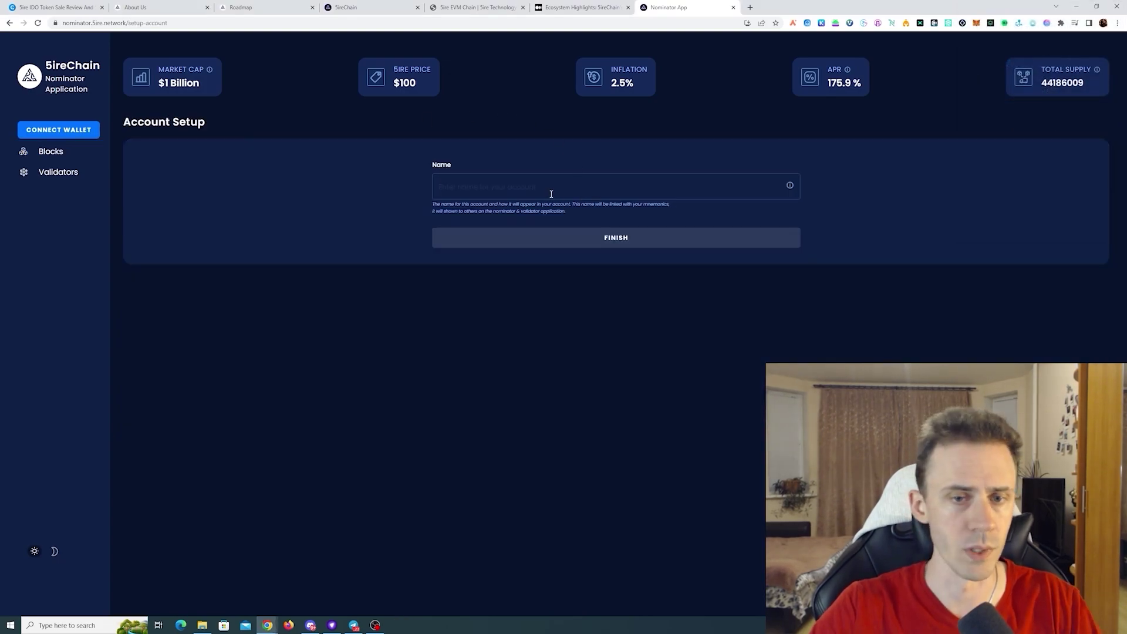
text(Ovo)
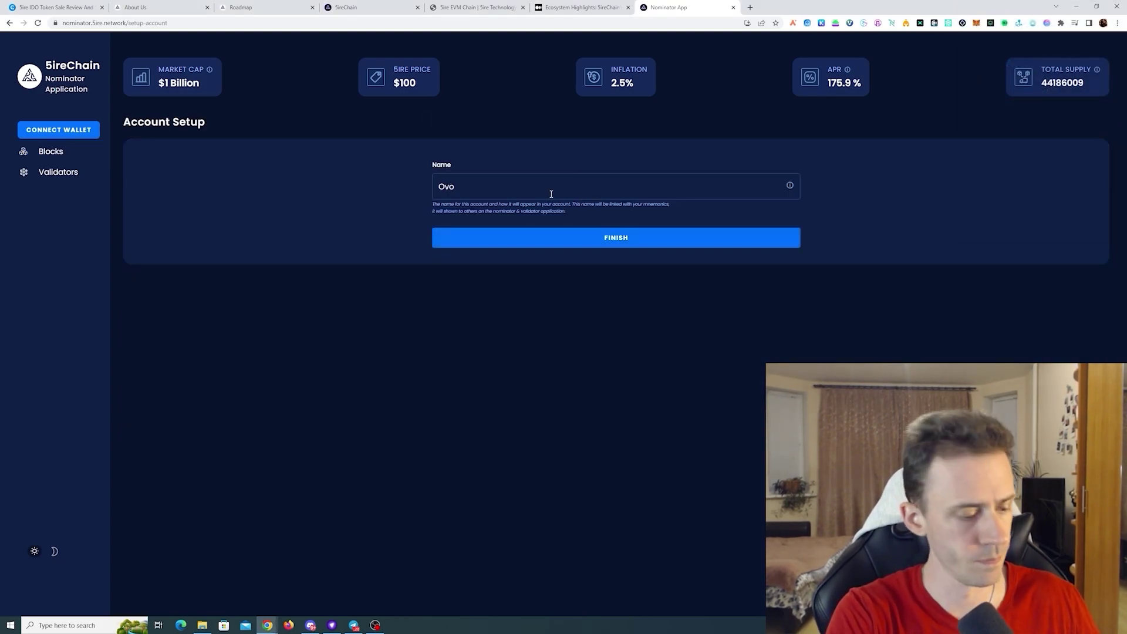
text(doff)
click(621, 242)
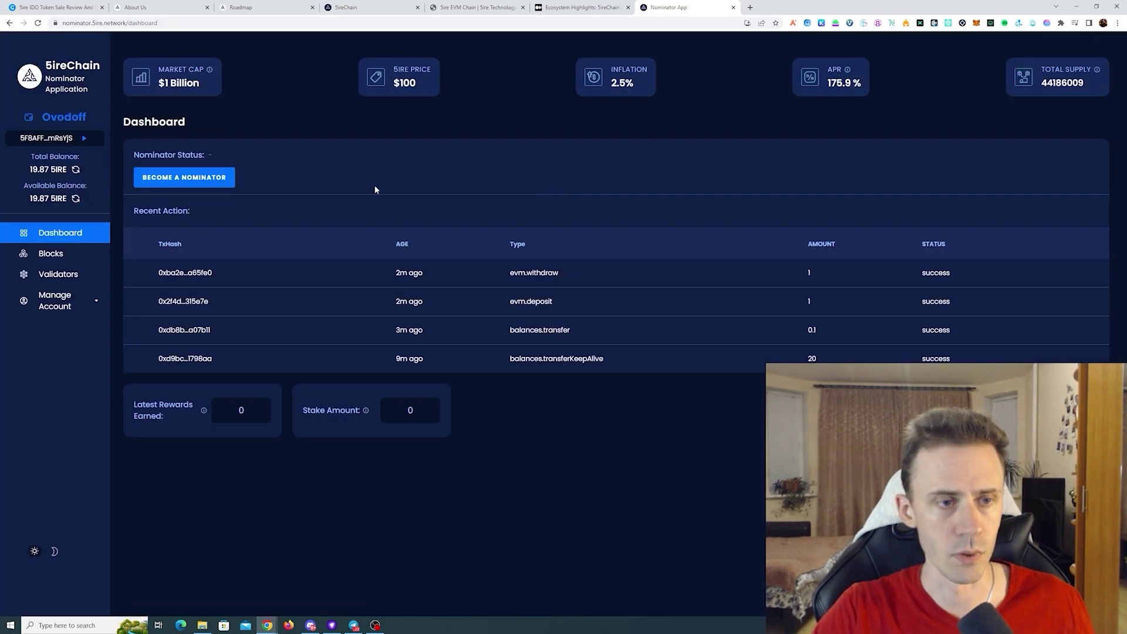
- Enable multiple-validator nomination, select the first three validators, and continue to bonding
click(205, 182)
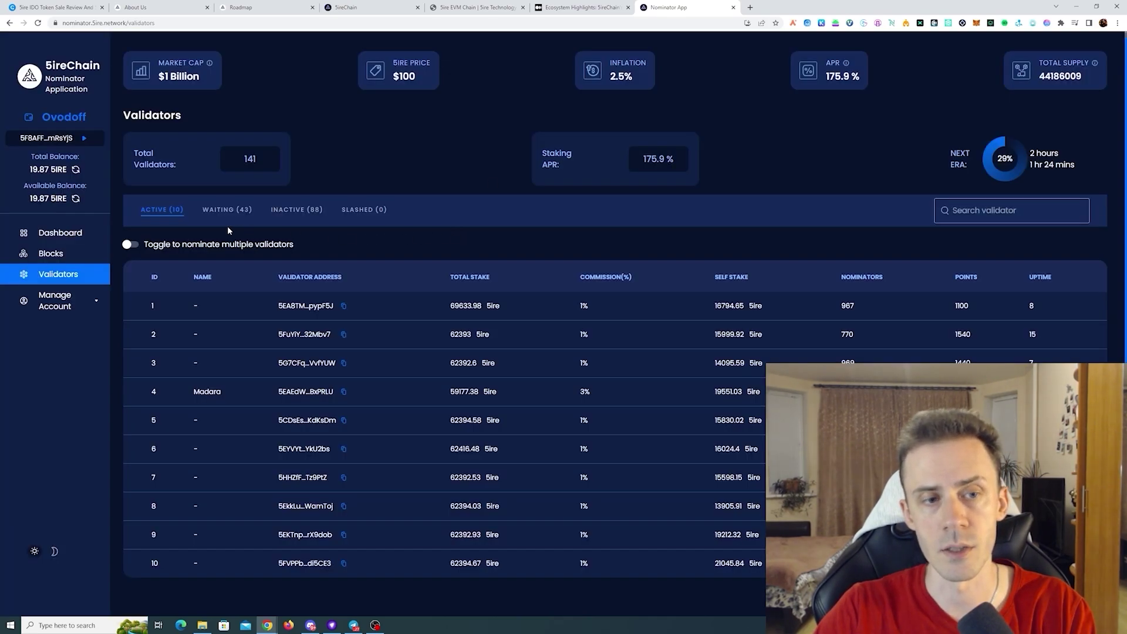
click(246, 245)
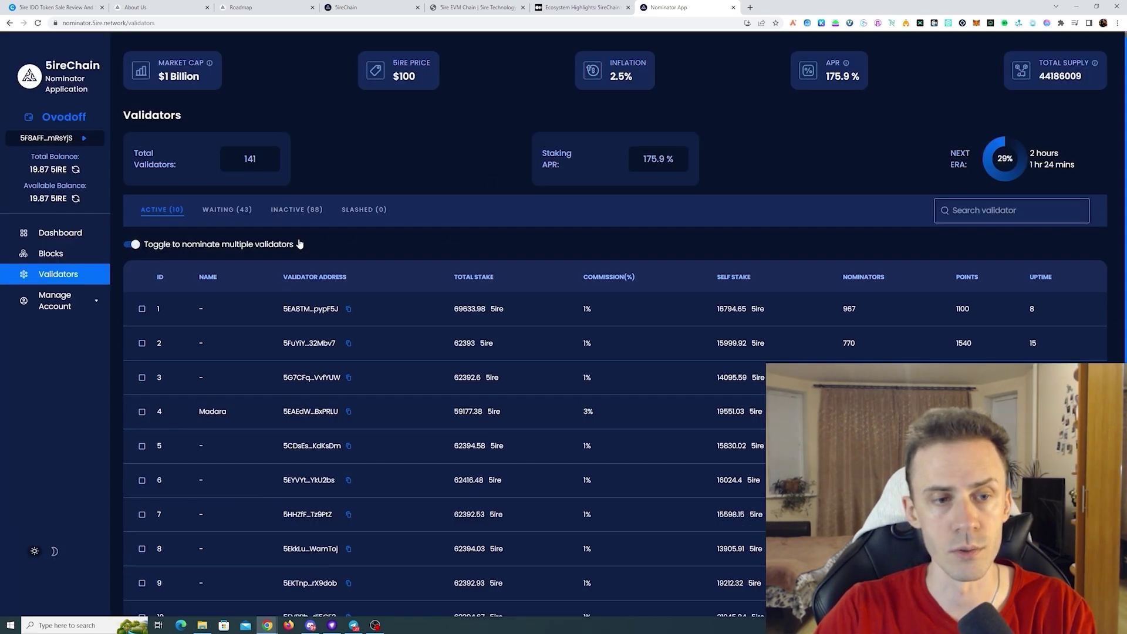
scroll(466, 150, down, 1)
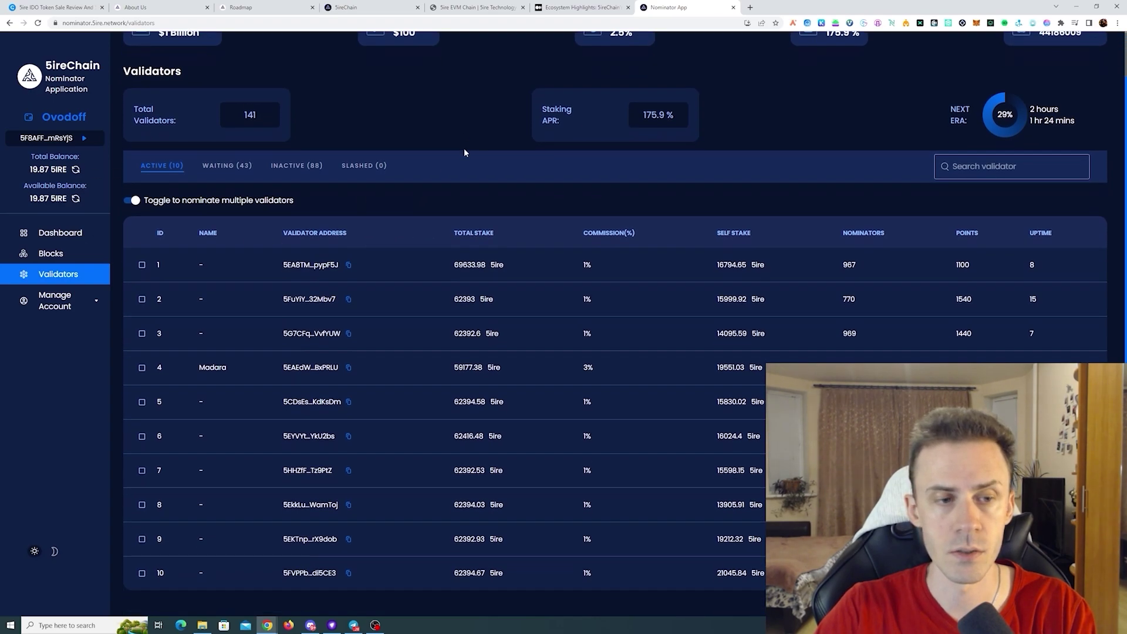
click(142, 265)
click(142, 299)
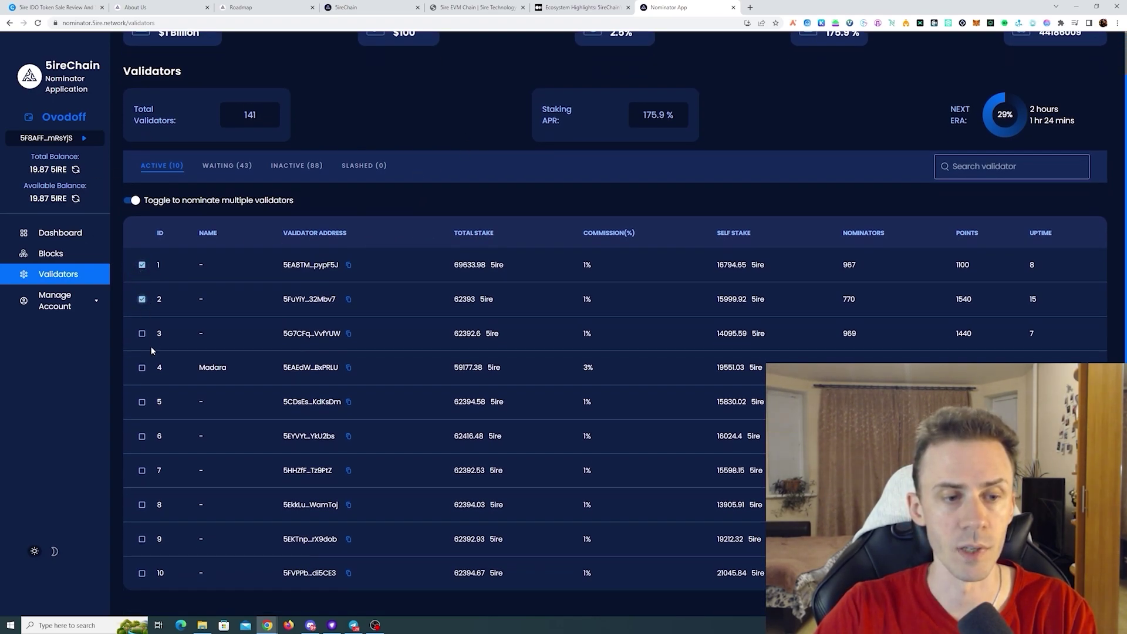
click(143, 334)
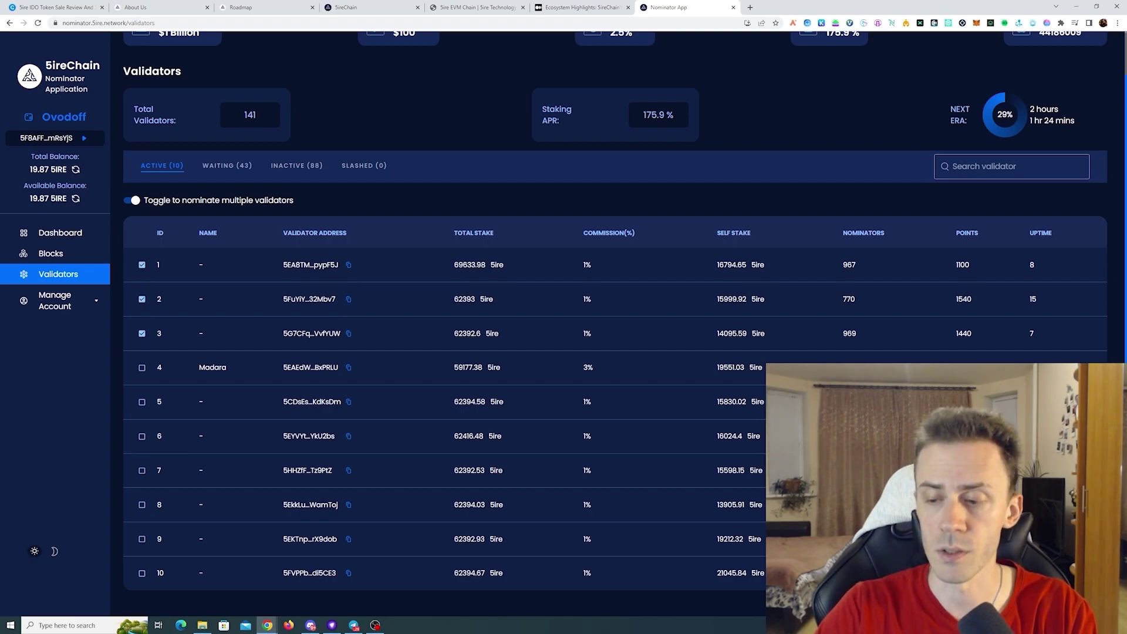
click(946, 332)
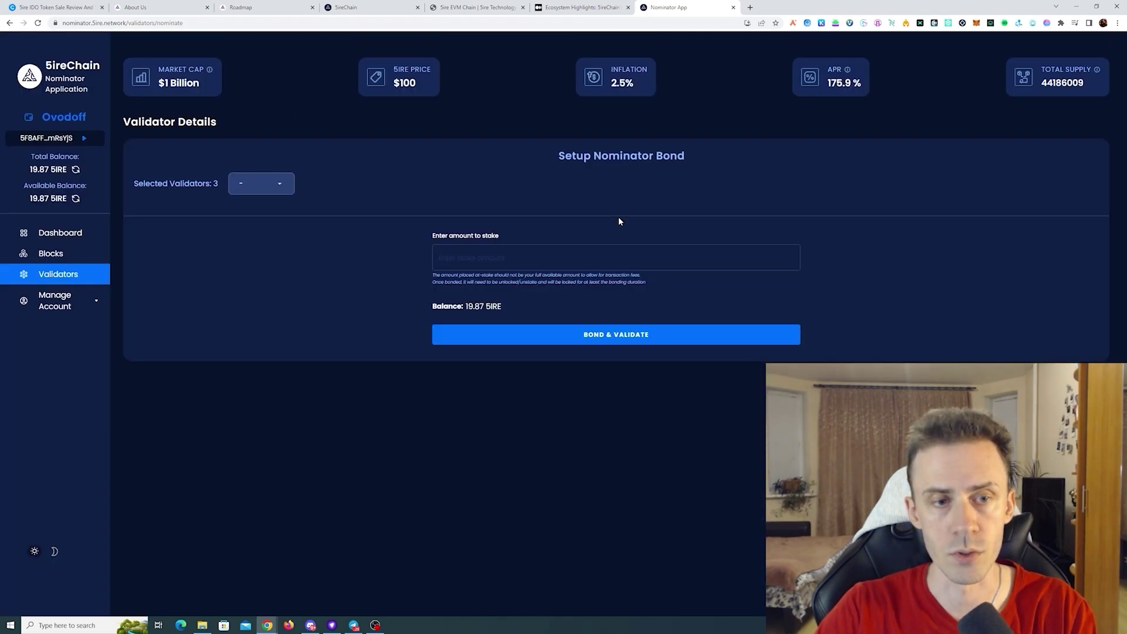
- Review the three selected validators and enter a stake of 15
click(277, 181)
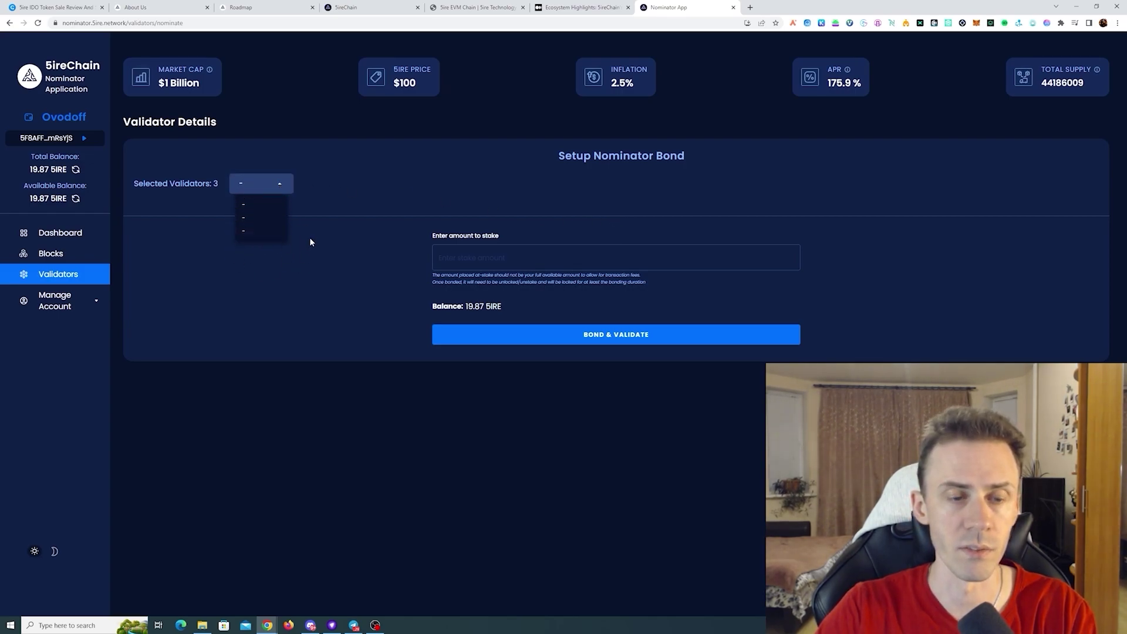
click(376, 241)
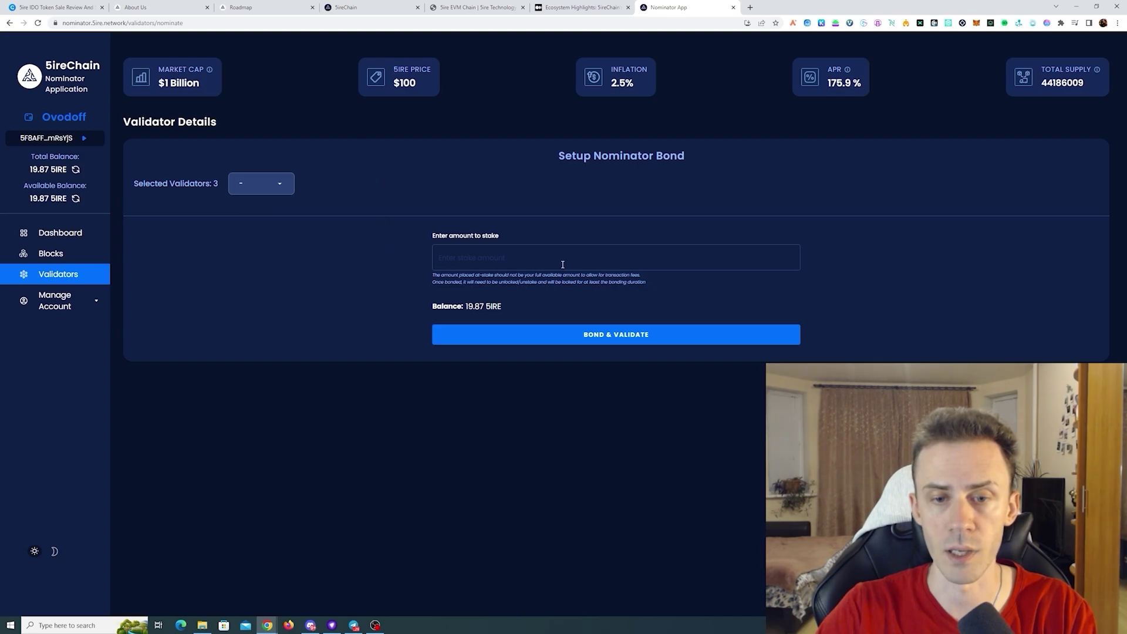
click(604, 257)
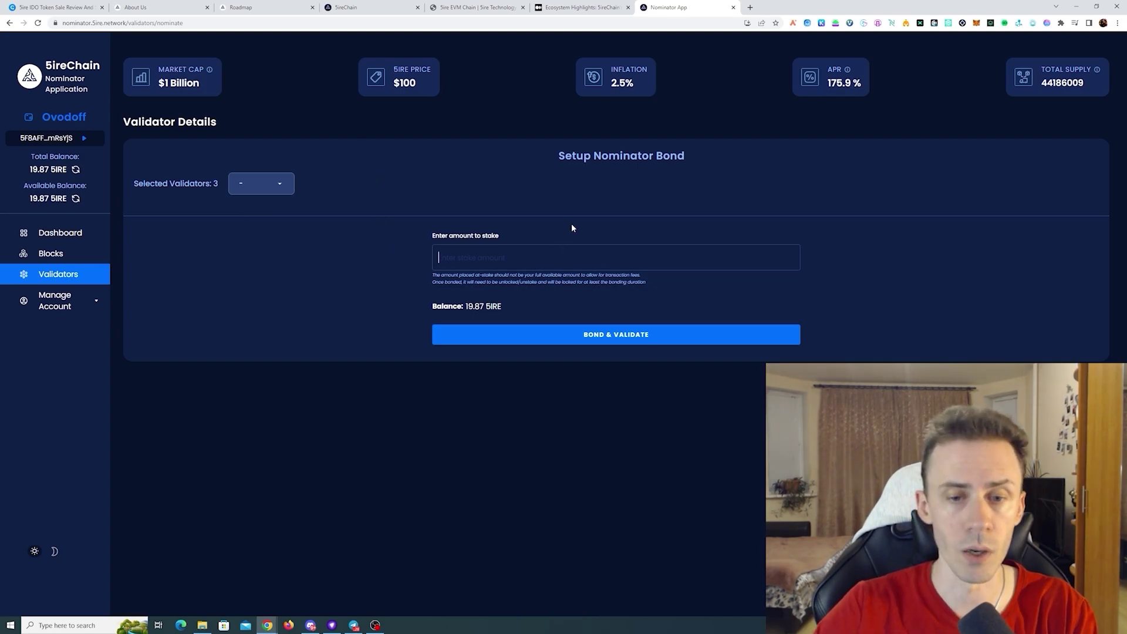
text(15)
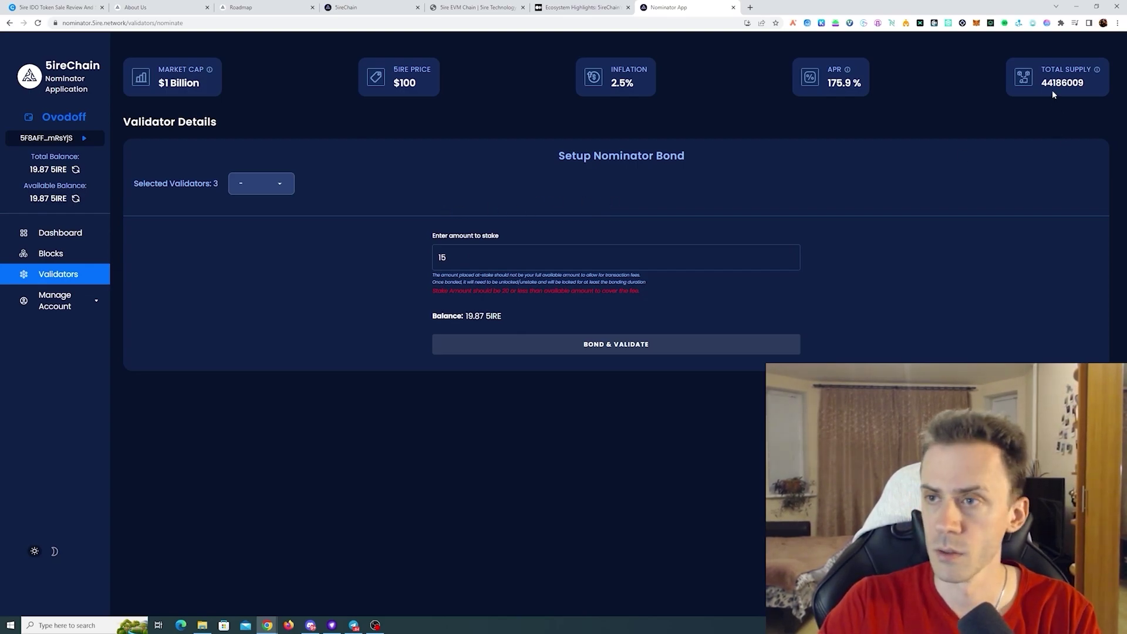
- In the 5irechain wallet, swap 10 5ire from EVM to native and close the confirmation
click(1048, 23)
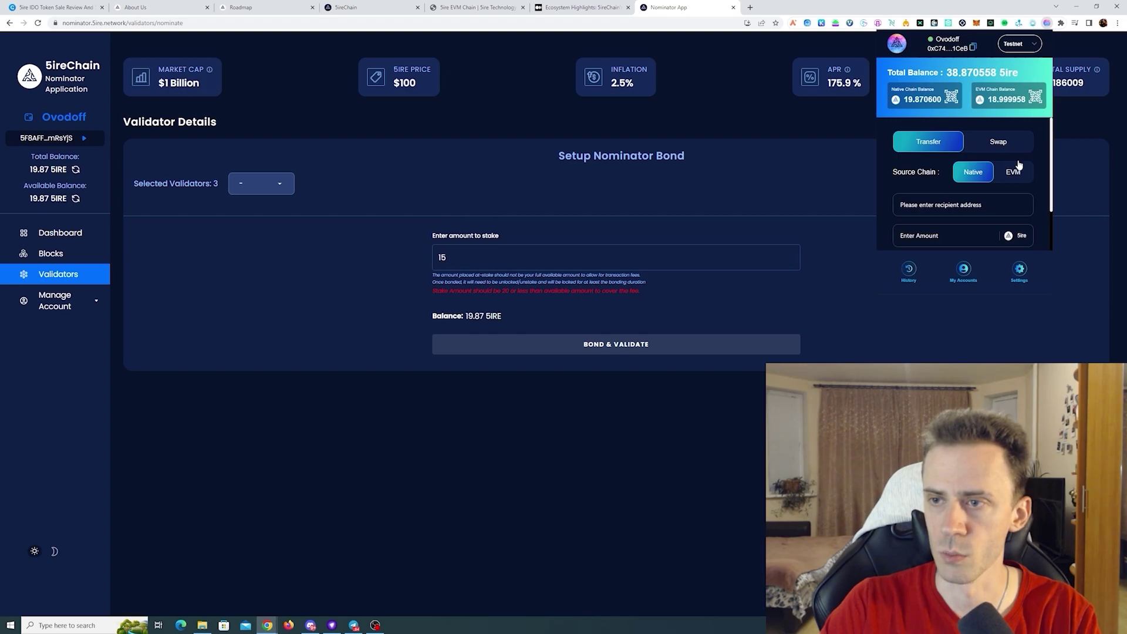
scroll(1012, 153, down, 1)
scroll(1010, 153, up, 1)
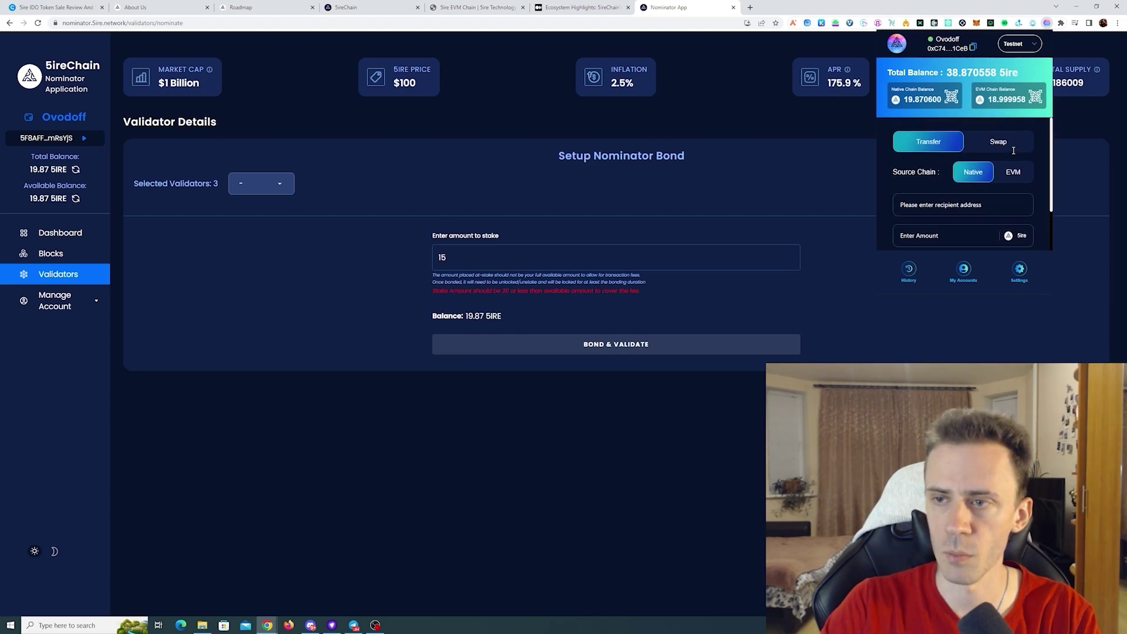
click(1008, 153)
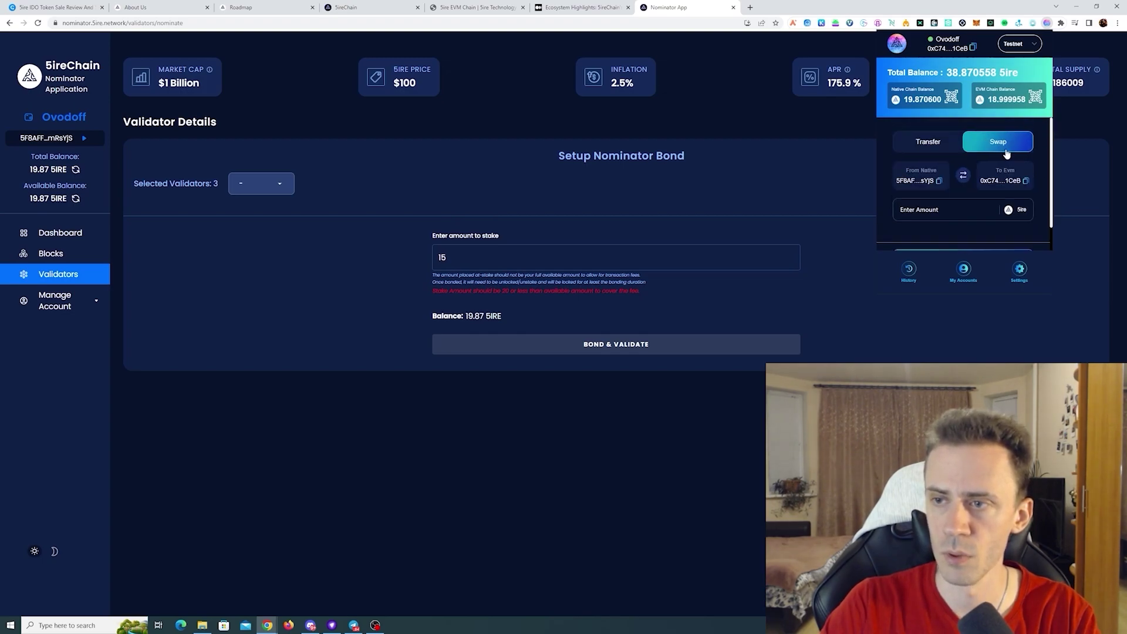
click(963, 177)
scroll(968, 184, down, 1)
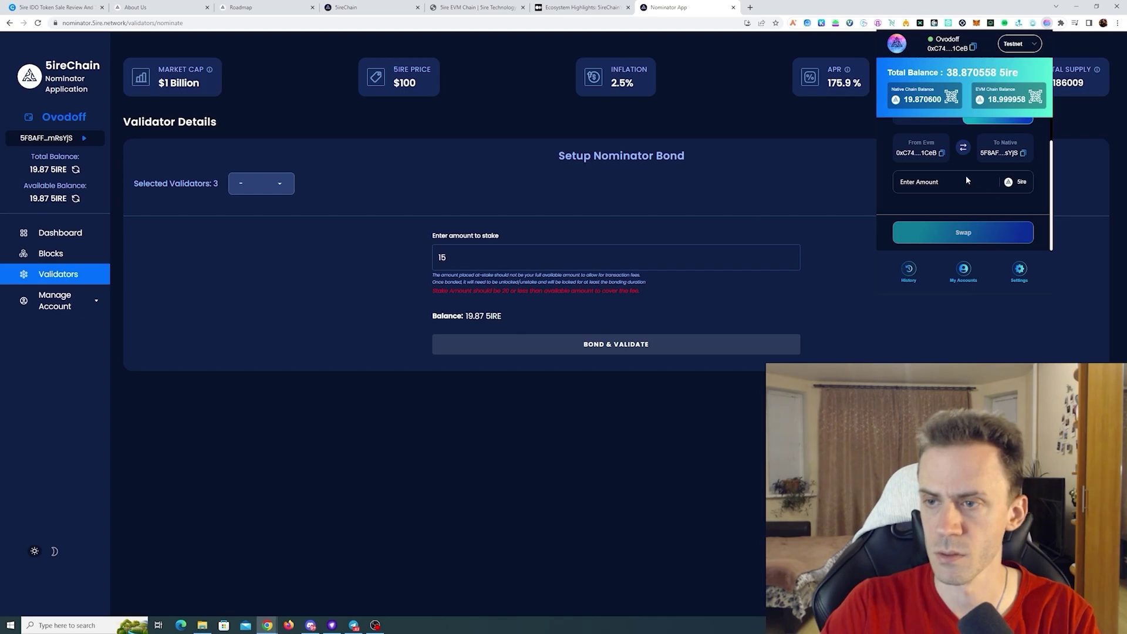
click(946, 179)
text(10)
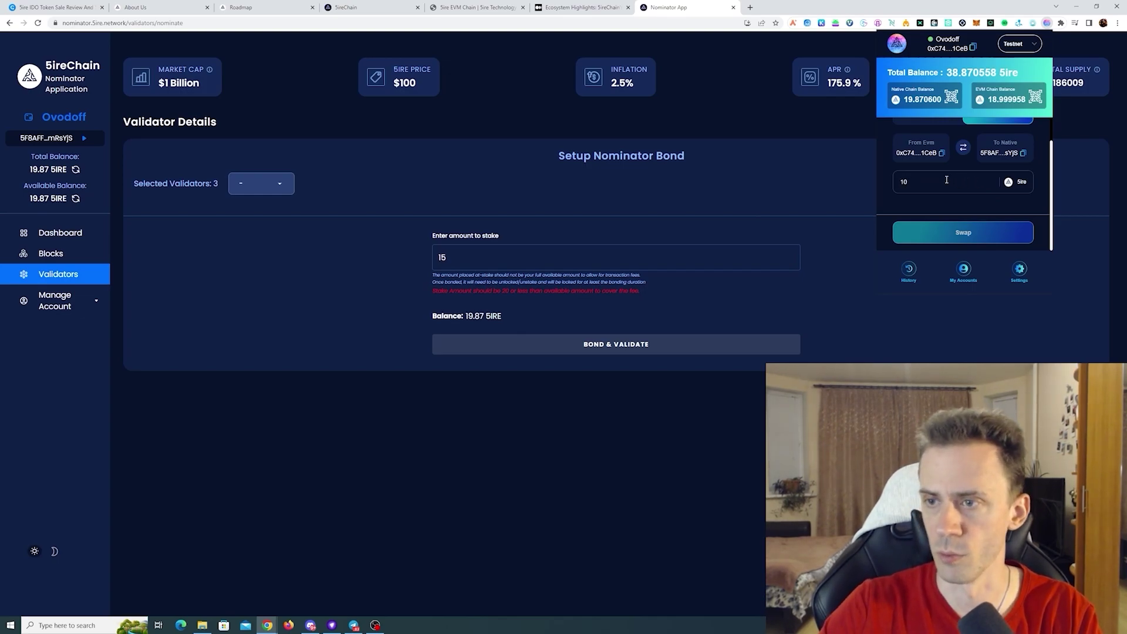
click(956, 241)
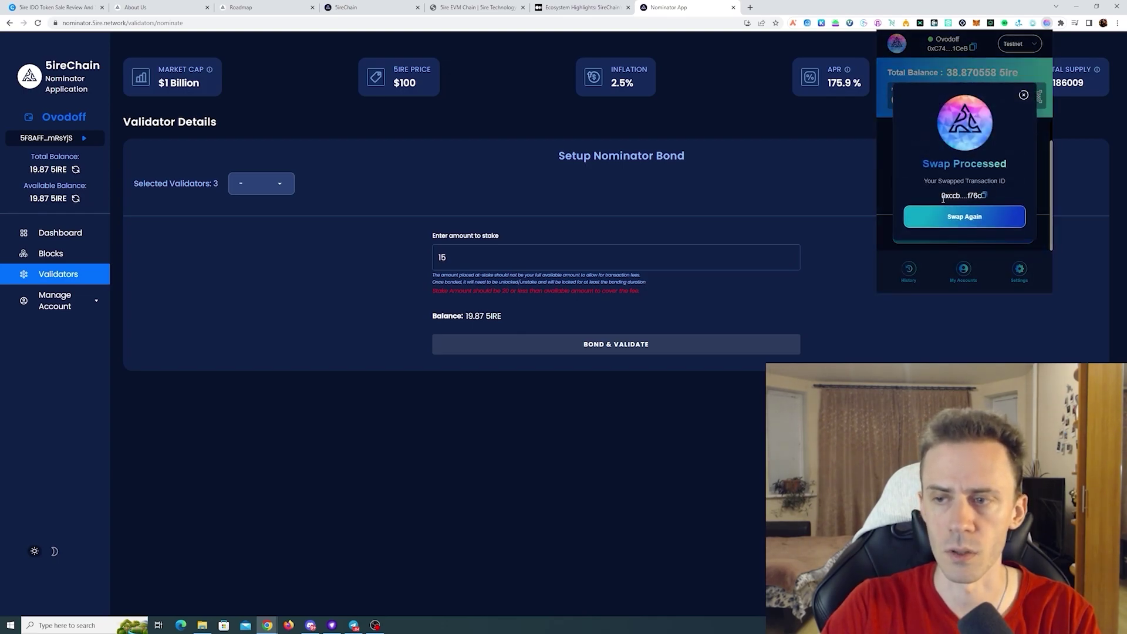
click(820, 153)
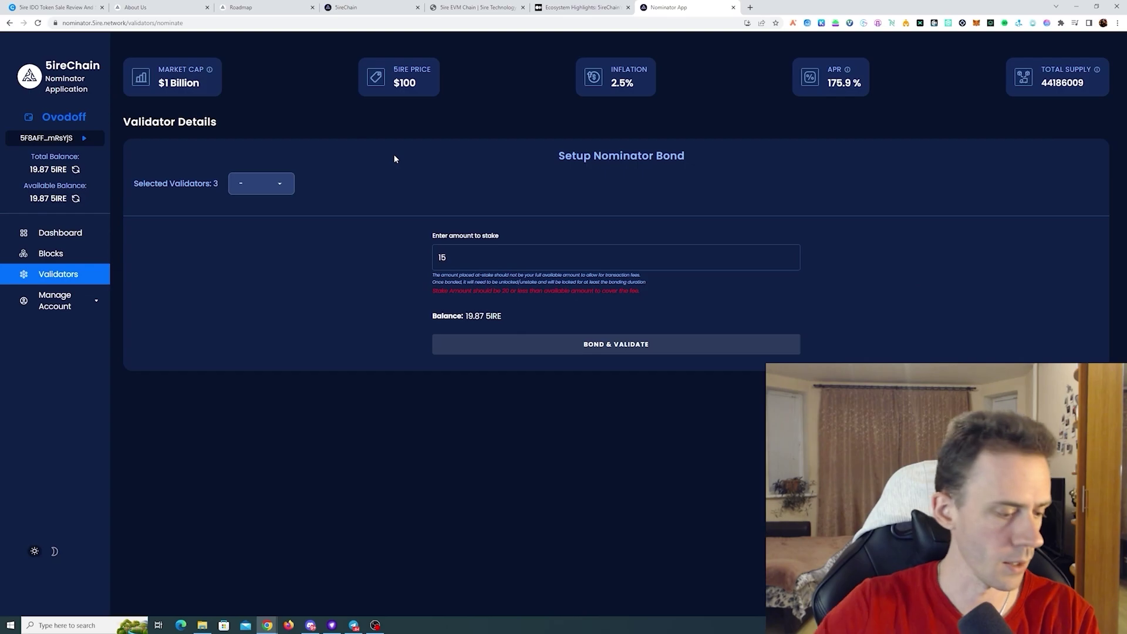
- Change the stake to 20, bond it to the three validators, and approve in the wallet
double_click(514, 257)
text(20)
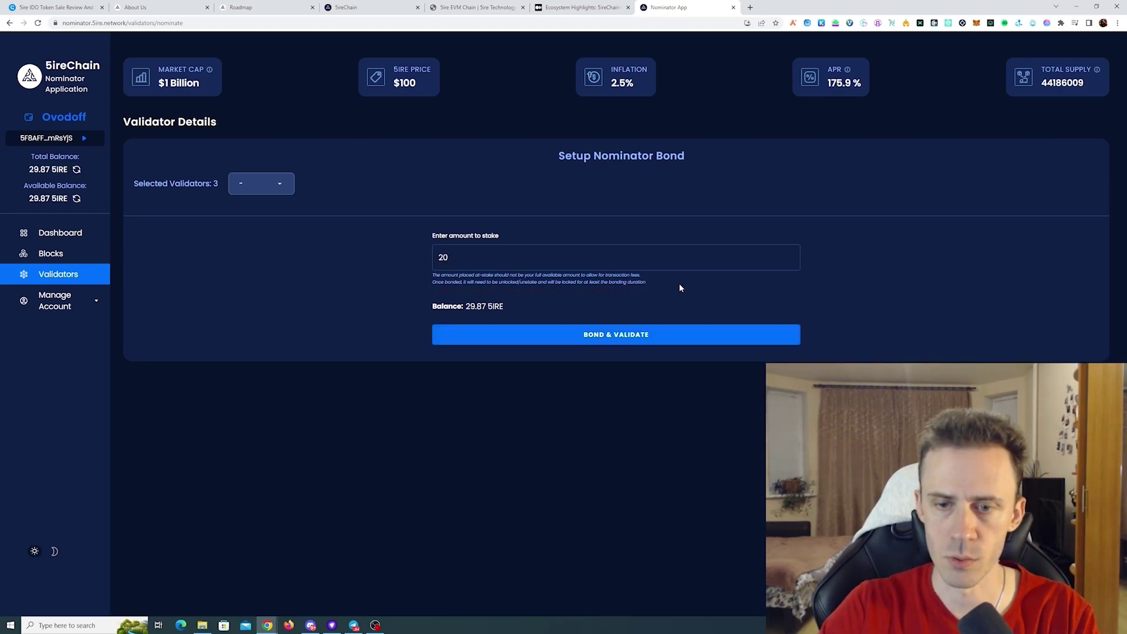
click(615, 332)
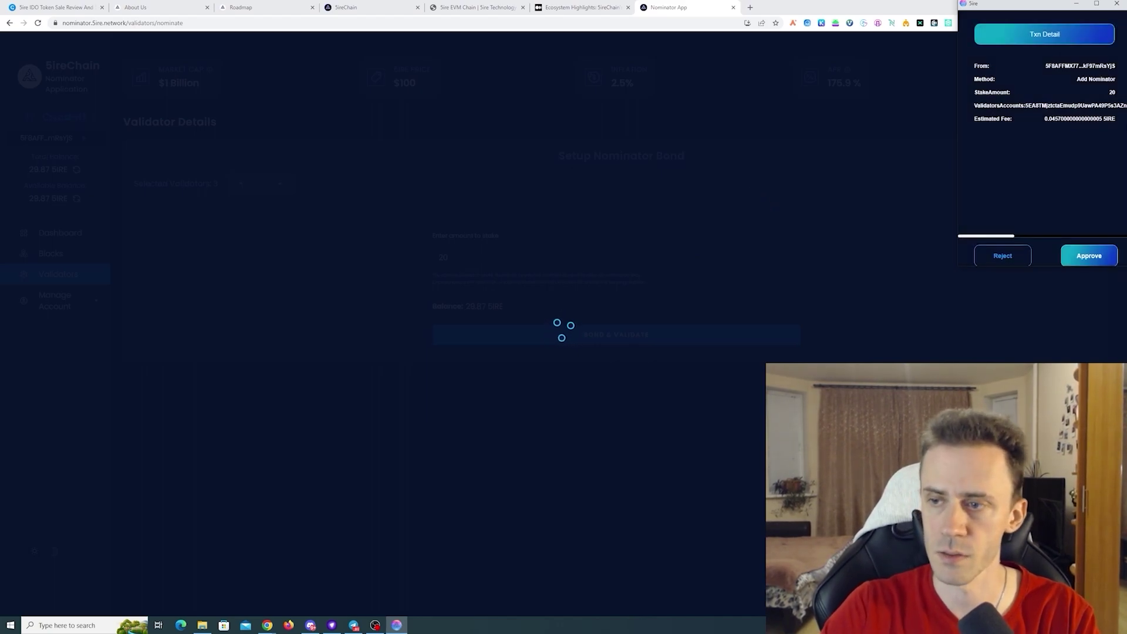
click(1088, 257)
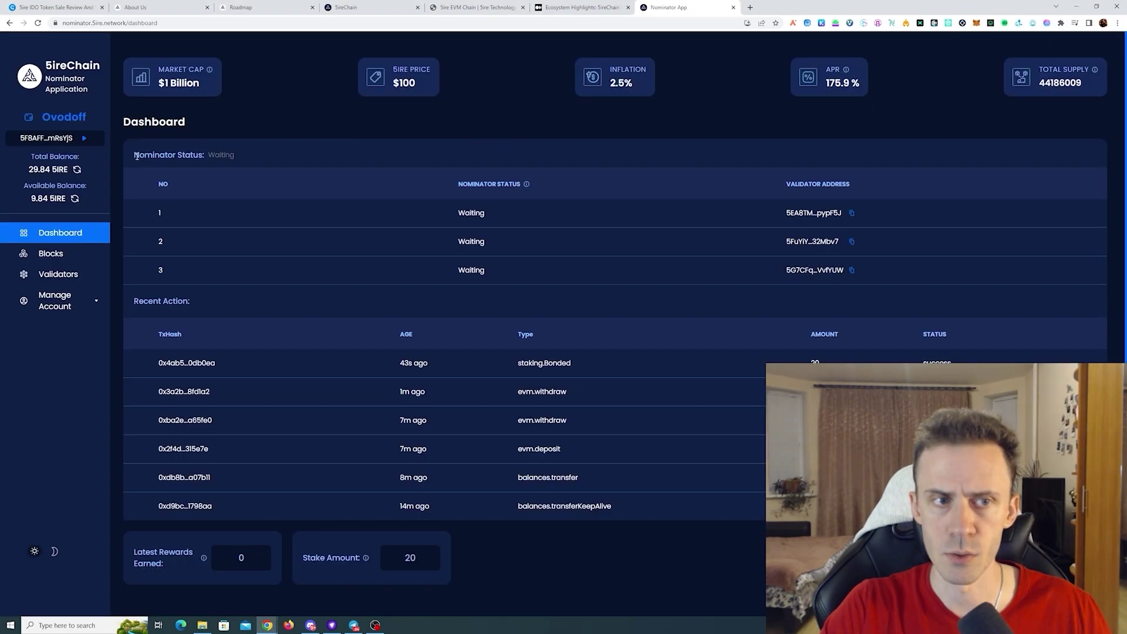
drag(134, 155, 777, 283)
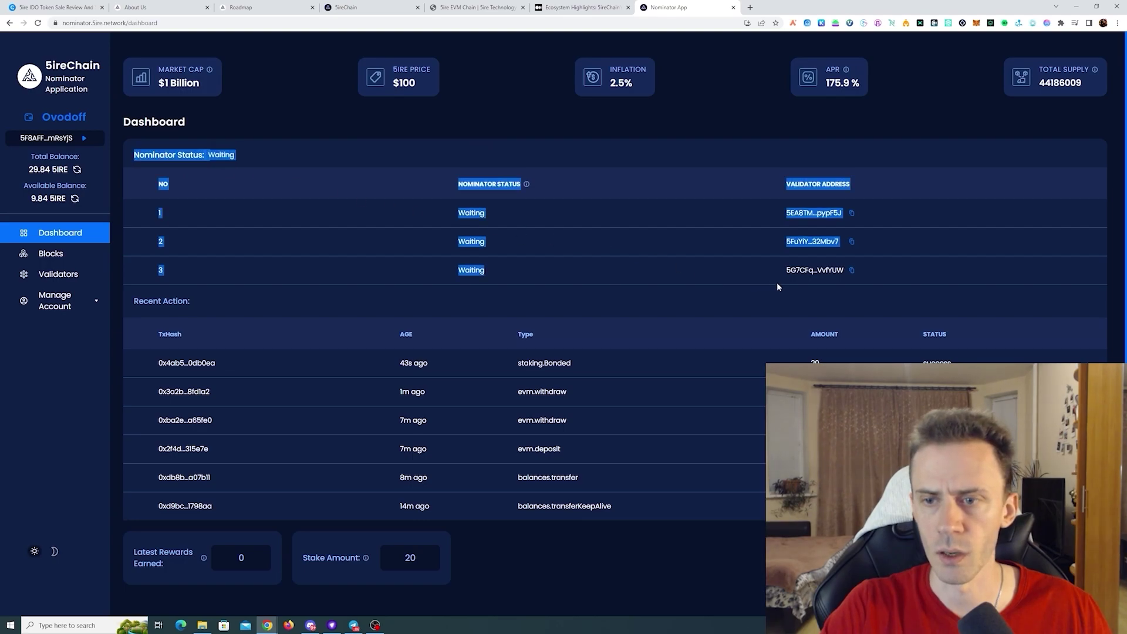
click(789, 287)
- Import an account into MetaMask using a private key
scroll(742, 280, down, 1)
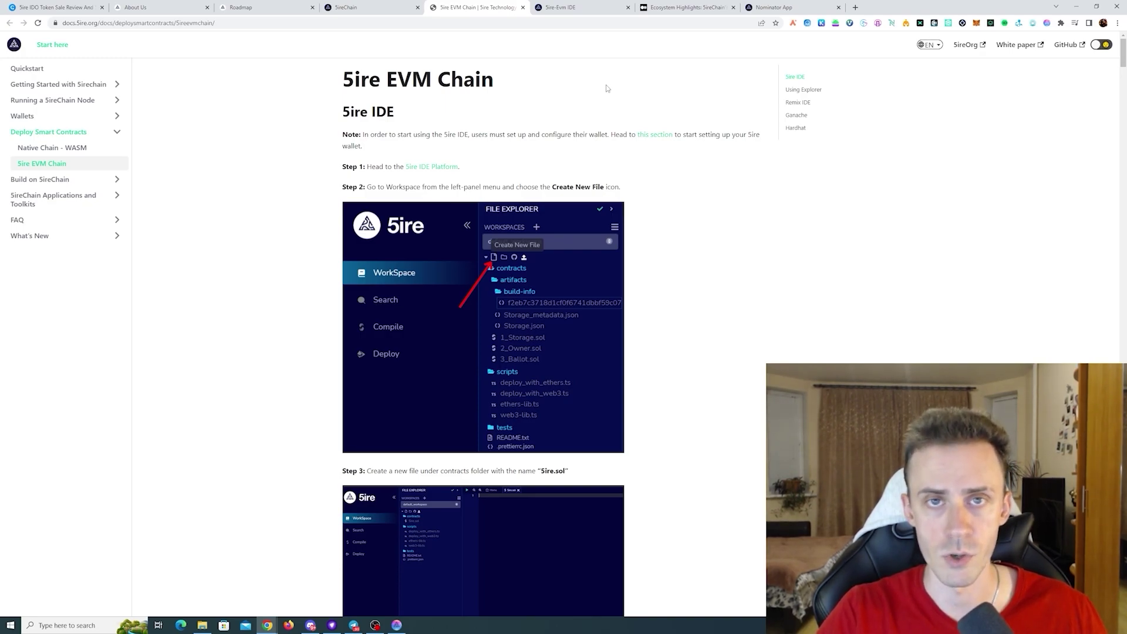
click(976, 23)
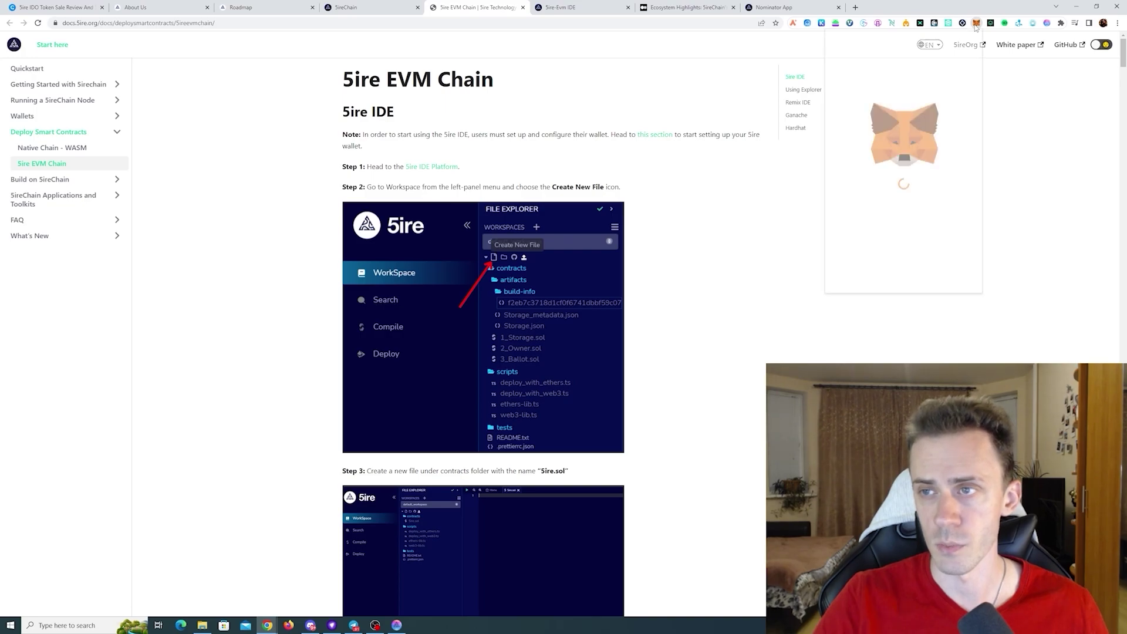
click(964, 46)
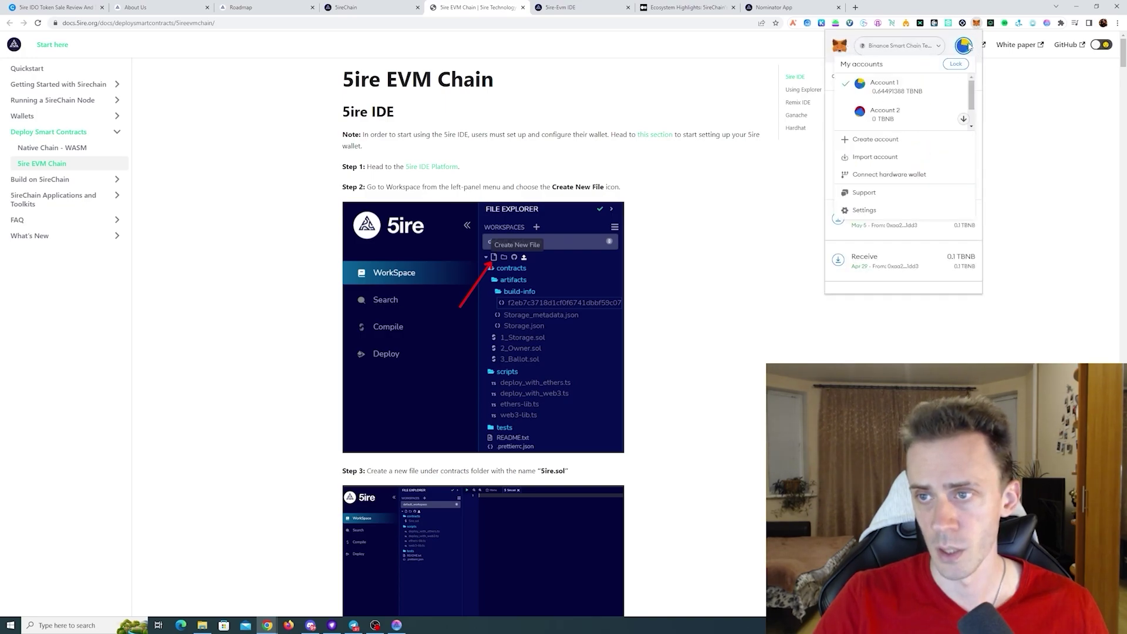
click(891, 158)
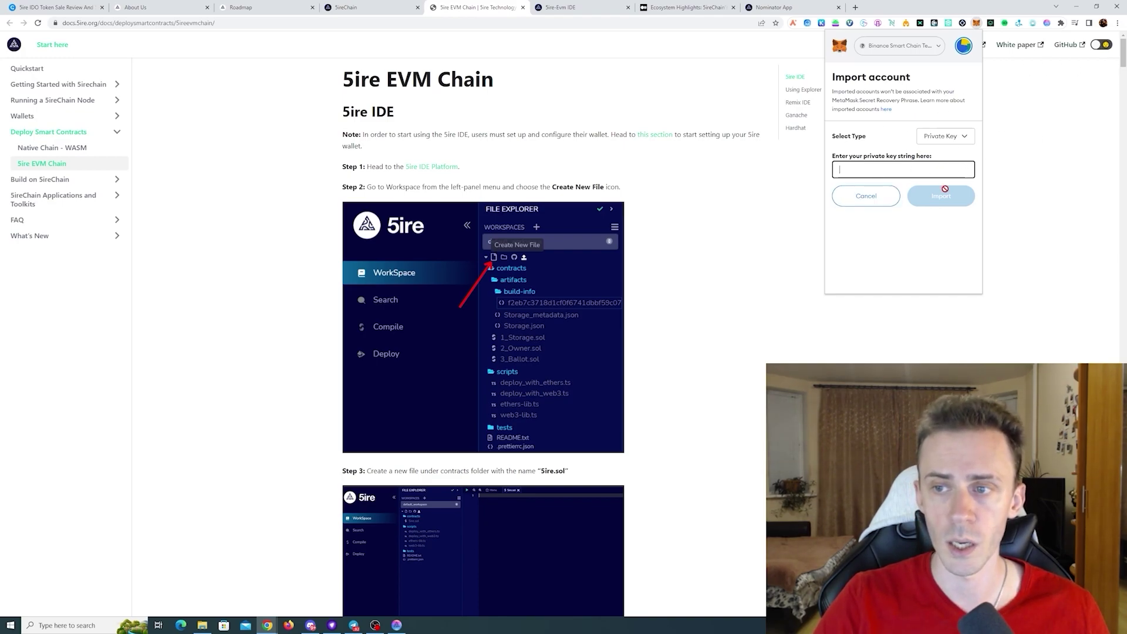
click(963, 45)
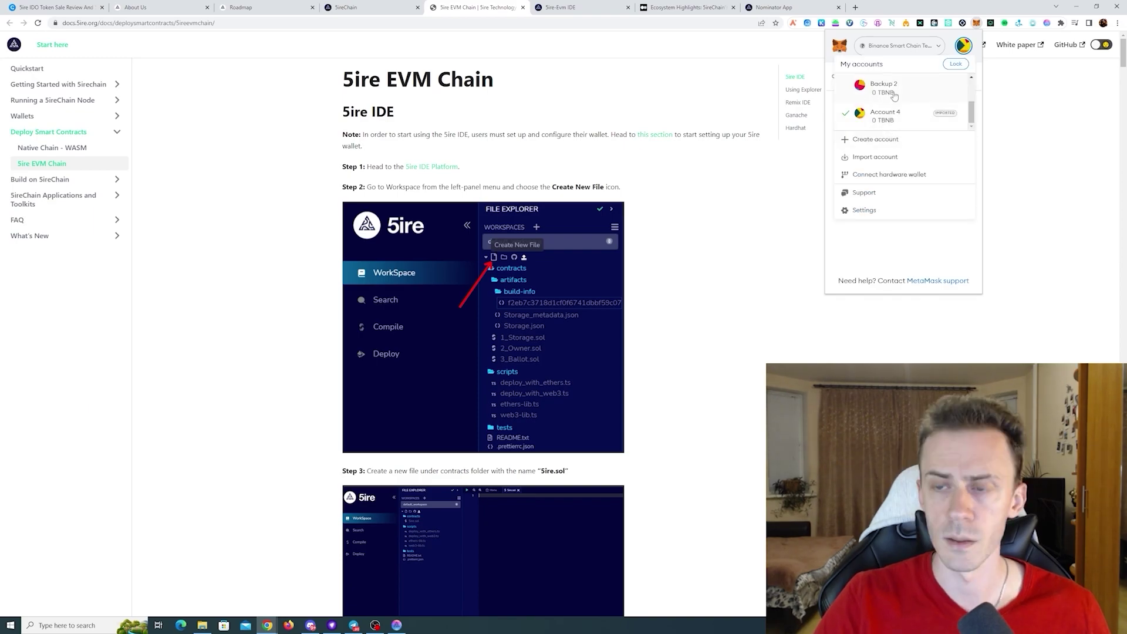
- Make Account 4 active on the 5ire network and show its 8.9999 5IRE asset
click(917, 246)
click(938, 47)
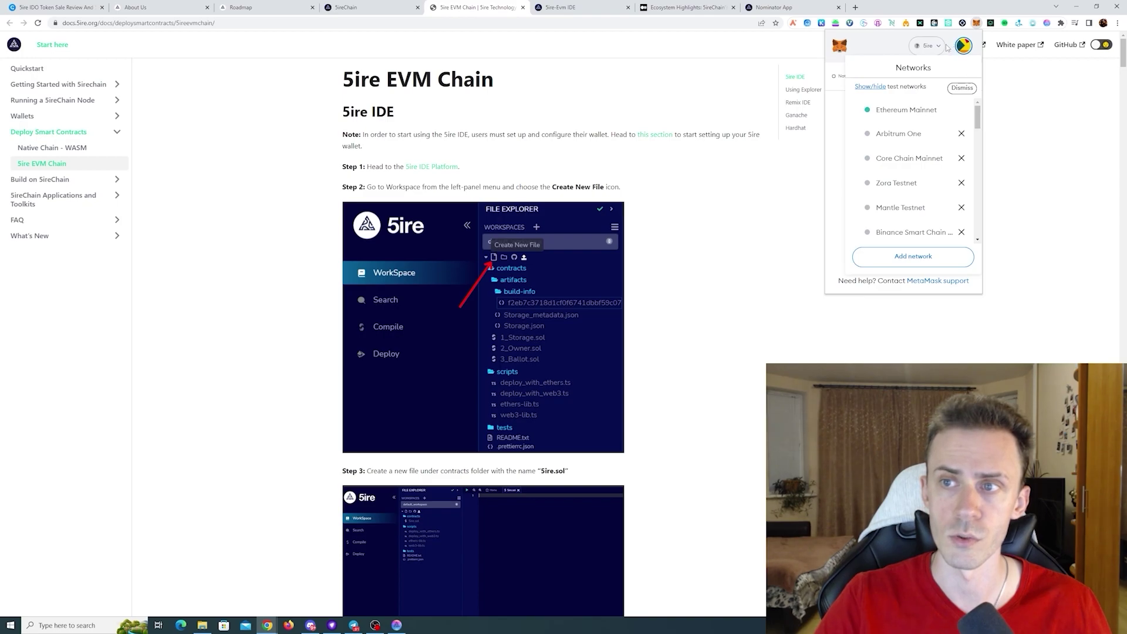
click(941, 46)
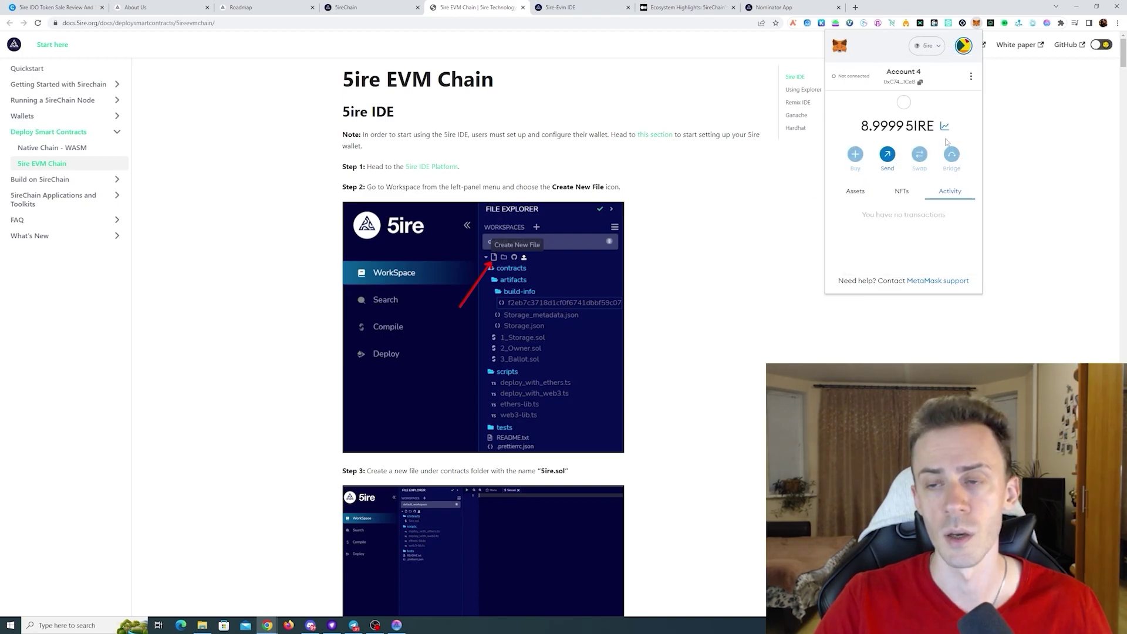
click(862, 192)
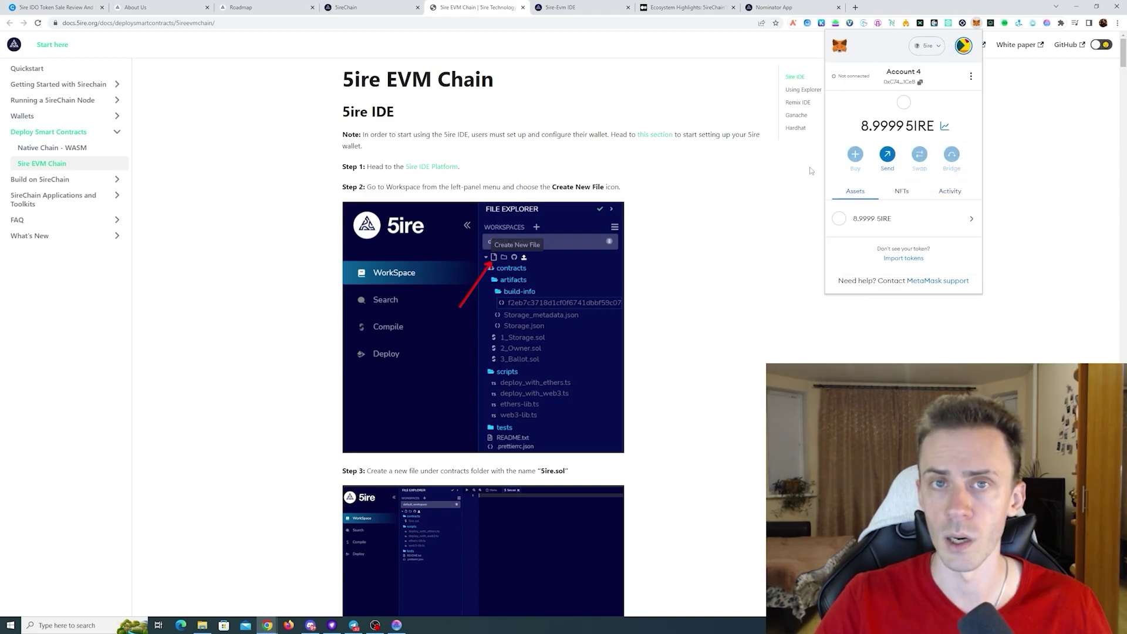
- Close MetaMask and scroll the EVM Chain docs to the Remix IDE deployment steps
click(684, 161)
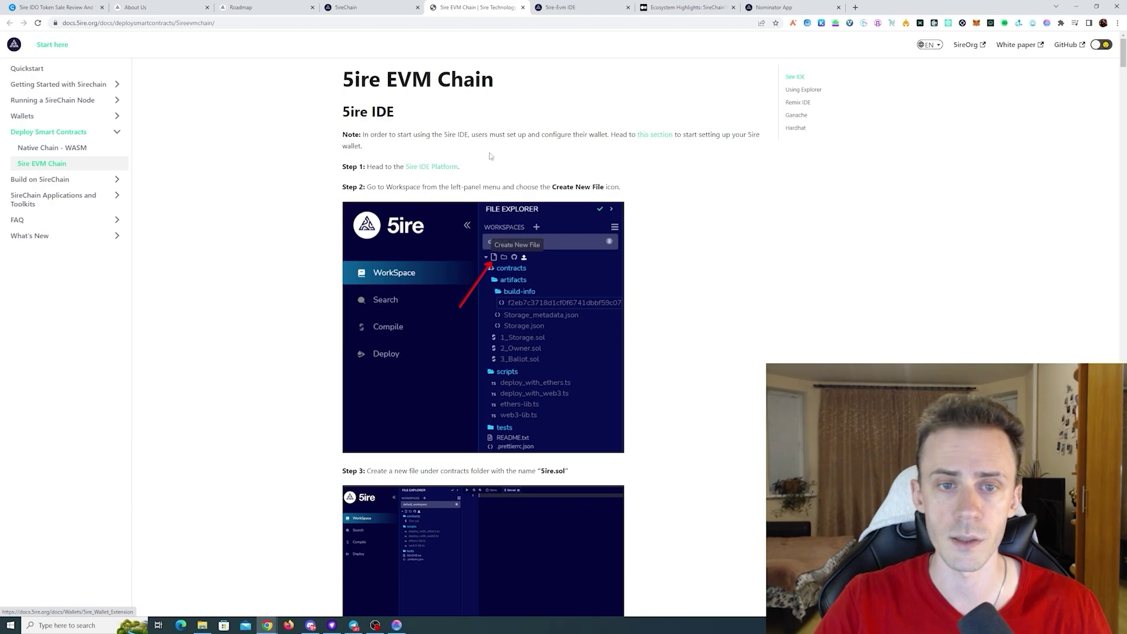
scroll(858, 239, down, 1)
scroll(865, 239, down, 20)
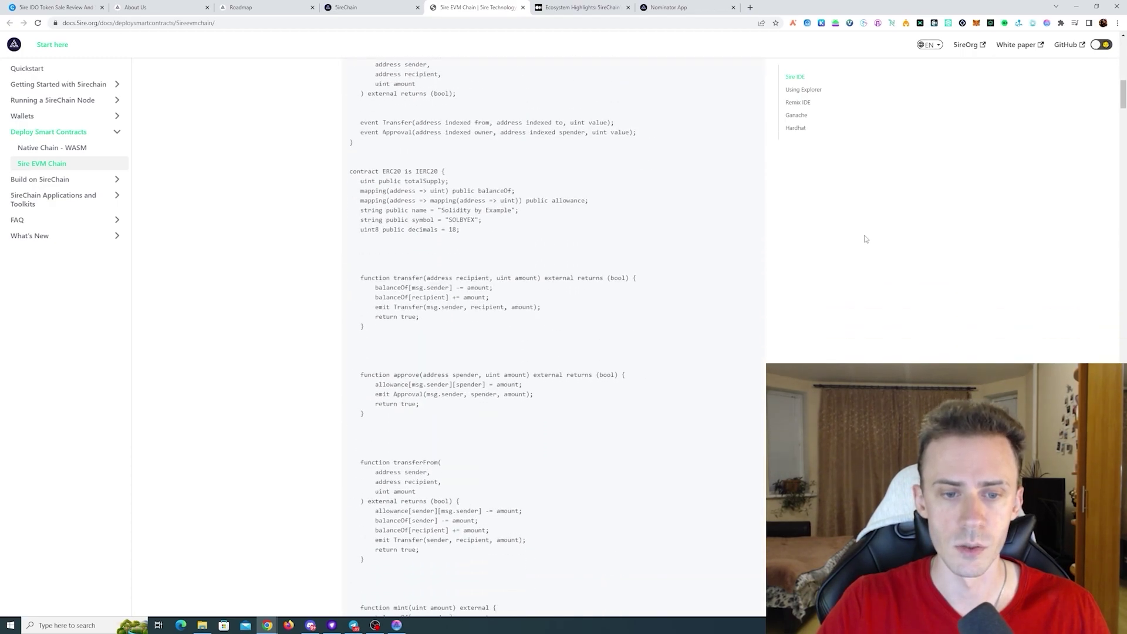
scroll(865, 239, down, 20)
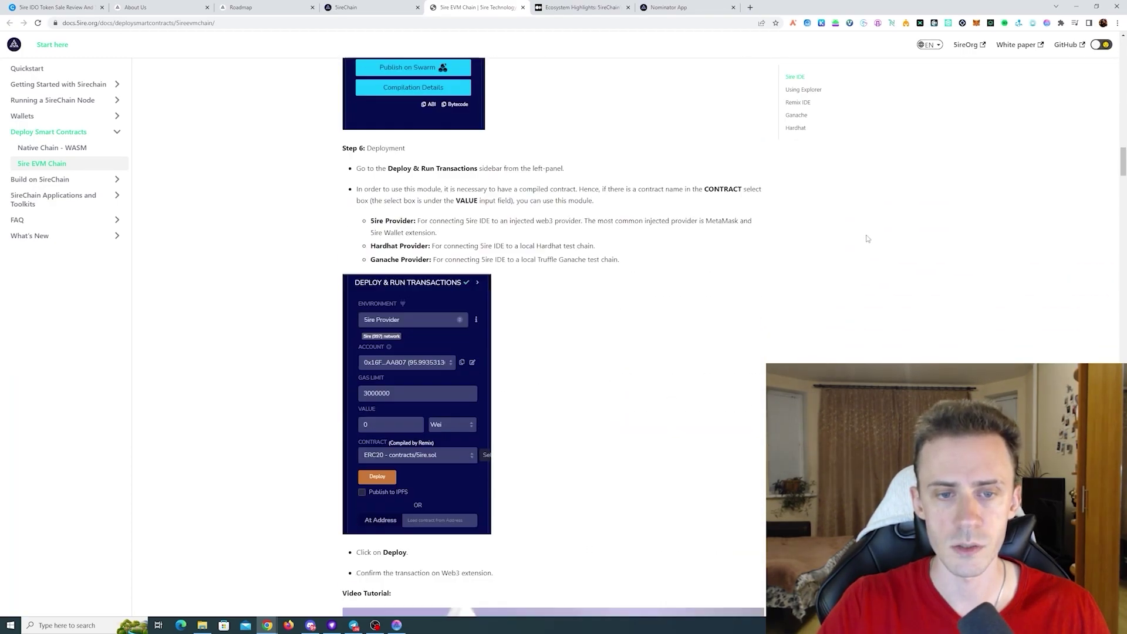
scroll(867, 238, down, 20)
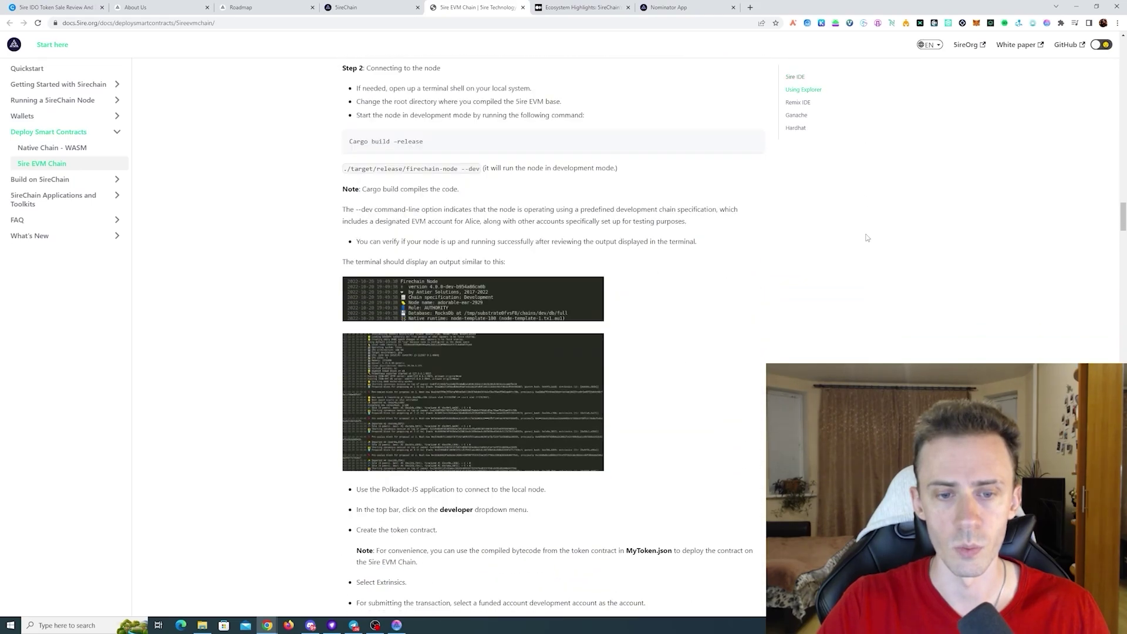
scroll(868, 236, down, 5)
scroll(868, 234, up, 6)
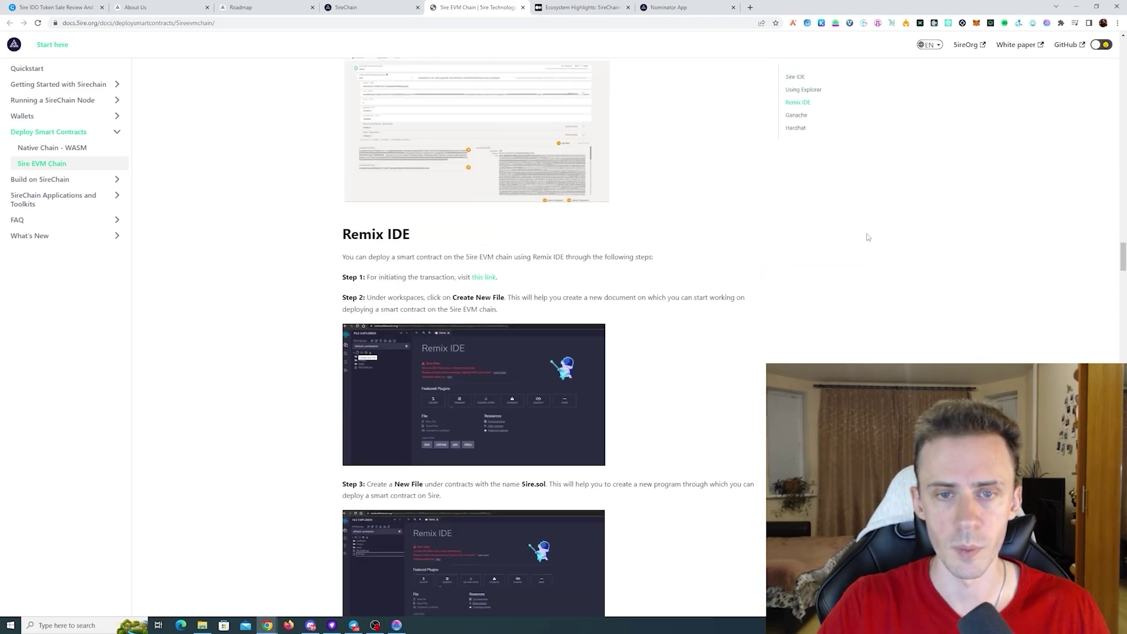
- Open the docs' Remix IDE link in a new tab and switch to it
right_click(484, 281)
click(505, 288)
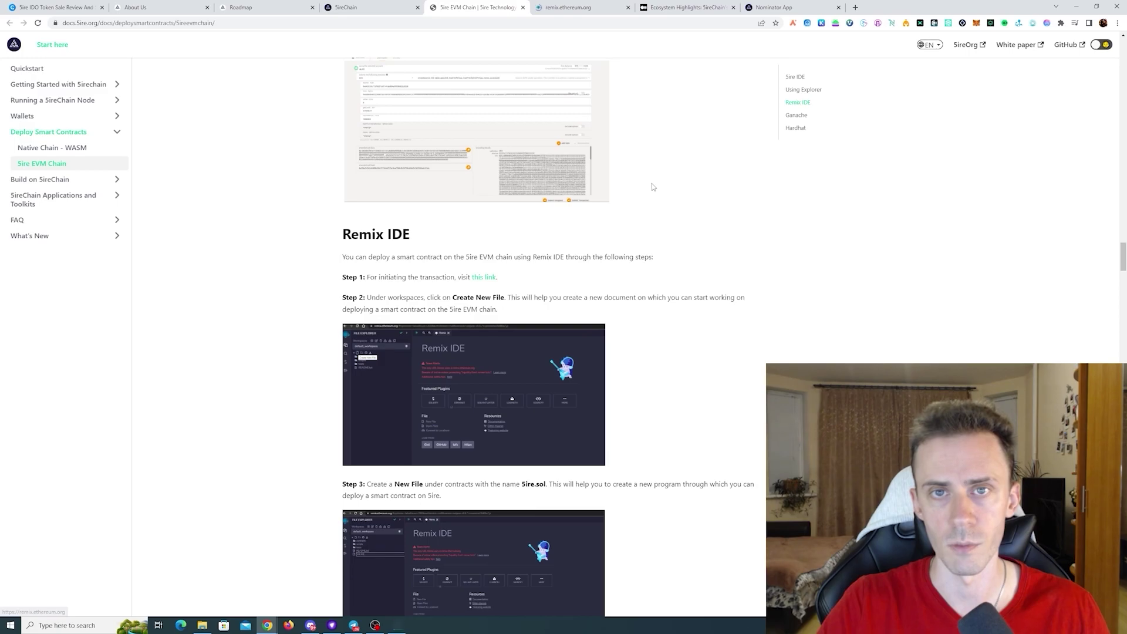
key(ctrl+Tab)
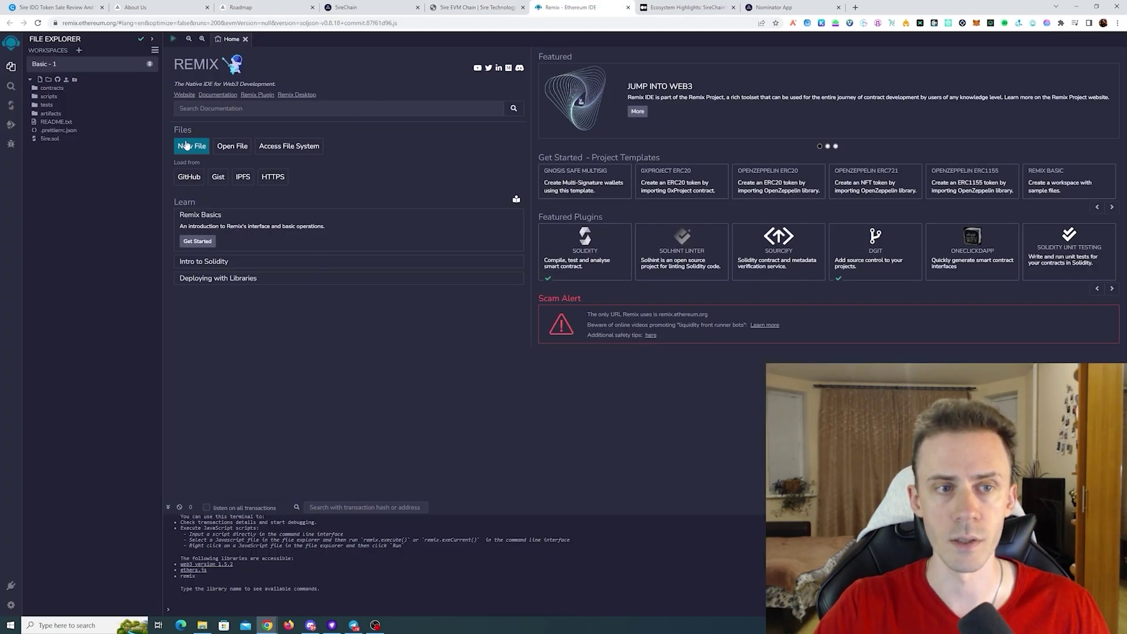
- Confirm in MetaMask that Account 4 is the connected account
click(977, 23)
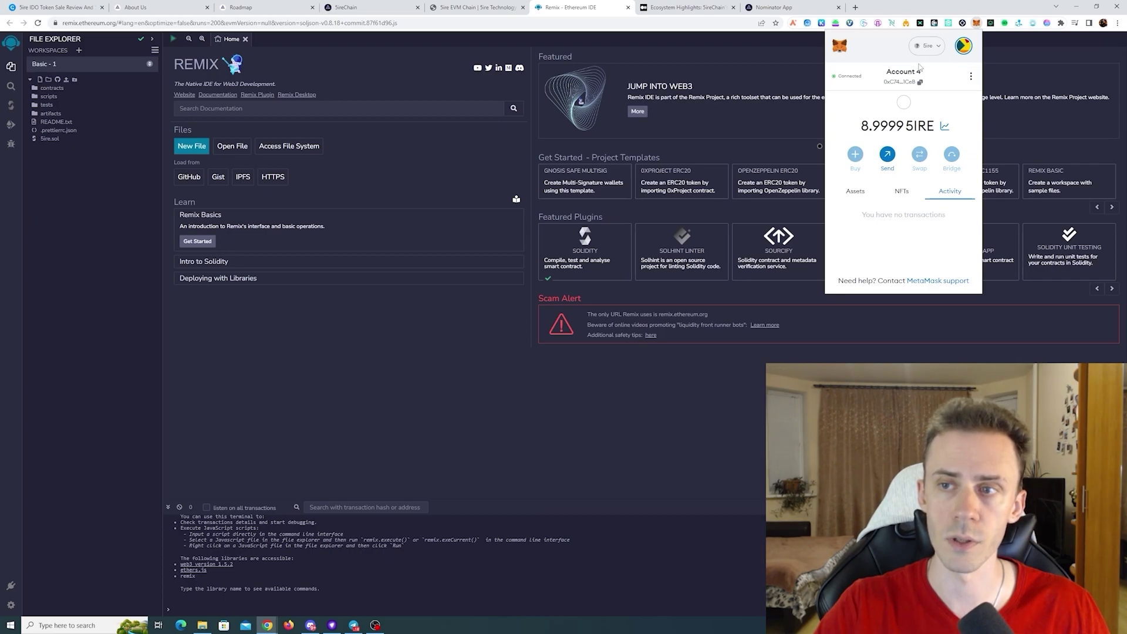
click(963, 46)
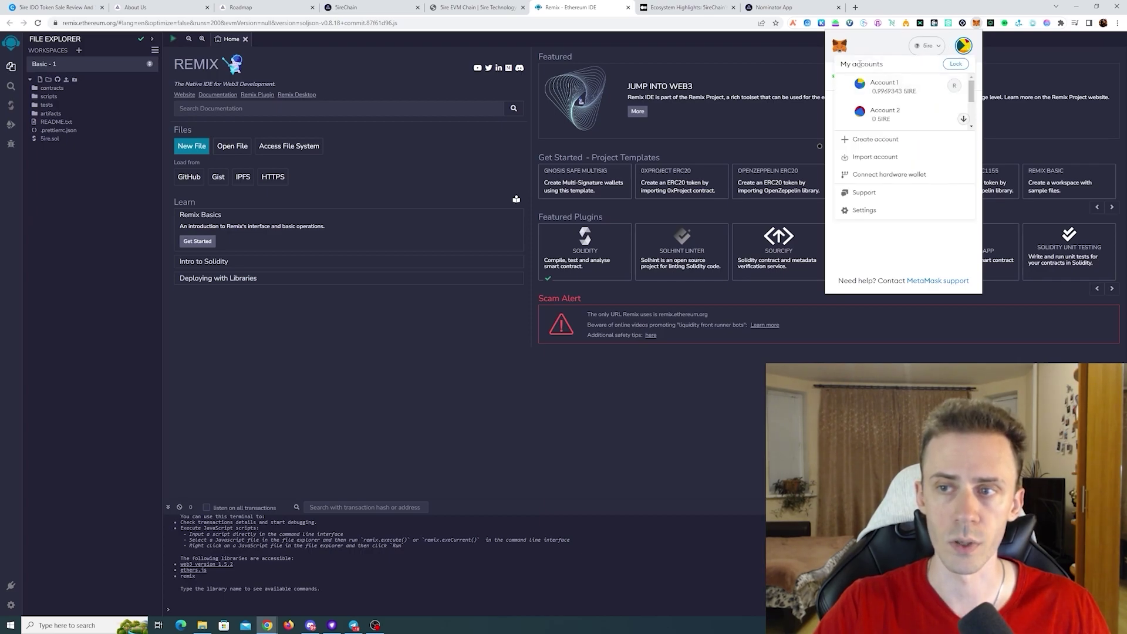
click(910, 41)
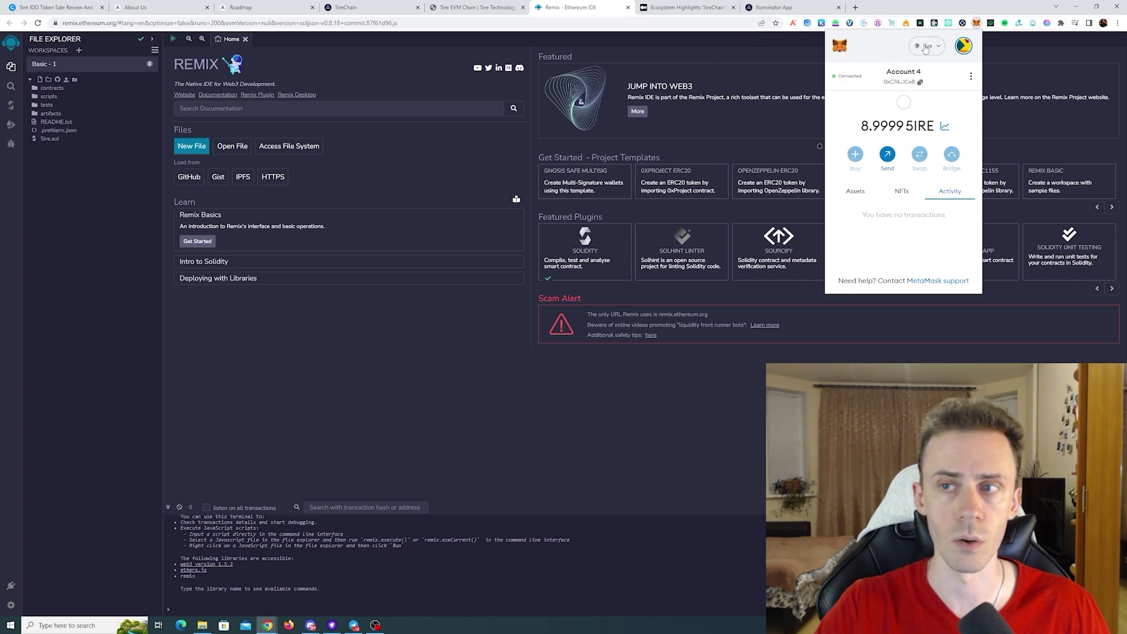
click(782, 65)
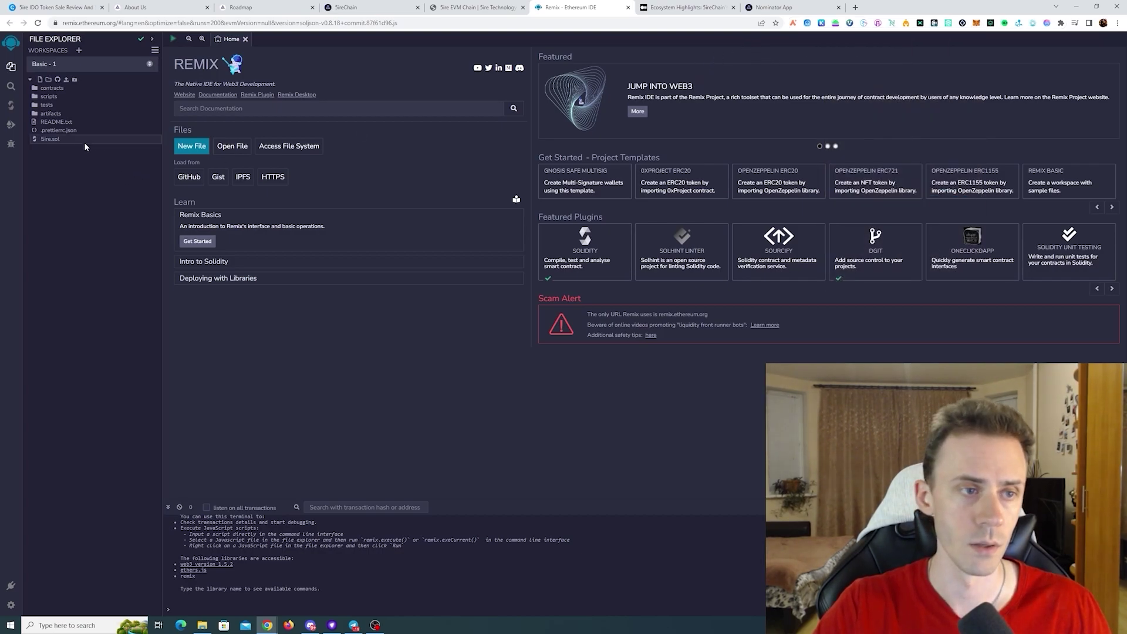
- Create a new file named test.sol in the Remix workspace
click(40, 79)
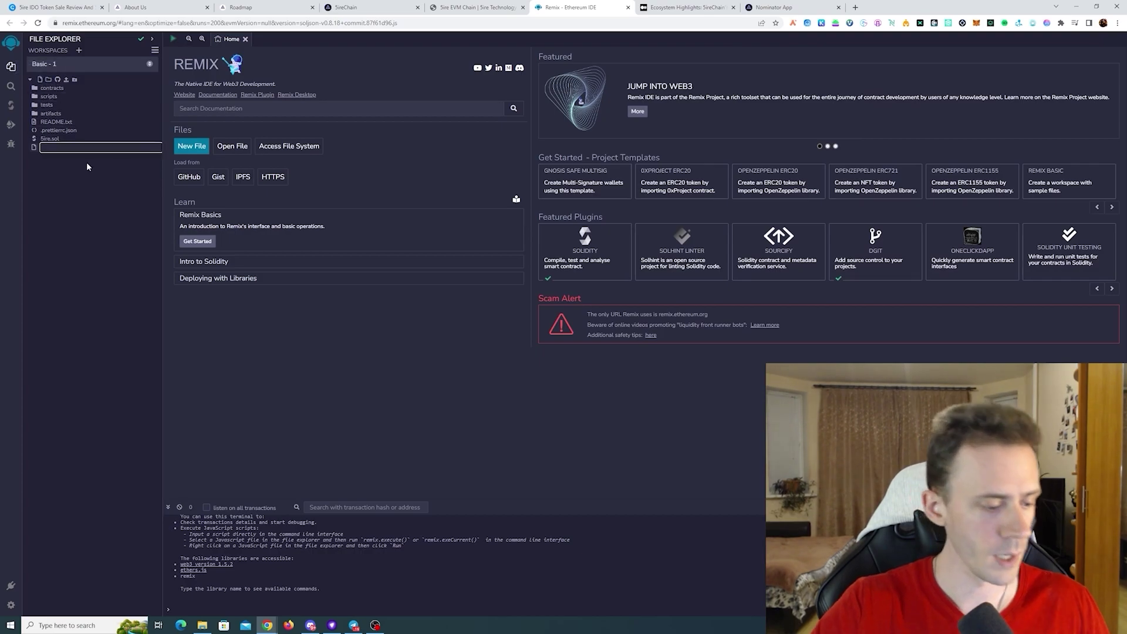
text(test)
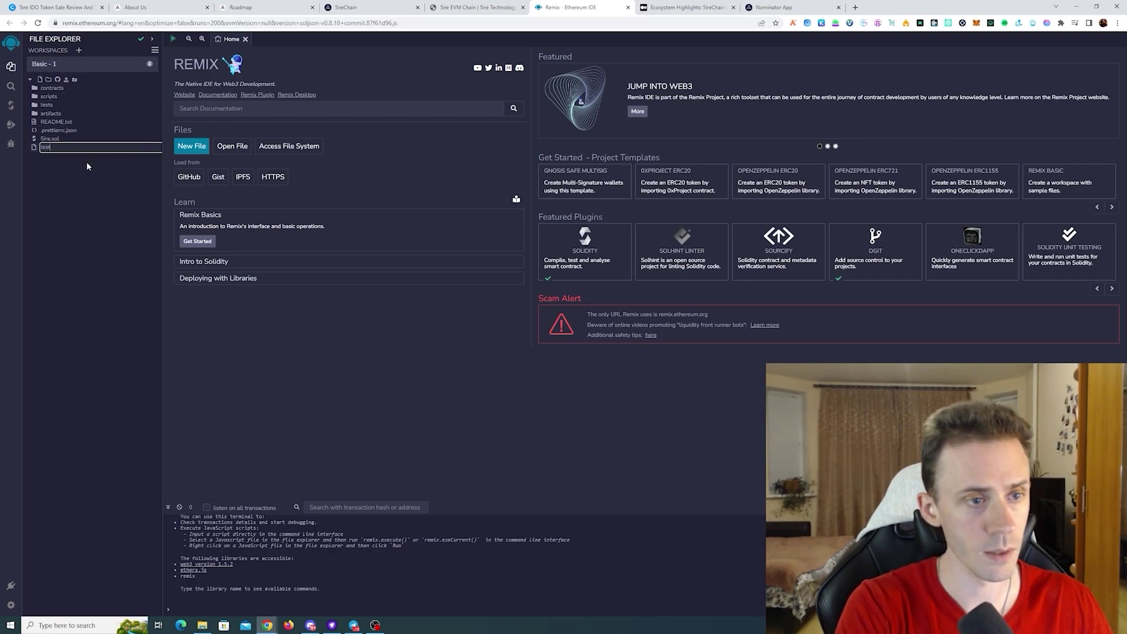
text(.sol)
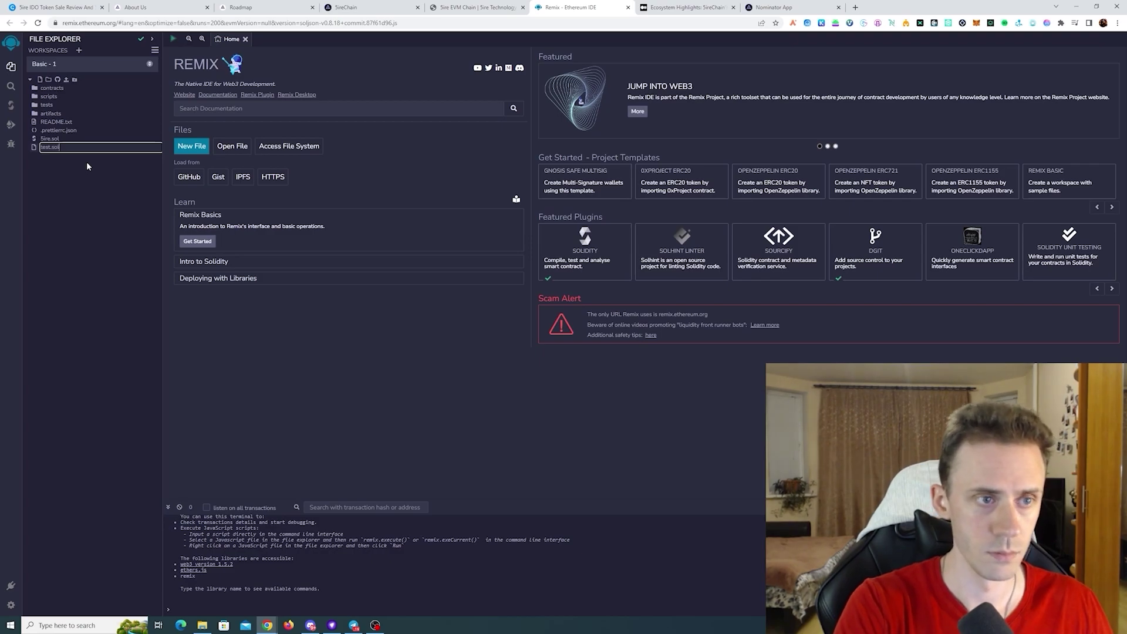
key(Return)
- Copy the ERC-20 sample code from the 5ire docs and paste it into test.sol
click(476, 7)
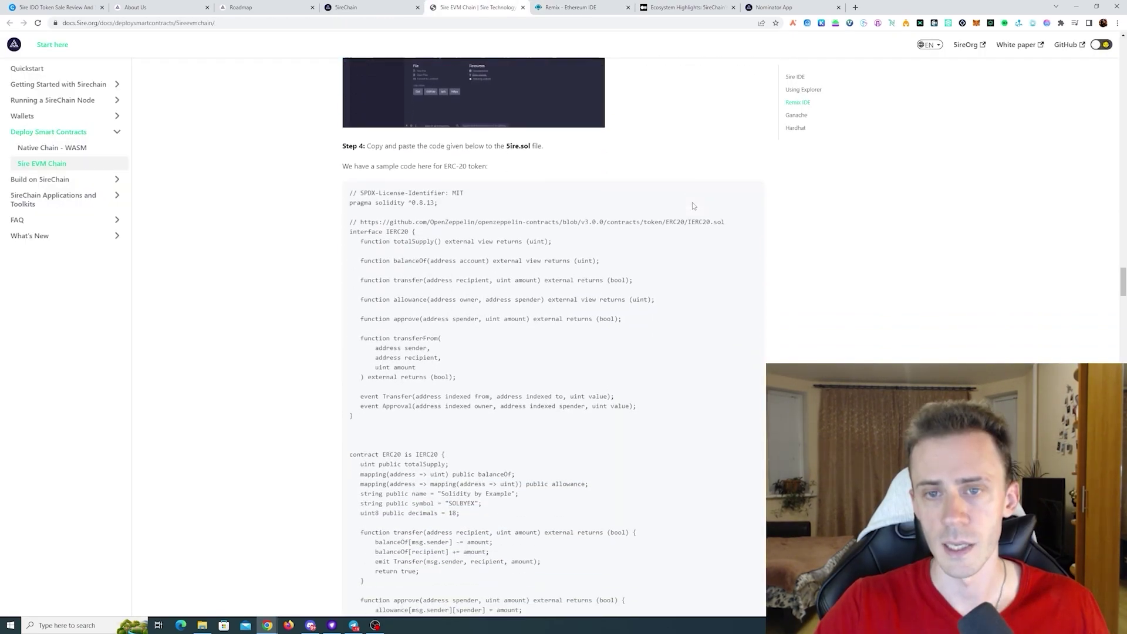
scroll(674, 155, down, 1)
click(746, 147)
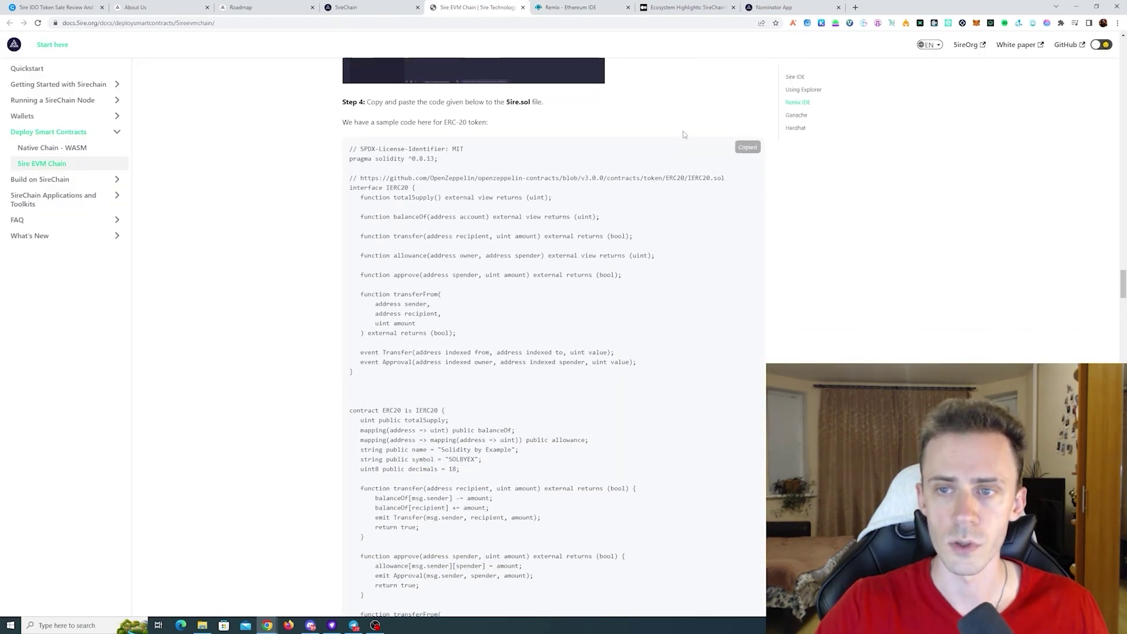
click(569, 7)
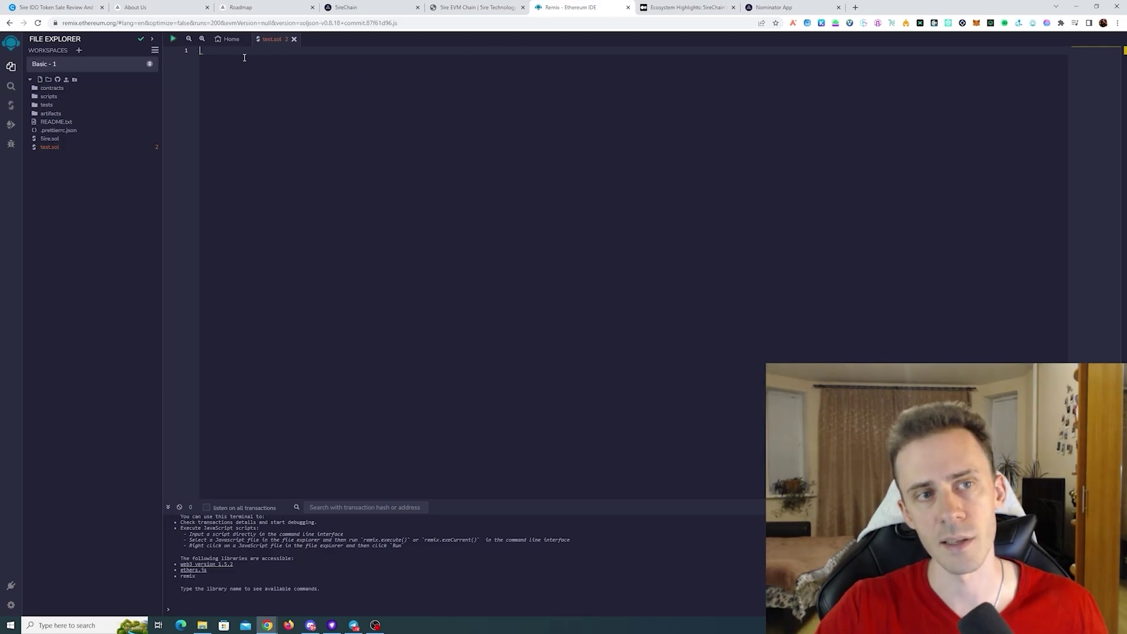
key(ctrl+v)
click(661, 184)
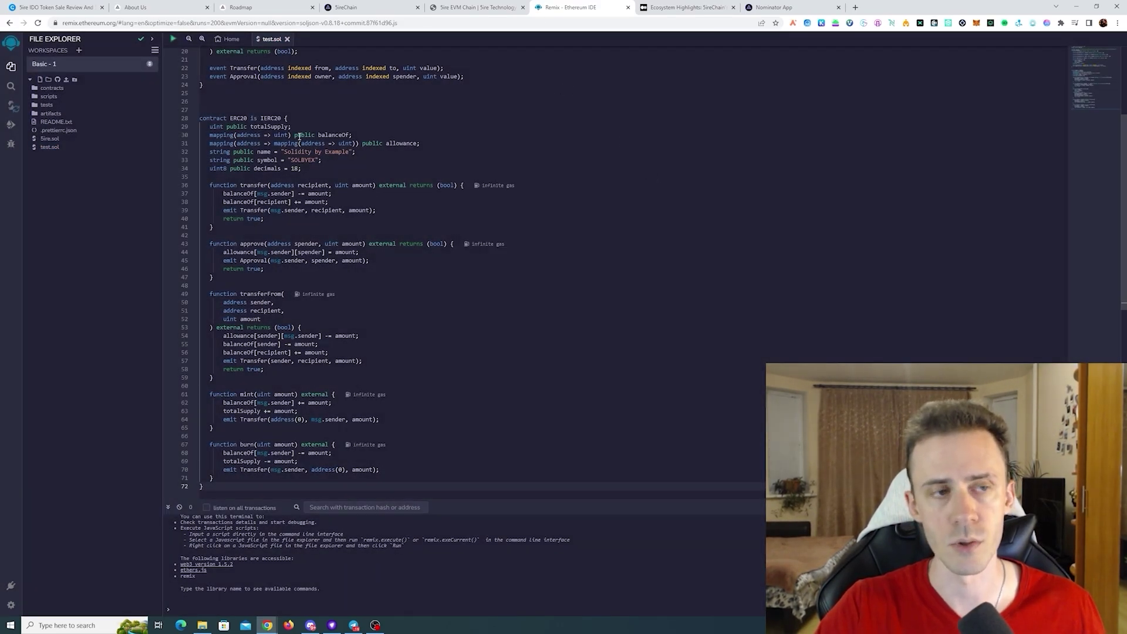
click(13, 108)
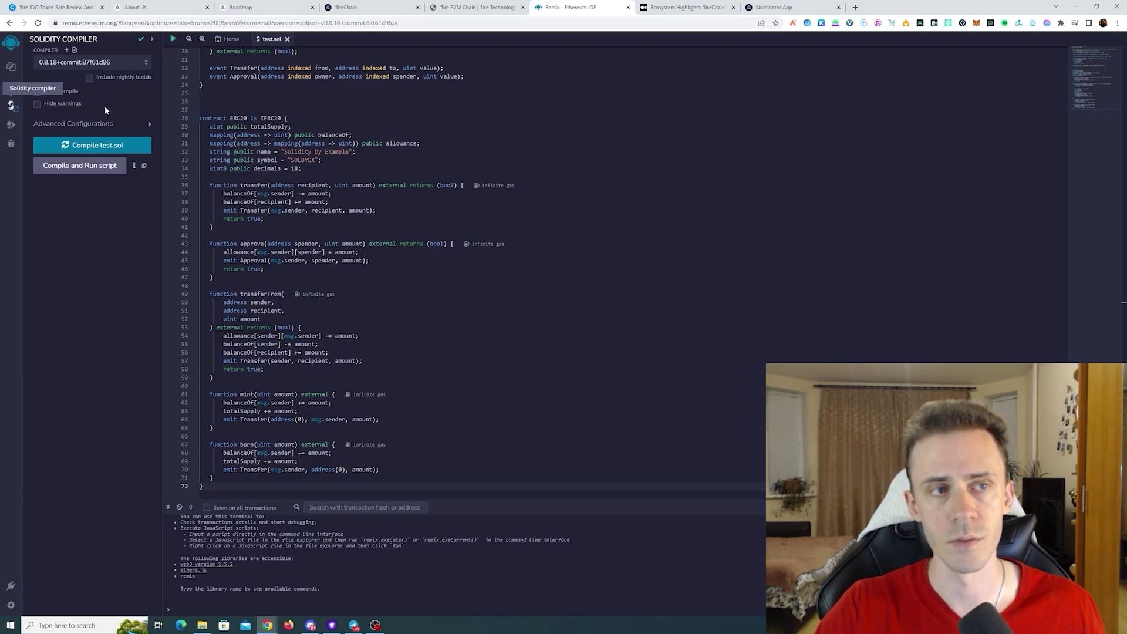
- Compile test.sol and set the deployment environment to Injected Provider - MetaMask
click(110, 145)
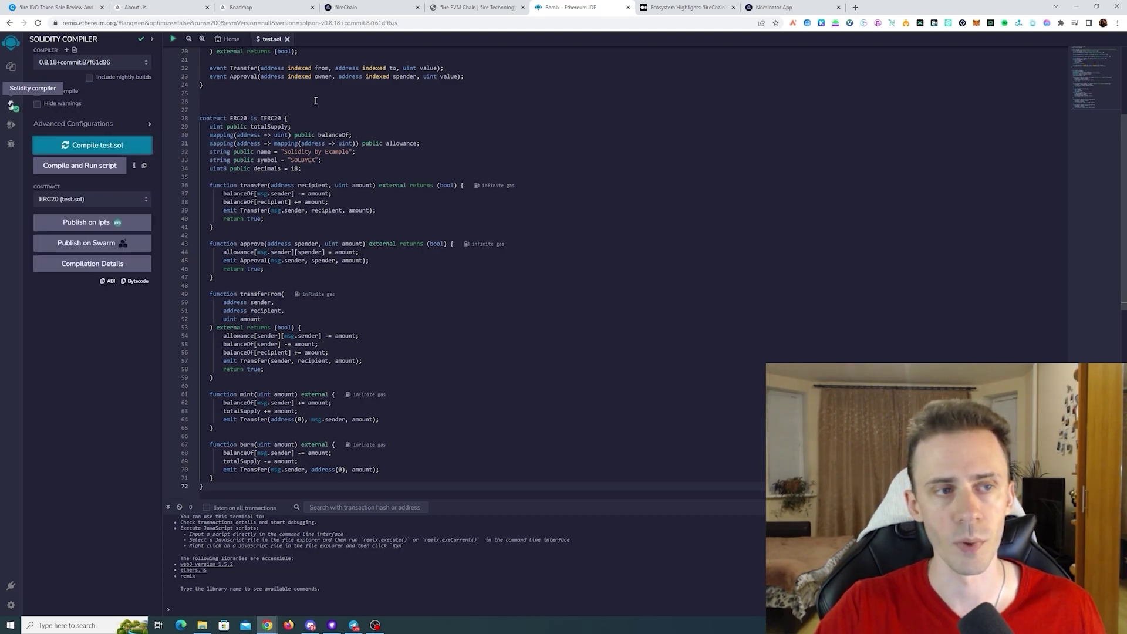
click(11, 126)
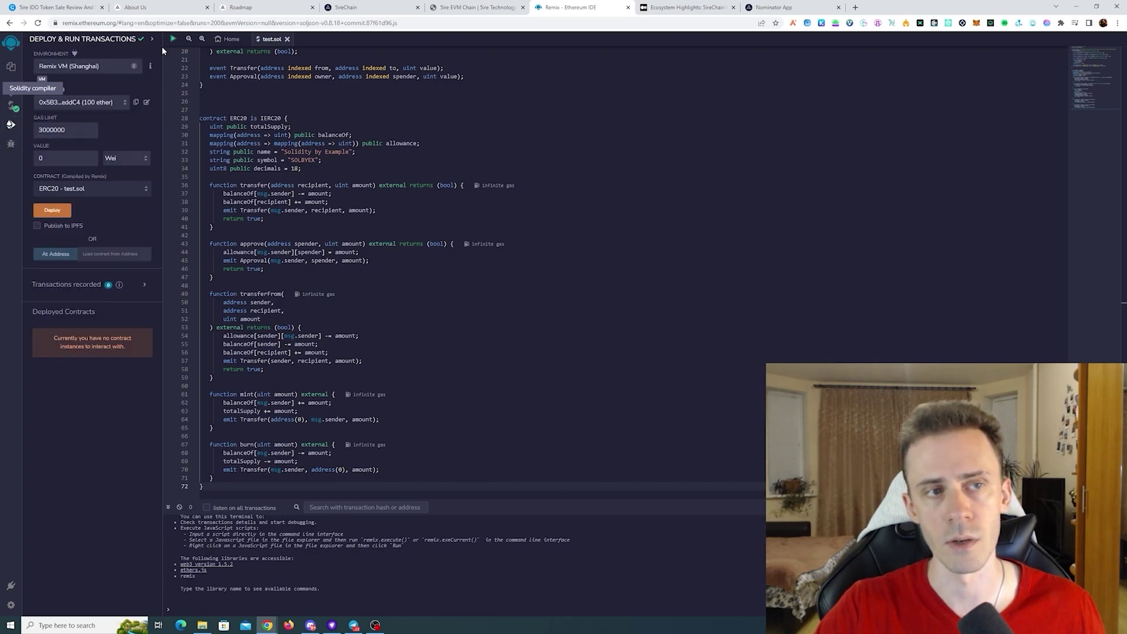
click(115, 68)
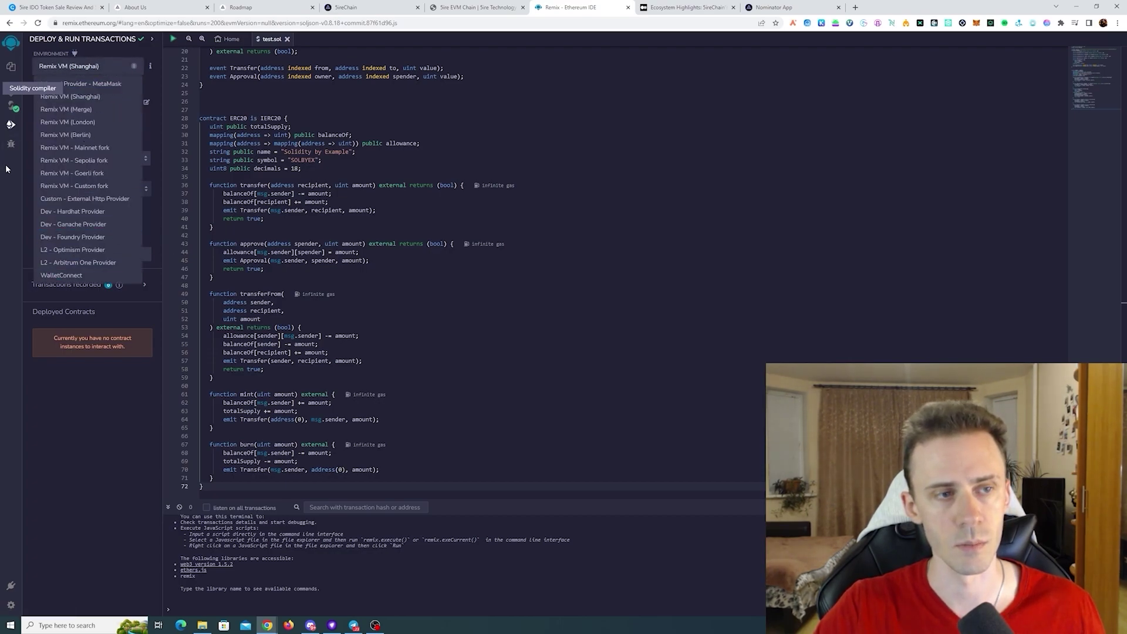
click(10, 166)
click(120, 68)
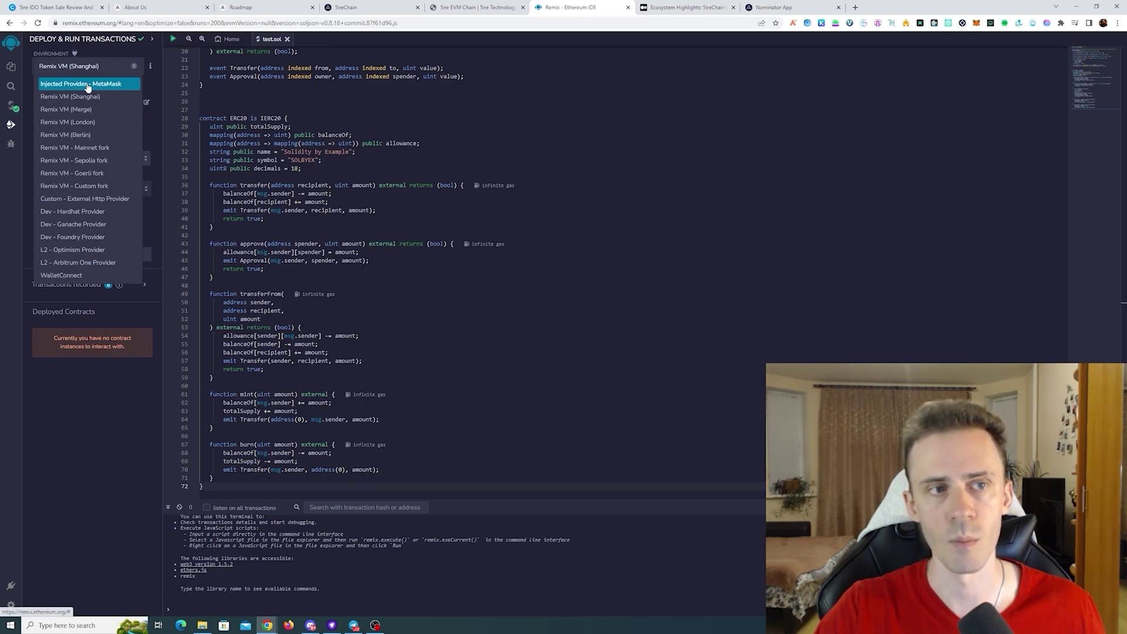
click(86, 85)
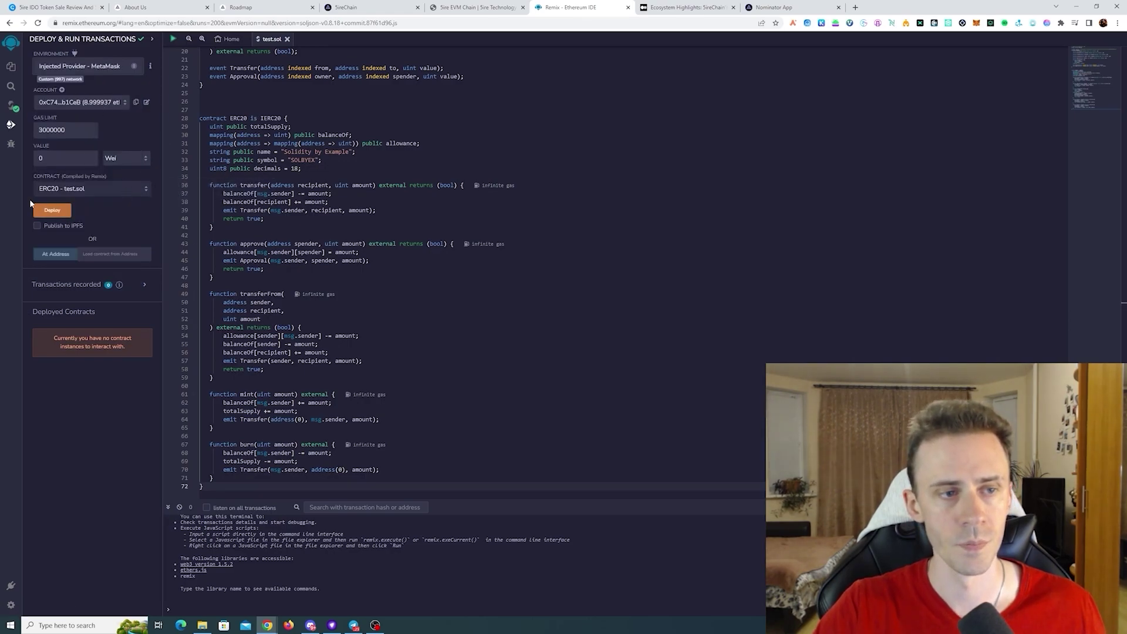
- Deploy the ERC20 contract and confirm the transaction in MetaMask
click(52, 211)
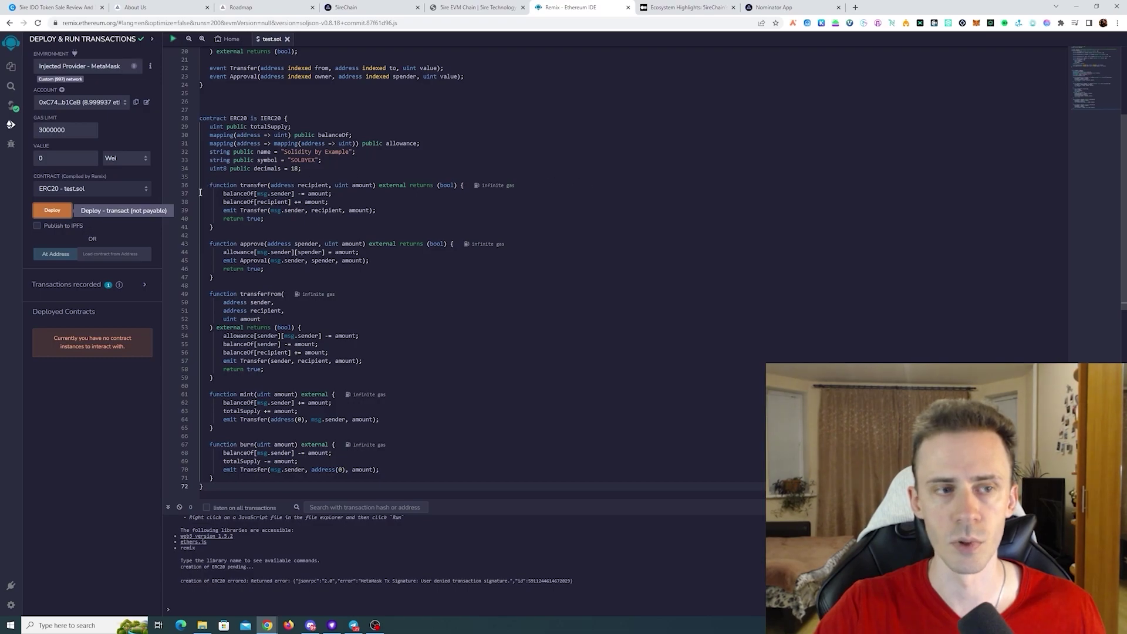
click(52, 210)
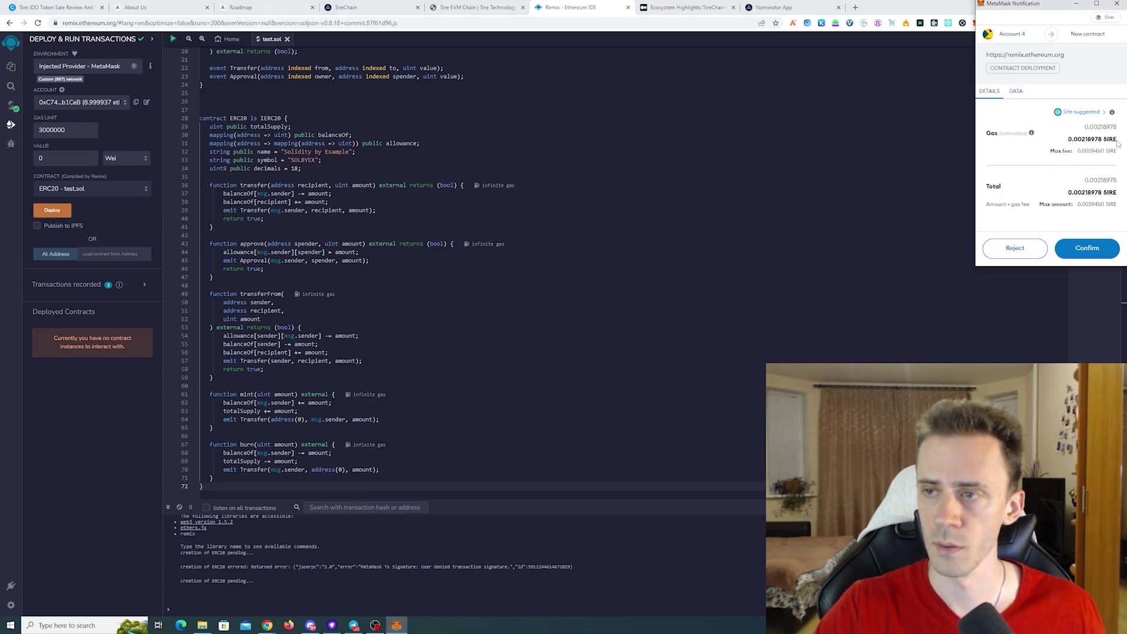
click(1082, 259)
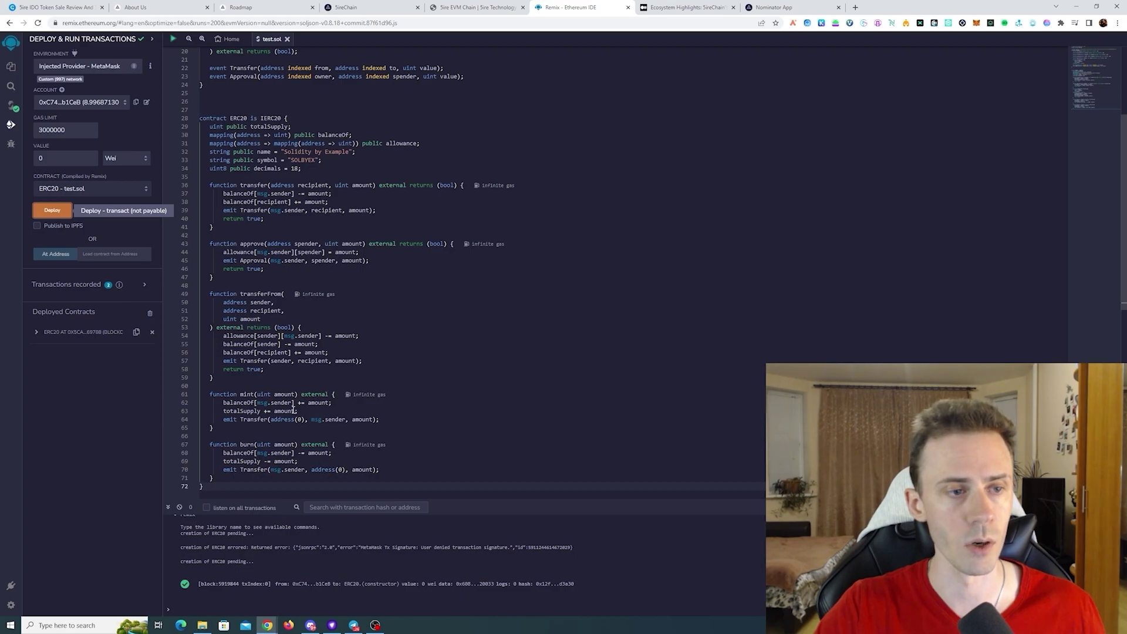
- Mint 1000 tokens from the deployed ERC20 contract and approve the transaction in MetaMask
click(37, 333)
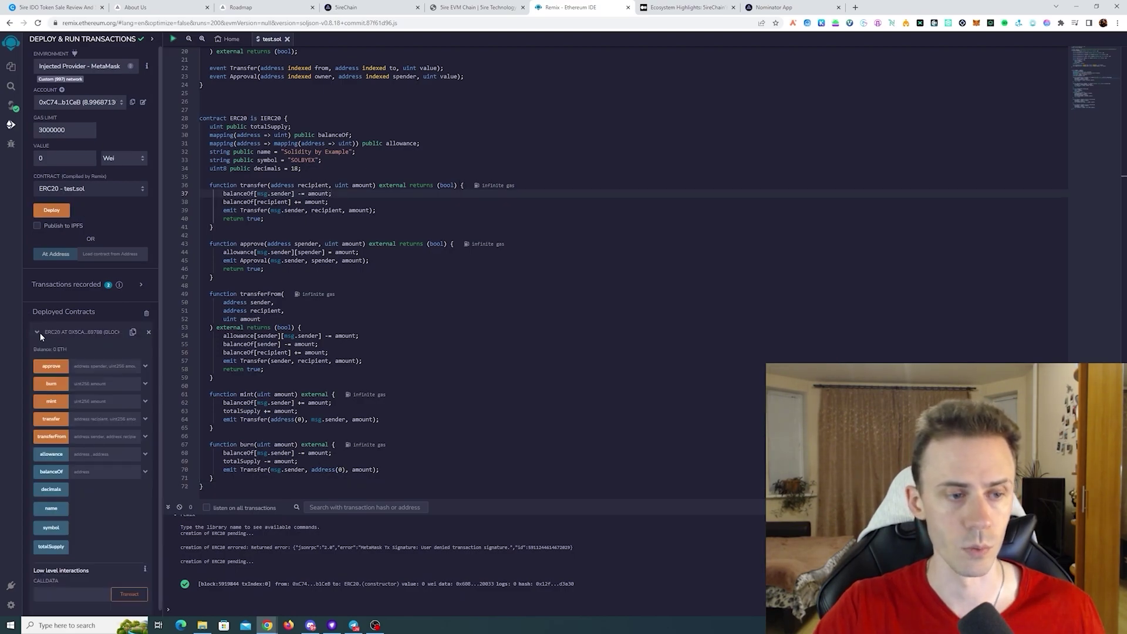
click(38, 332)
click(37, 332)
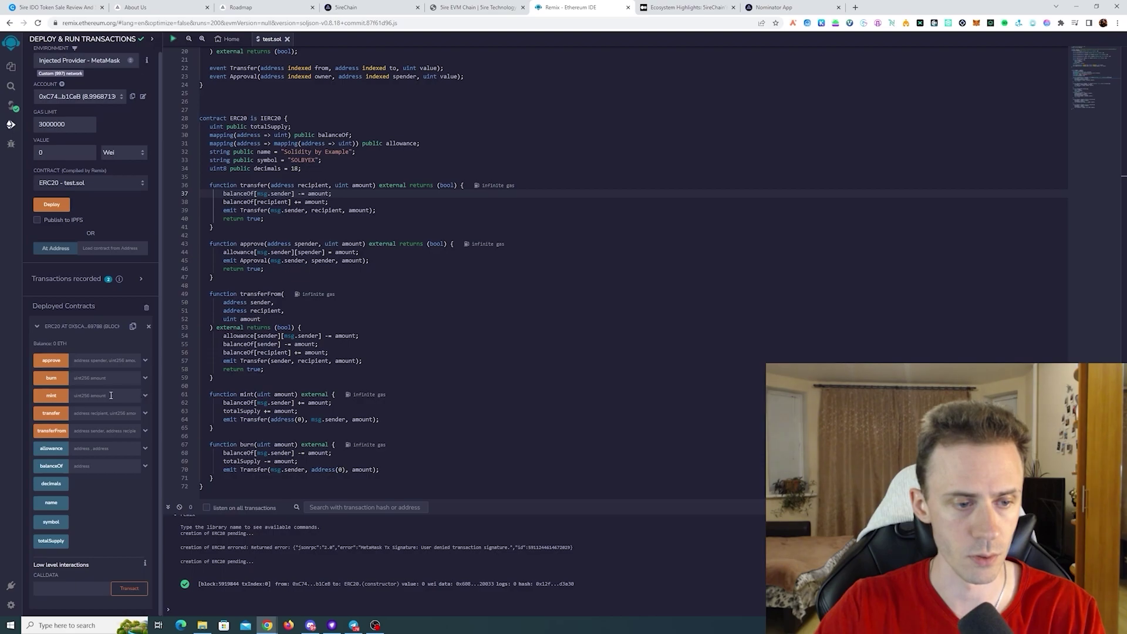
click(146, 396)
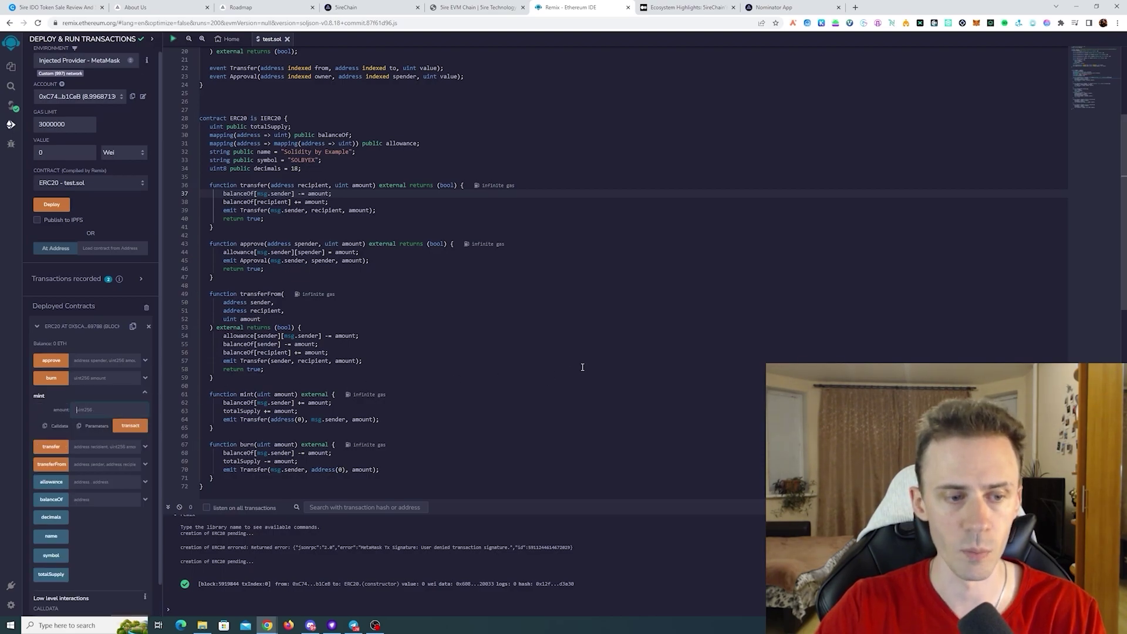
text(1000)
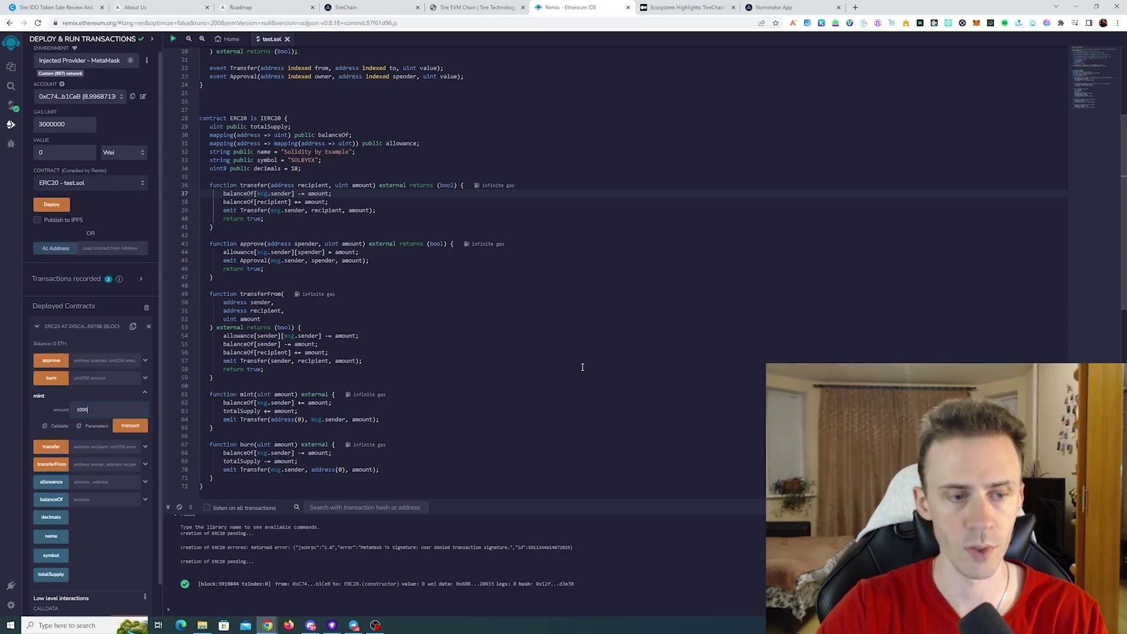
click(130, 425)
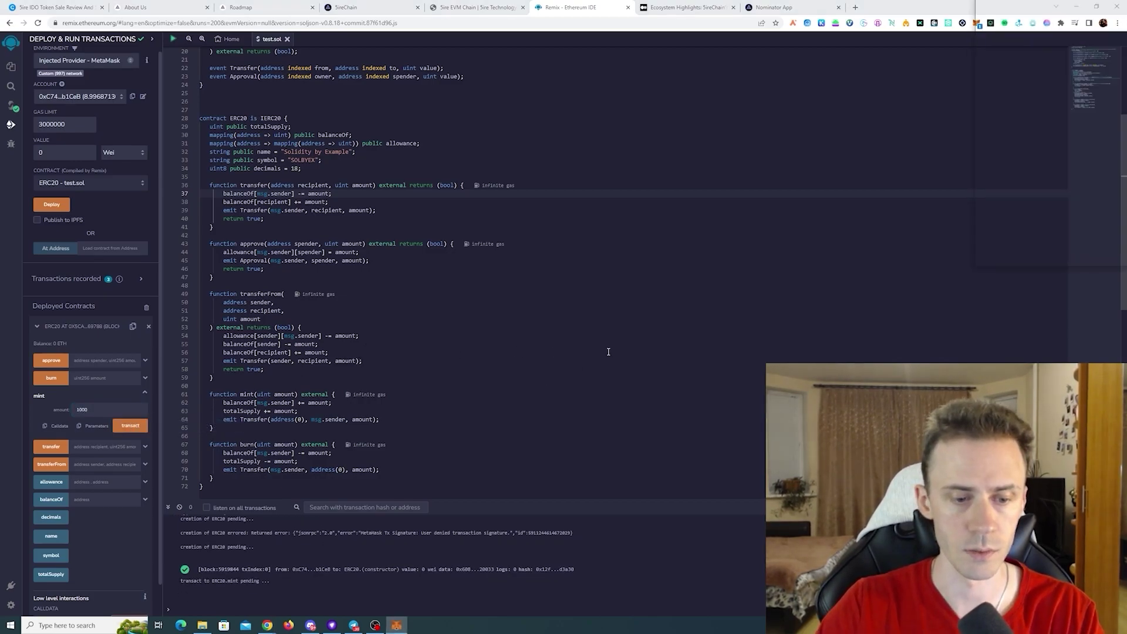
click(133, 425)
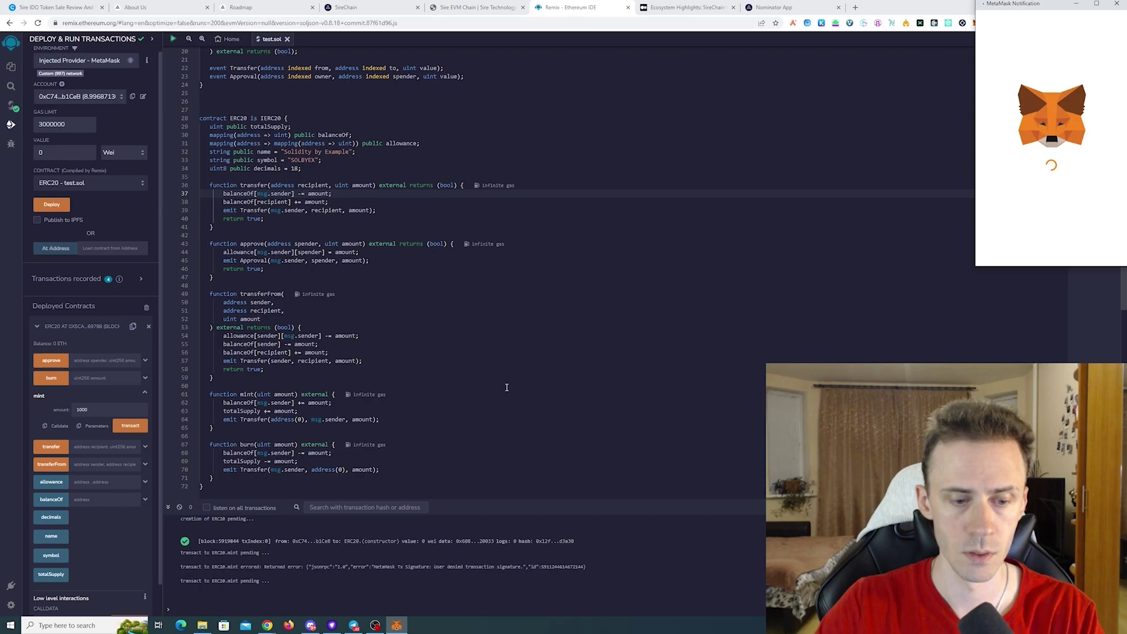
click(1083, 248)
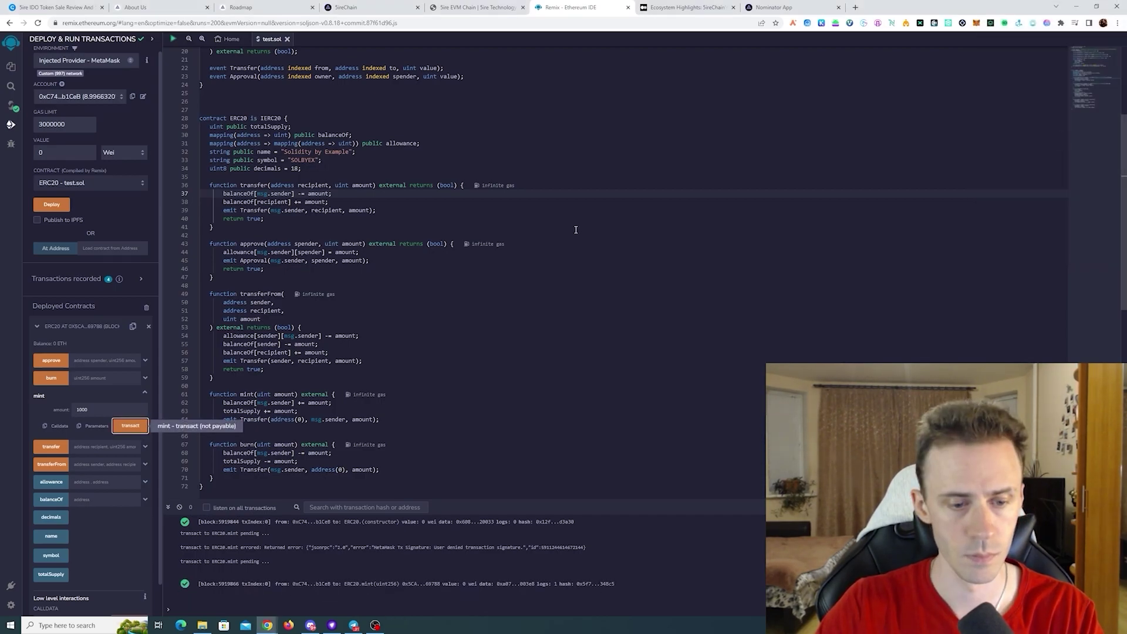
- Burn 1000 tokens with the contract's burn function and approve it in MetaMask
click(145, 378)
drag(115, 393, 25, 390)
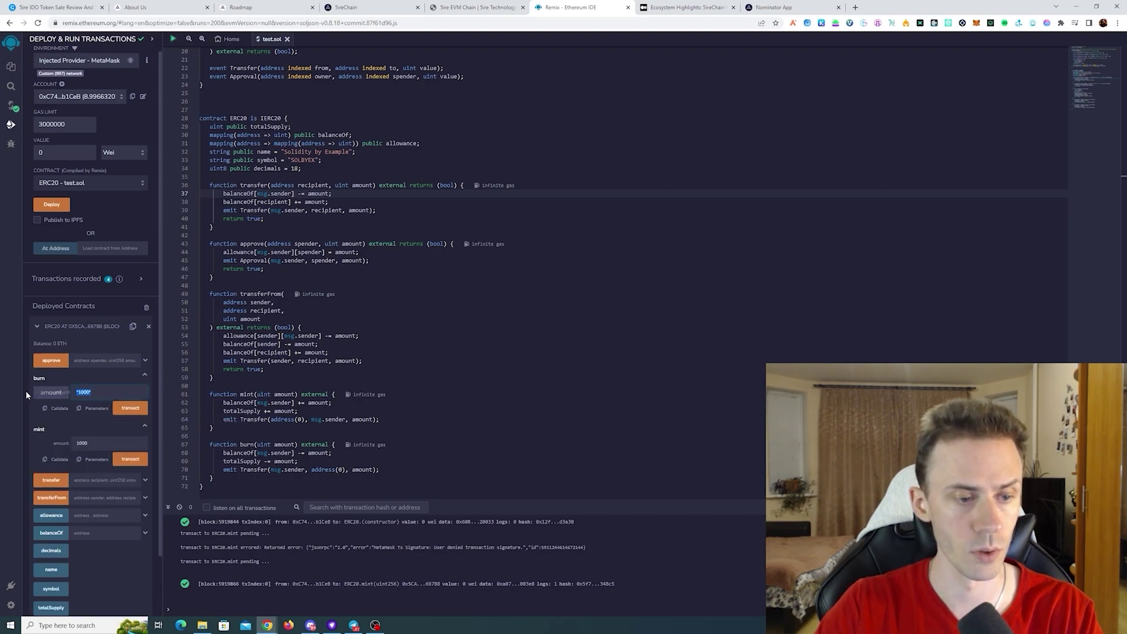
text(1000)
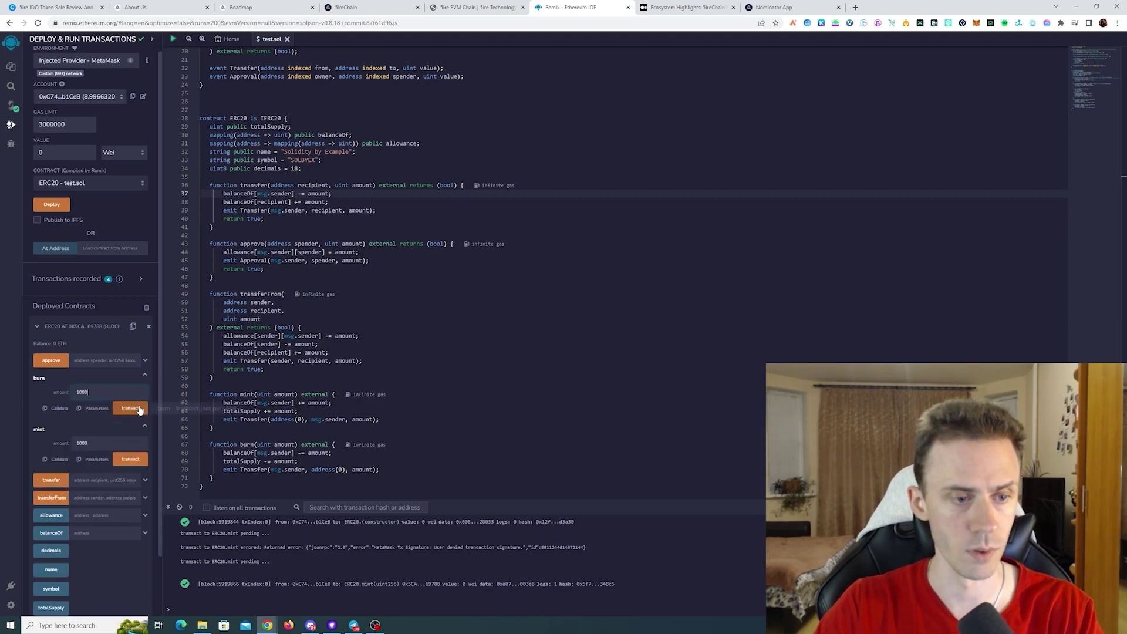
click(135, 409)
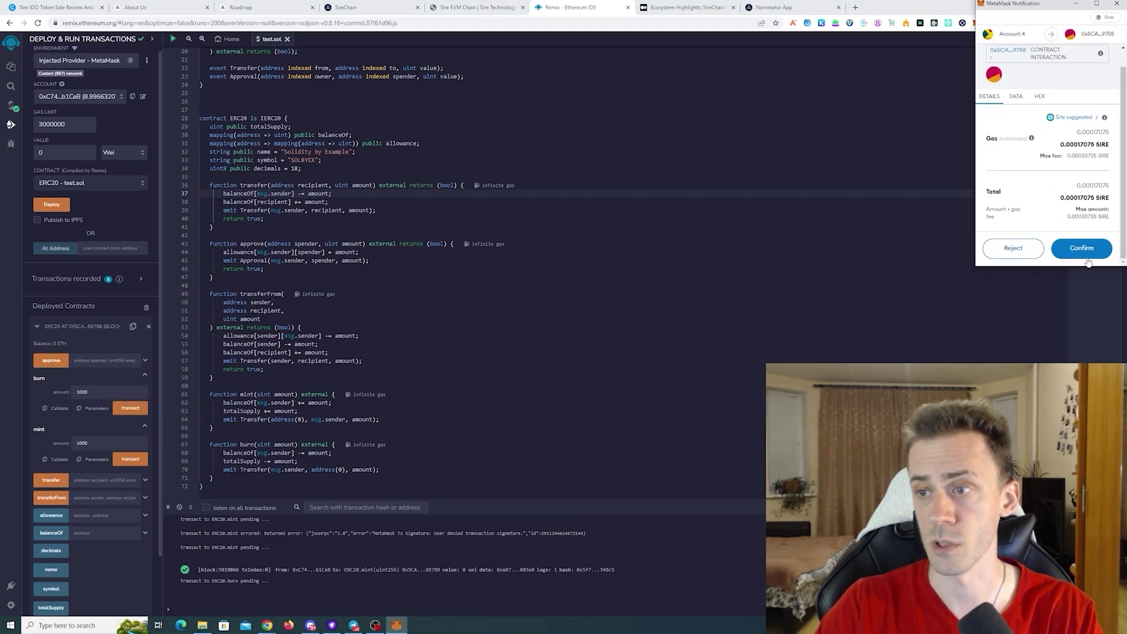
click(1086, 248)
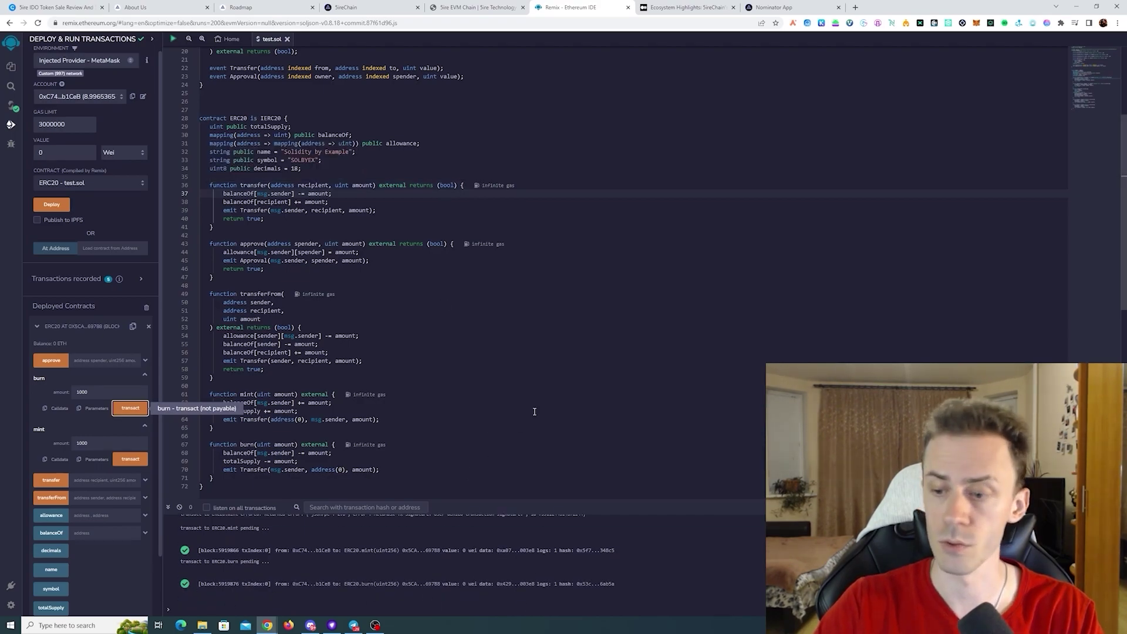
click(976, 23)
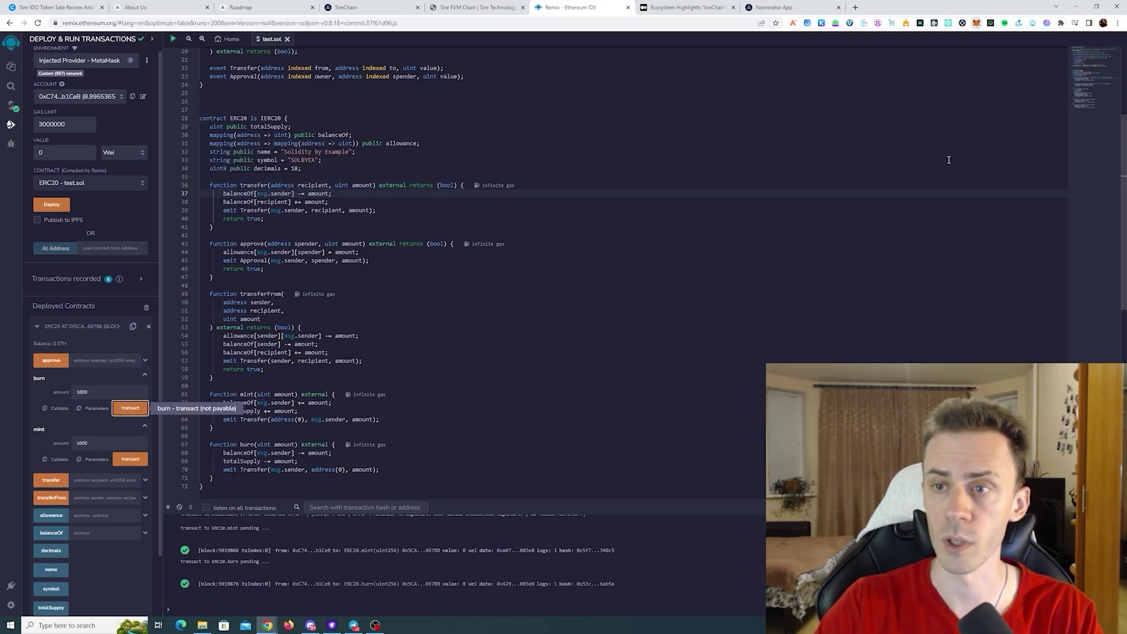